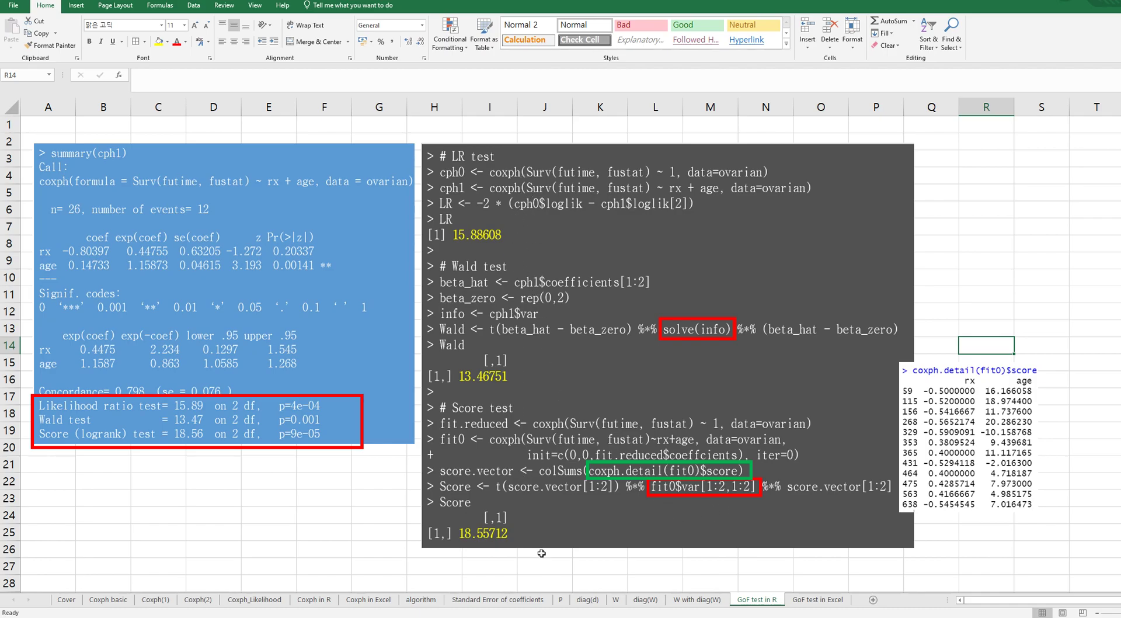
Copy covariance matrix R8:S9 from the Standard Error of coefficients sheet into P8:Q9 of the GoF test in Excel sheet as values
click(809, 600)
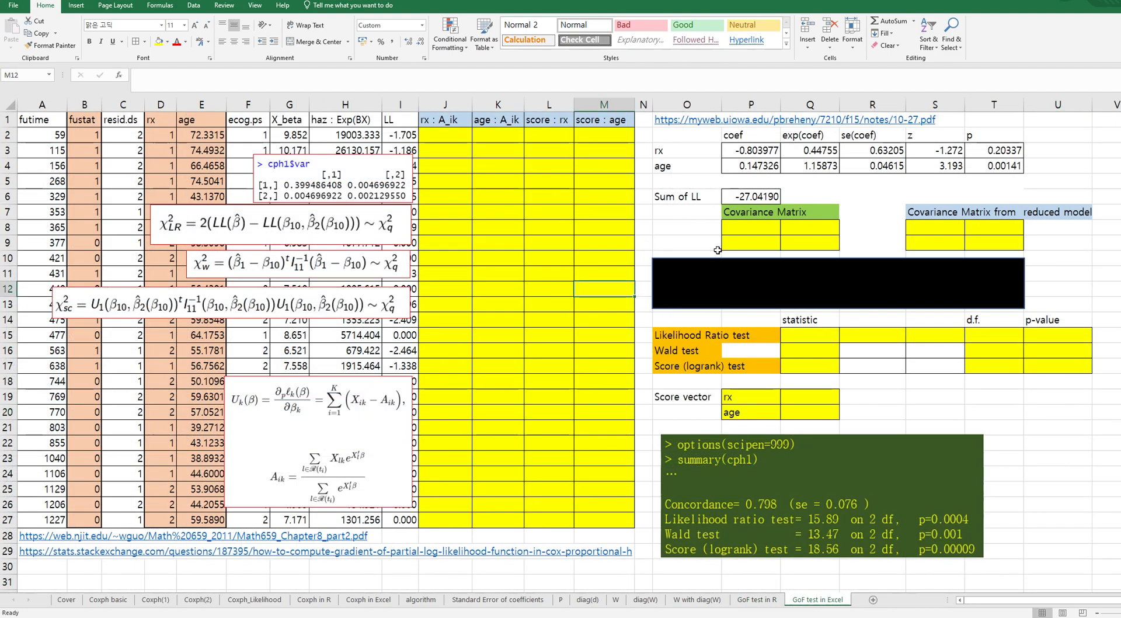
click(685, 239)
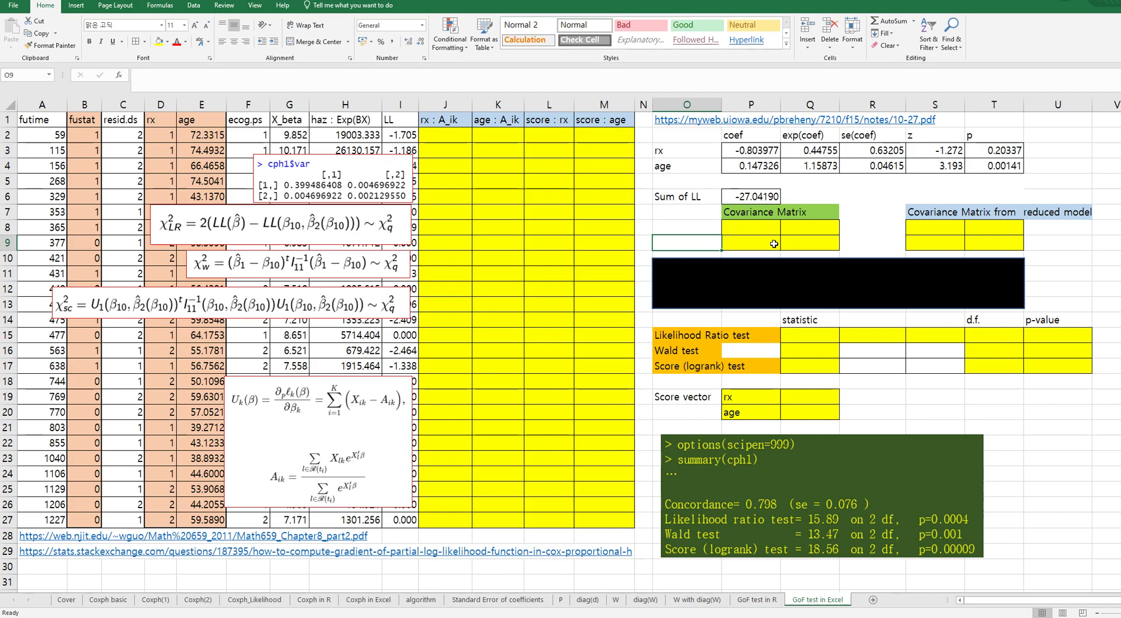
click(761, 229)
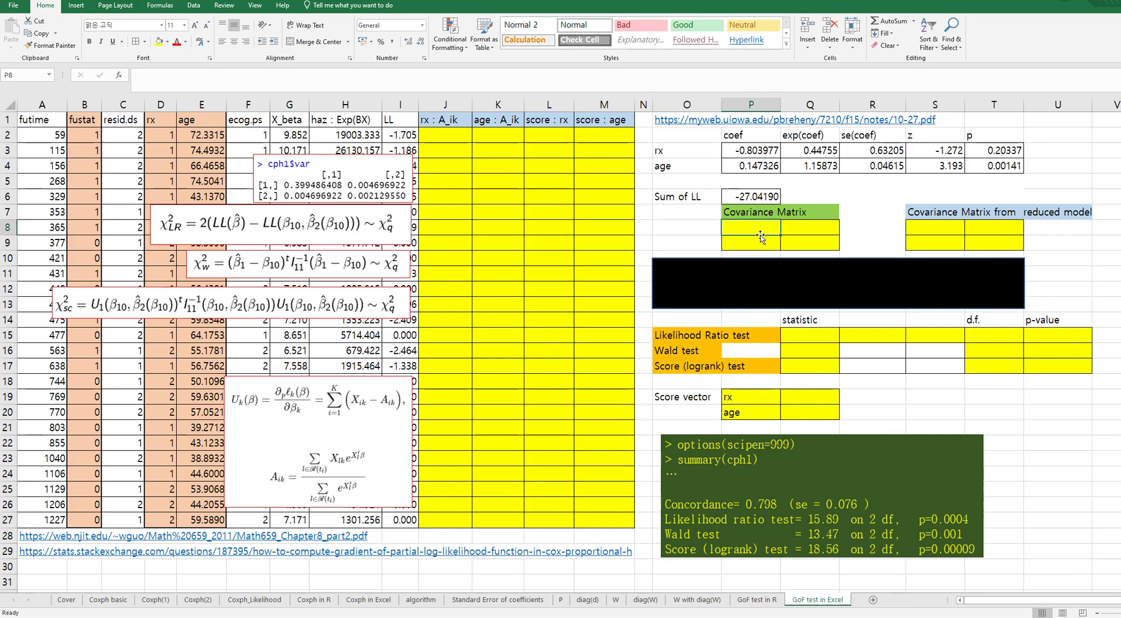
click(498, 599)
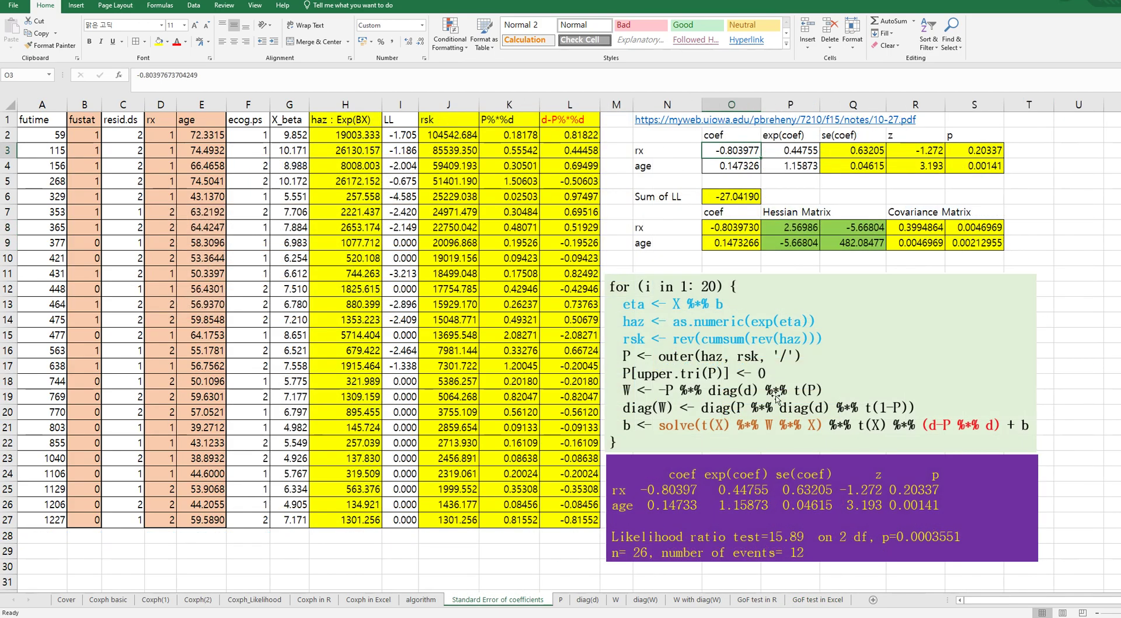
drag(911, 226, 973, 242)
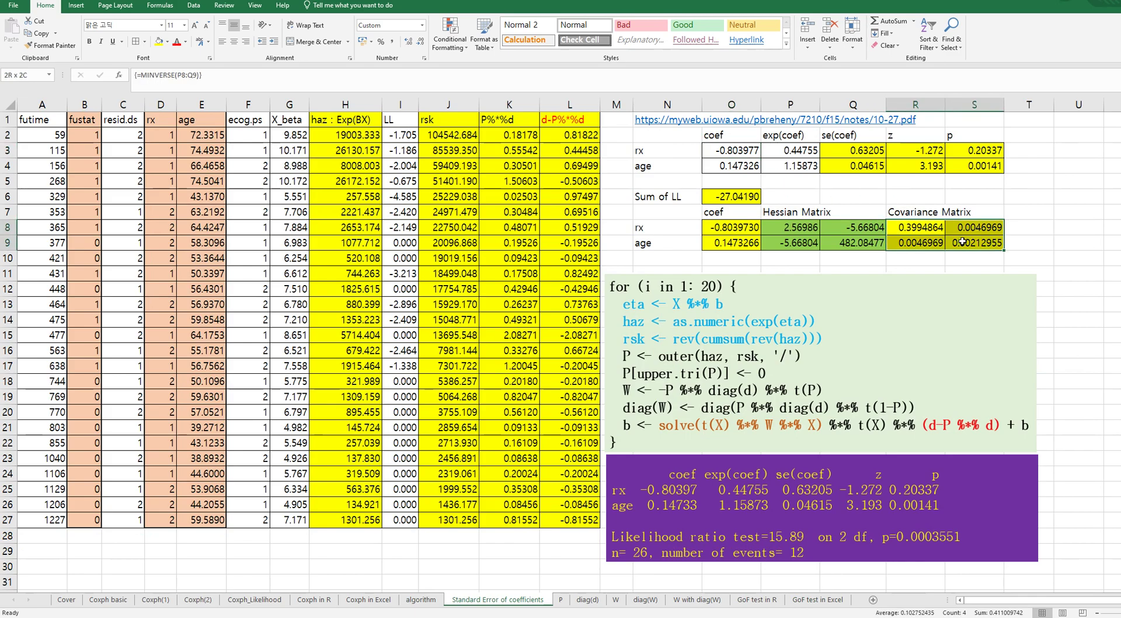
key(ctrl+c)
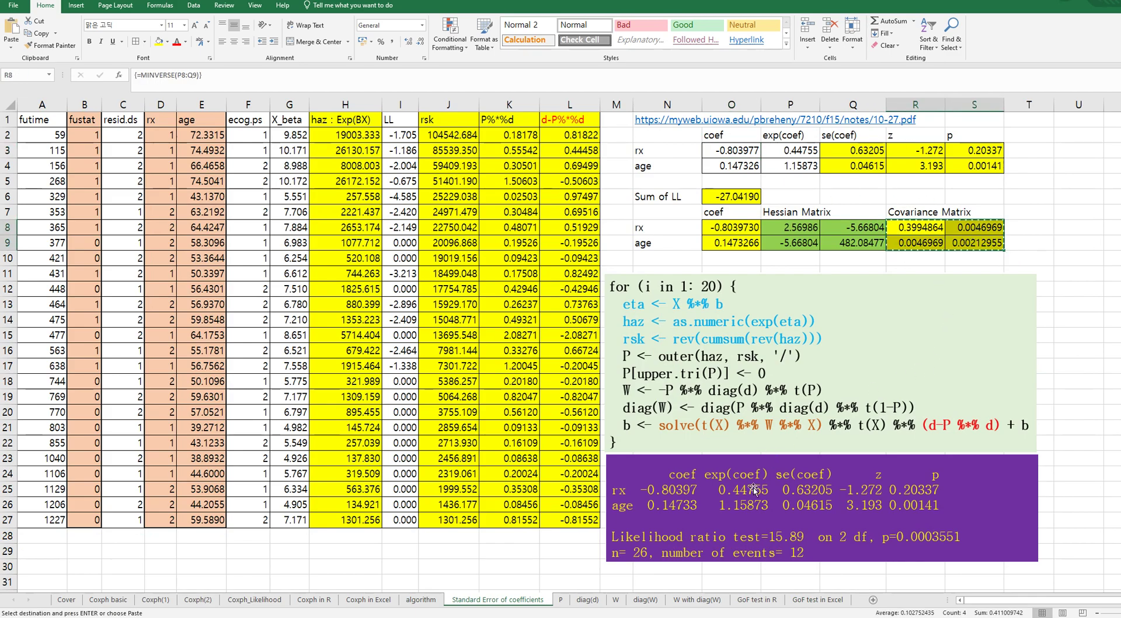
click(803, 603)
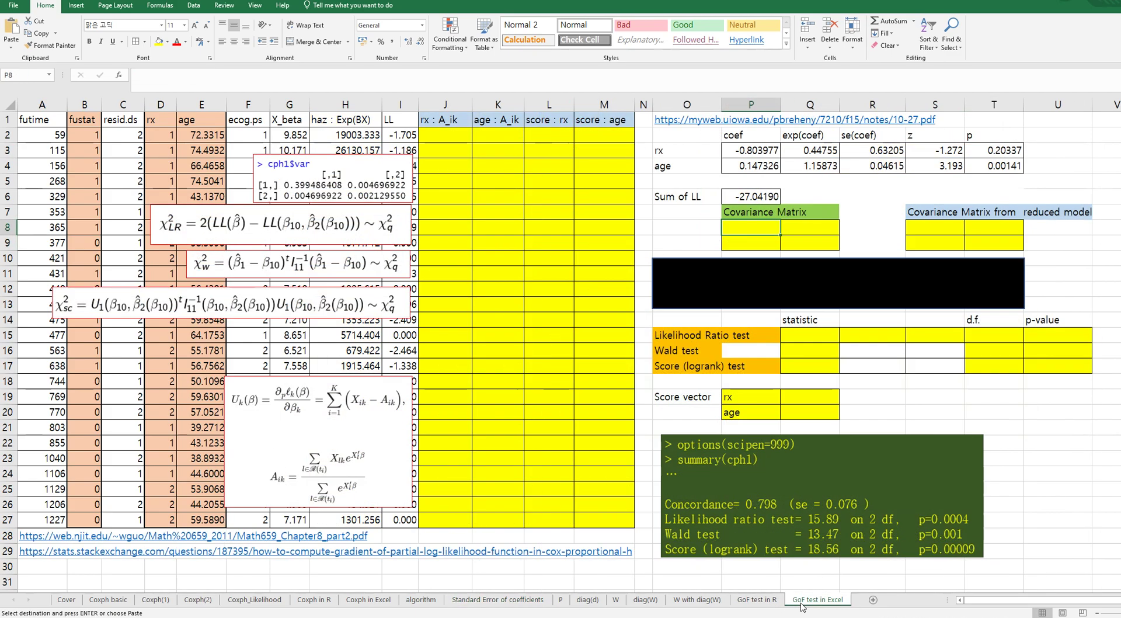
right_click(758, 227)
click(795, 271)
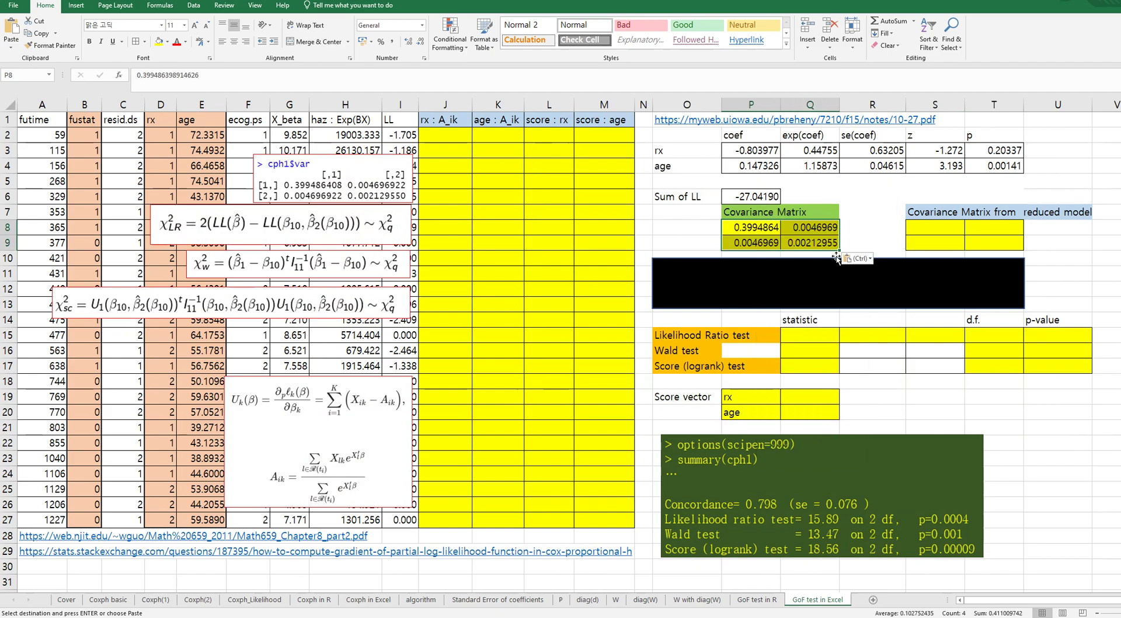
click(863, 229)
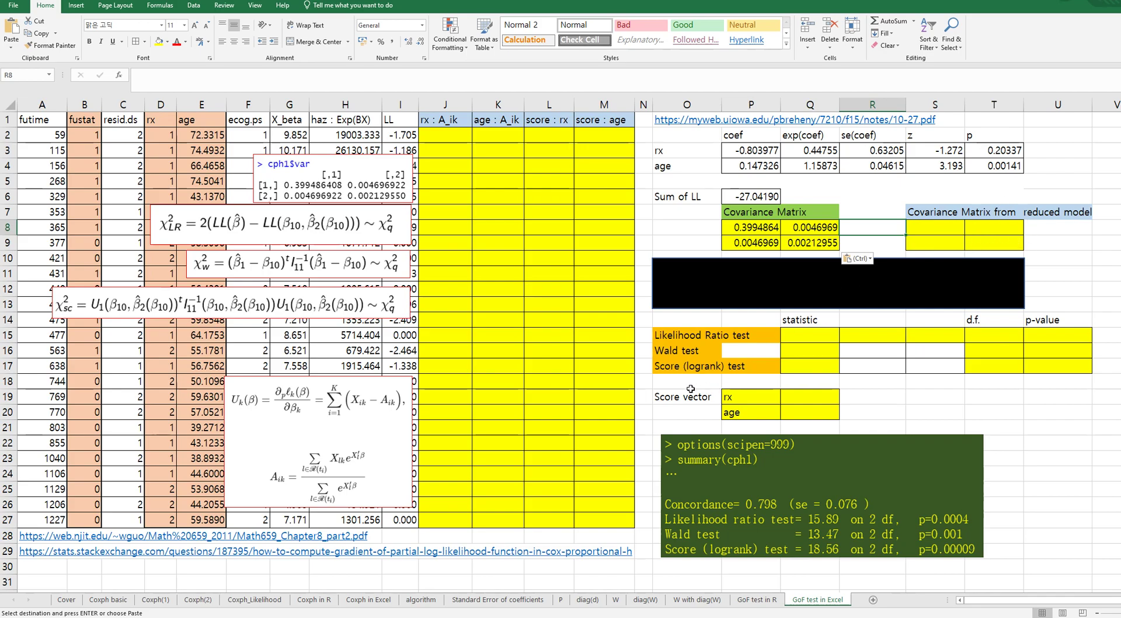
On the Standard Error of coefficients sheet, set the rx and age coefficients in O3:O4 to 0
click(516, 602)
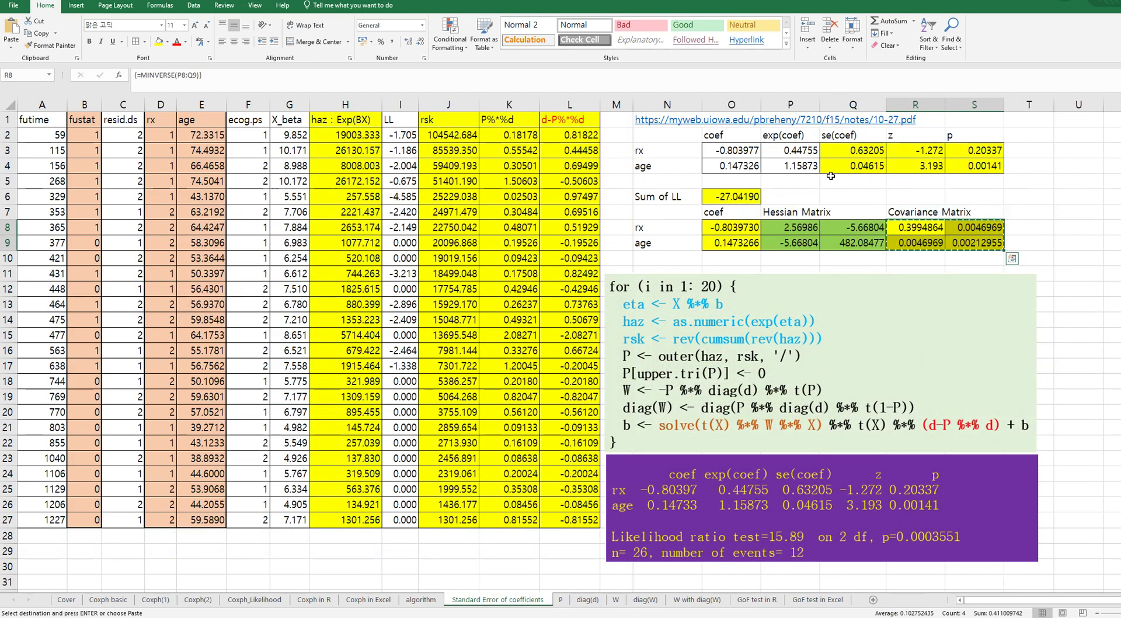
key(Escape)
click(749, 151)
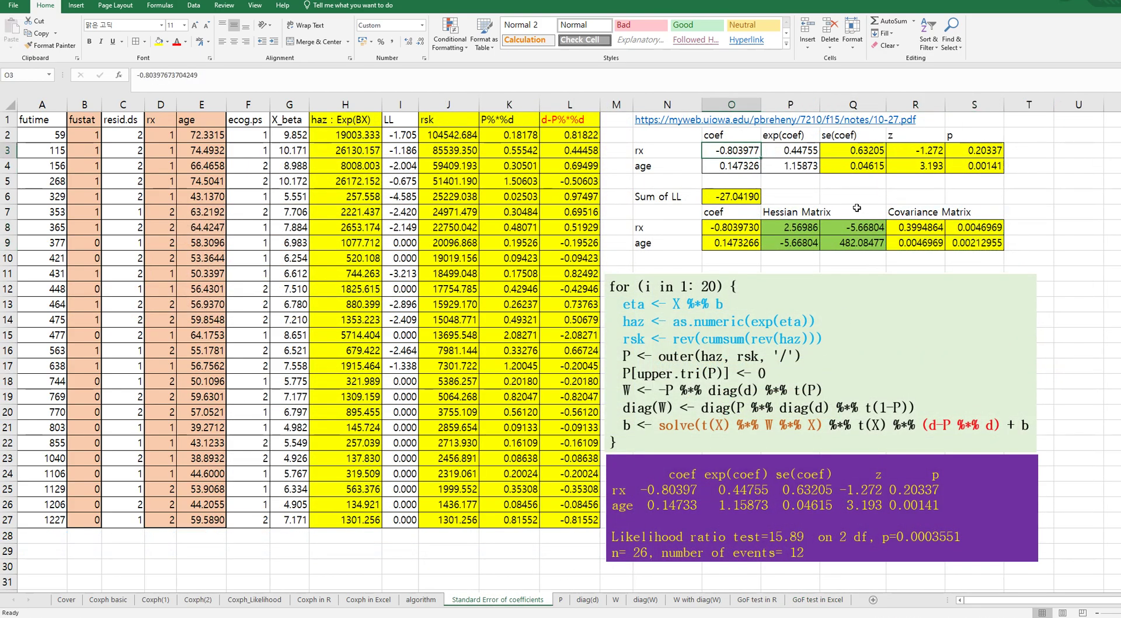
text(0)
key(Return)
text(0)
key(Return)
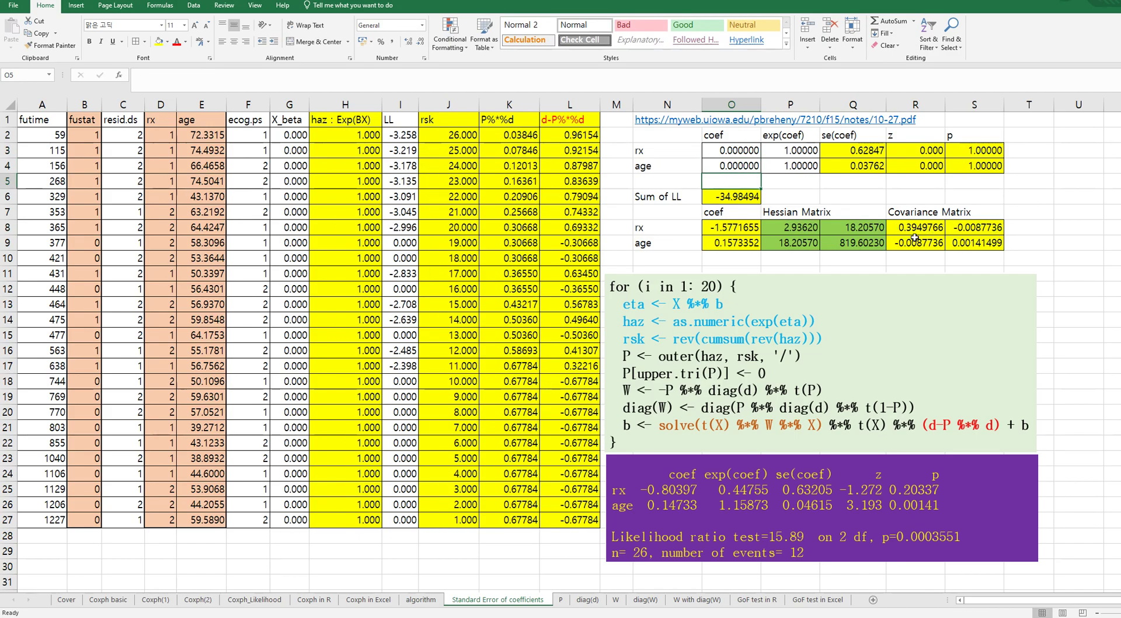
Copy the zero-coefficient covariance matrix R8:S9 as values into S8:T9, under the reduced model heading on the GoF test in Excel sheet
drag(927, 228, 976, 242)
key(ctrl+c)
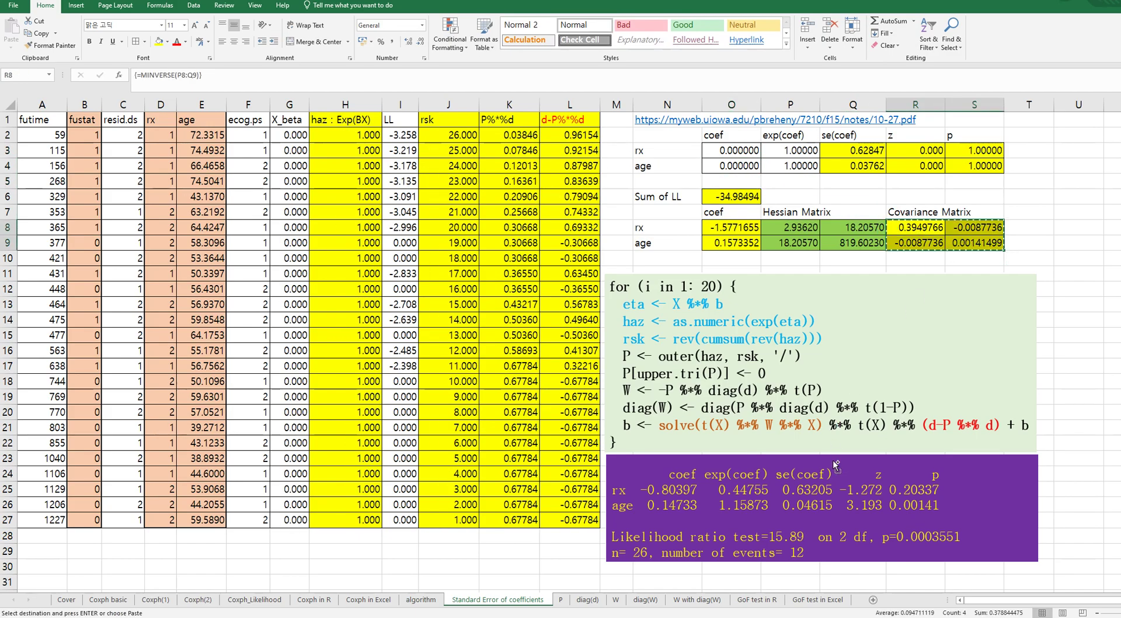
click(818, 599)
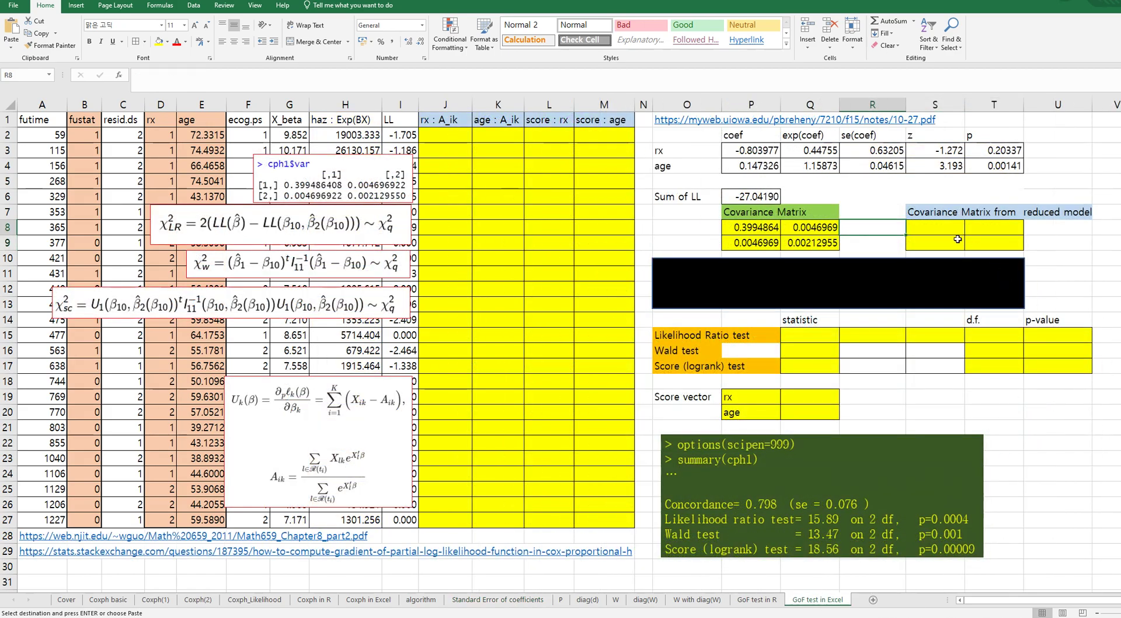
click(941, 229)
right_click(941, 229)
click(979, 275)
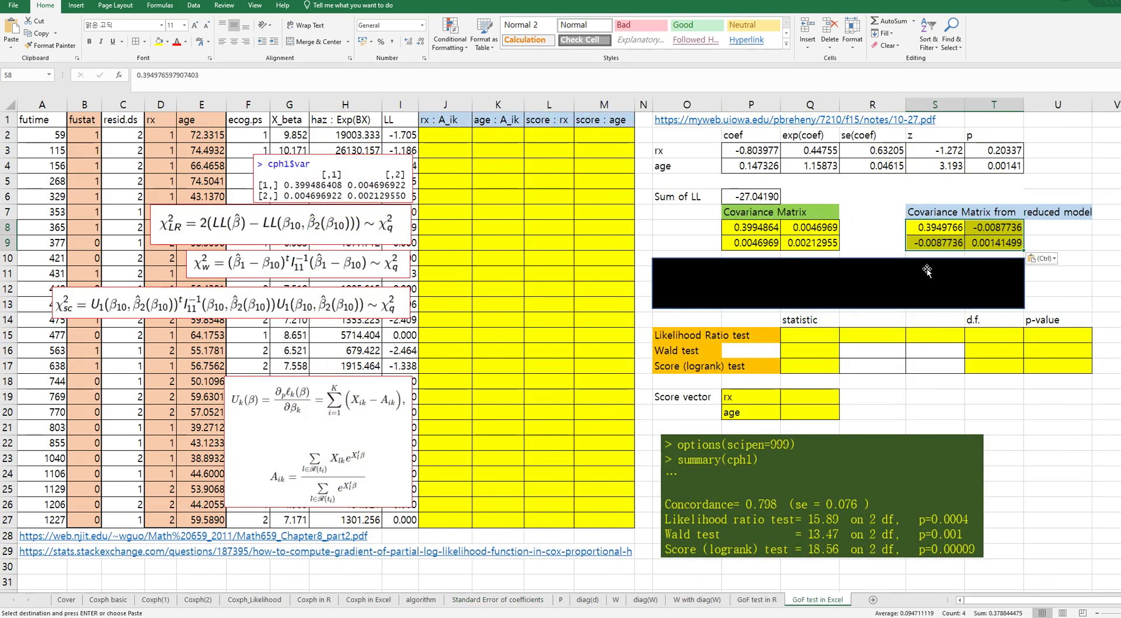
click(867, 230)
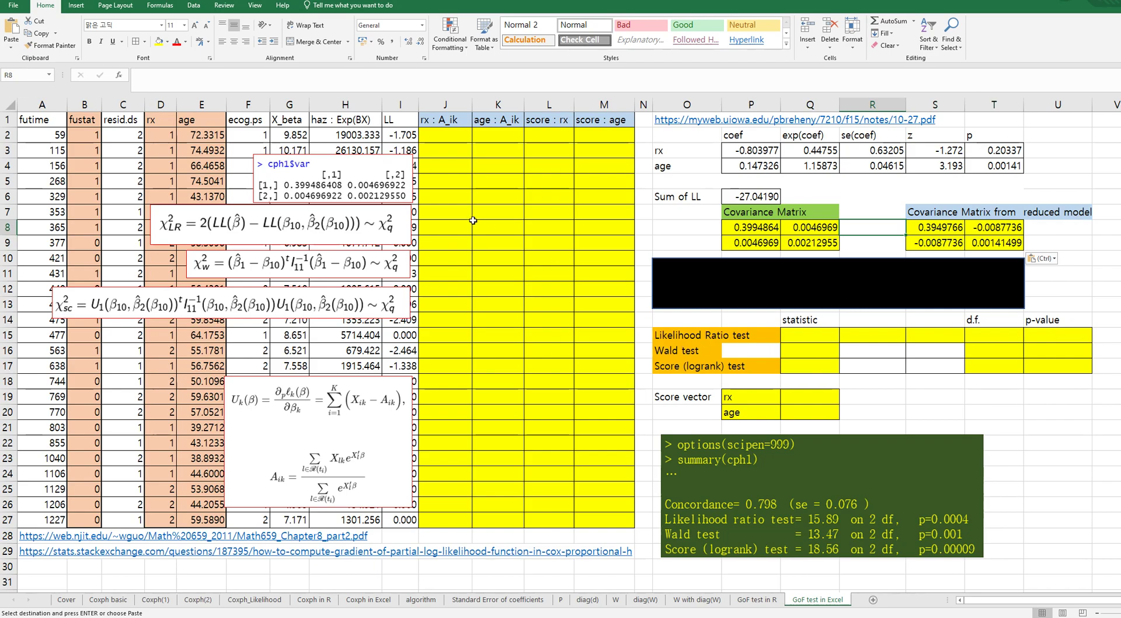
Move the likelihood ratio formula picture onto the black box and paste the zero-coefficient Sum of LL as a value into S15
drag(341, 223, 896, 280)
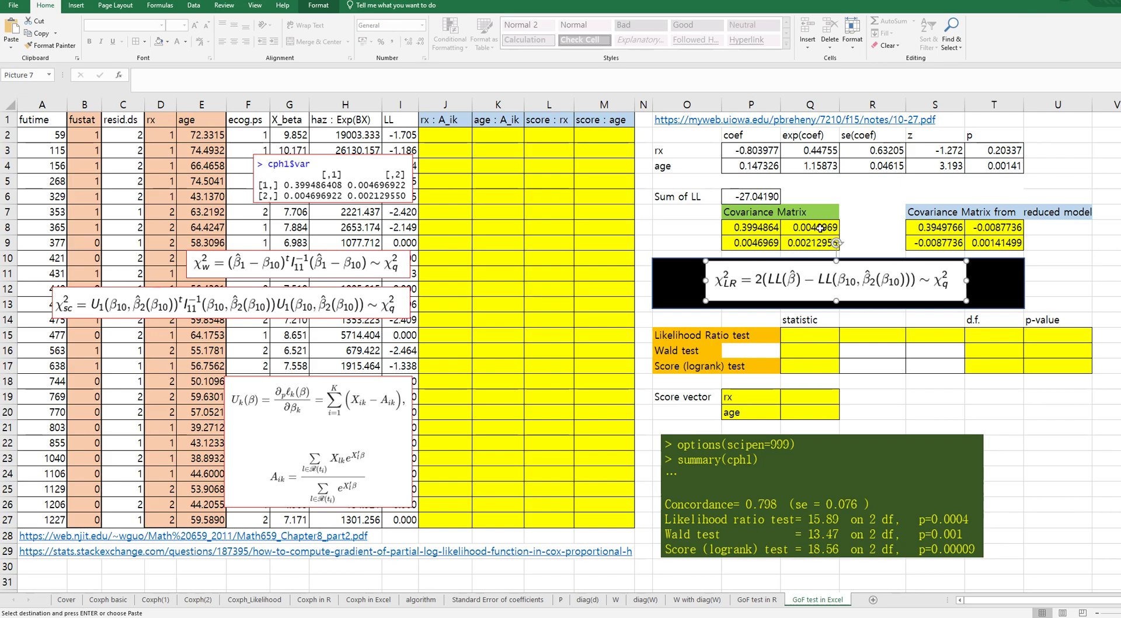
click(498, 600)
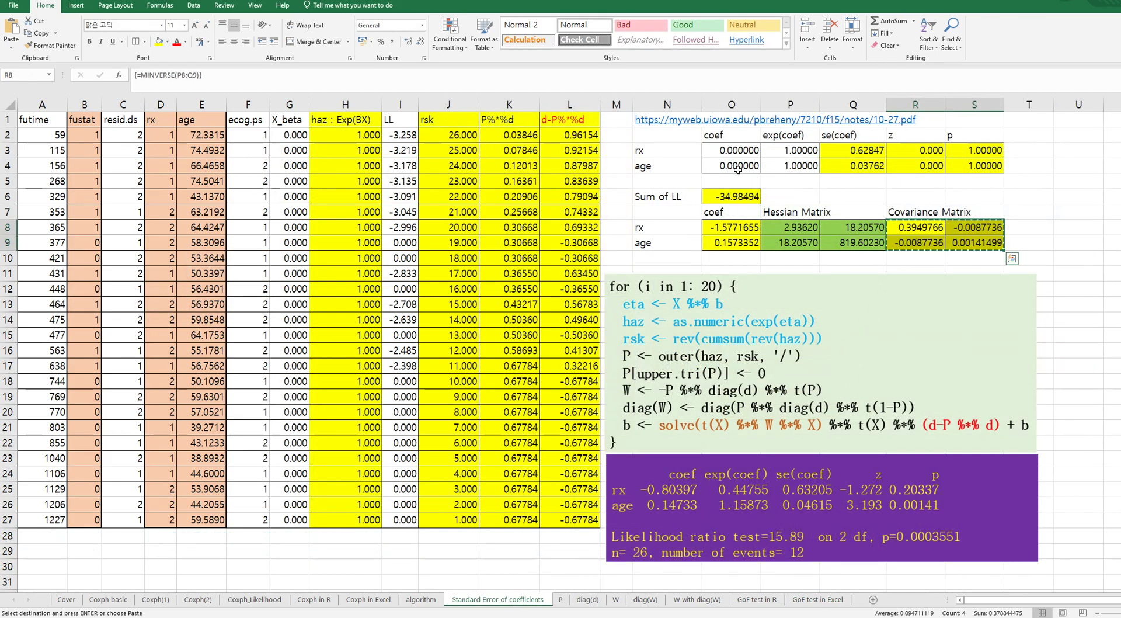
click(735, 197)
key(ctrl+c)
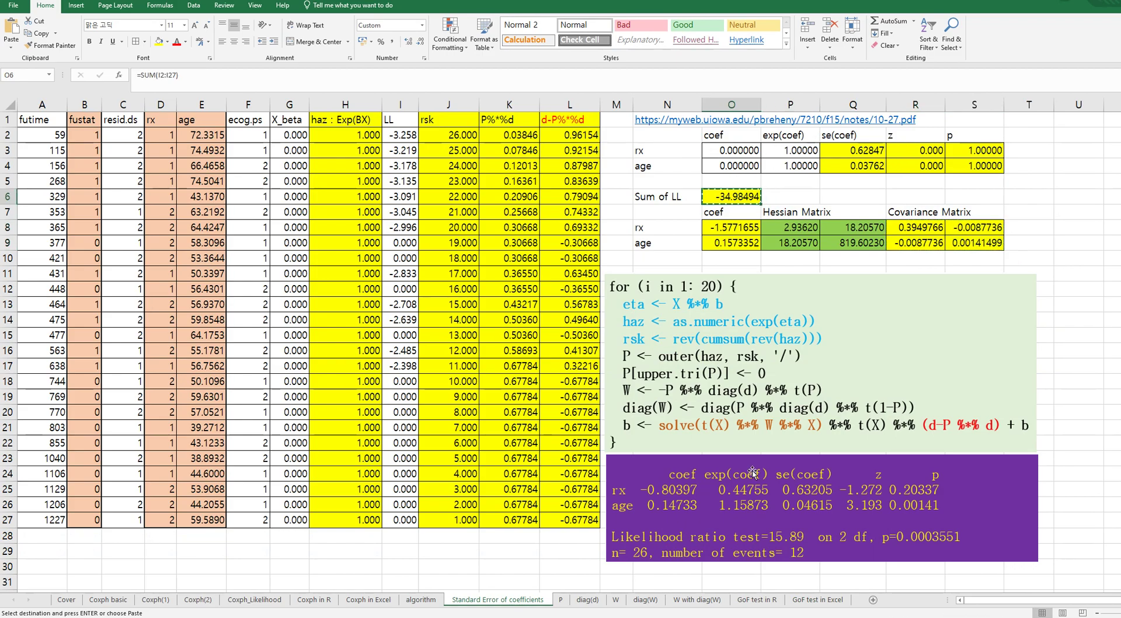
click(806, 601)
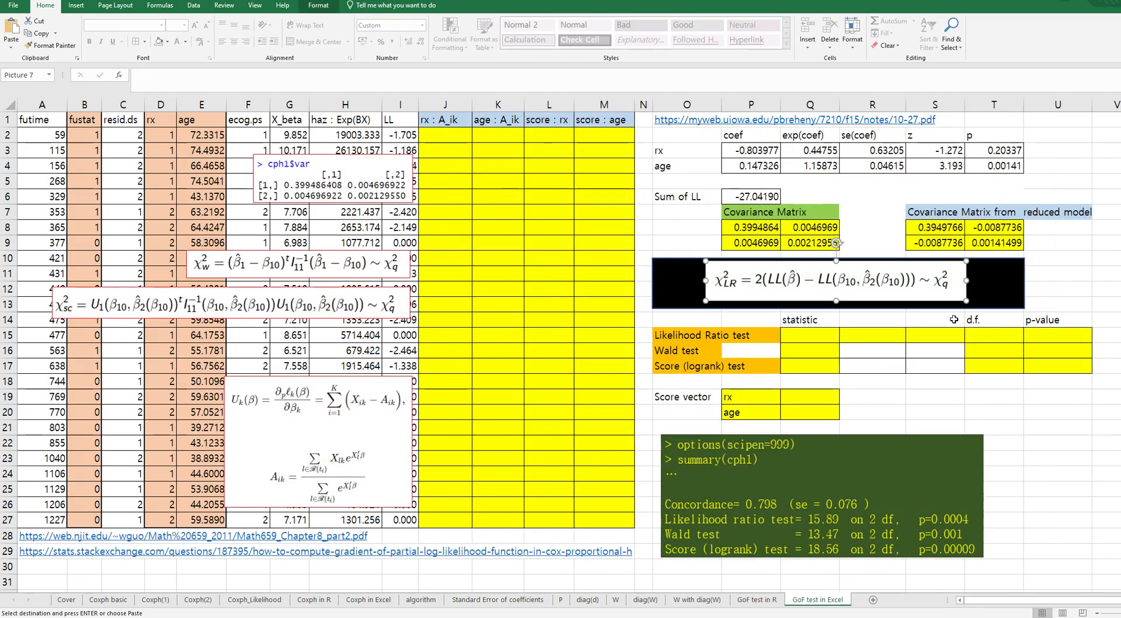
right_click(930, 334)
click(967, 378)
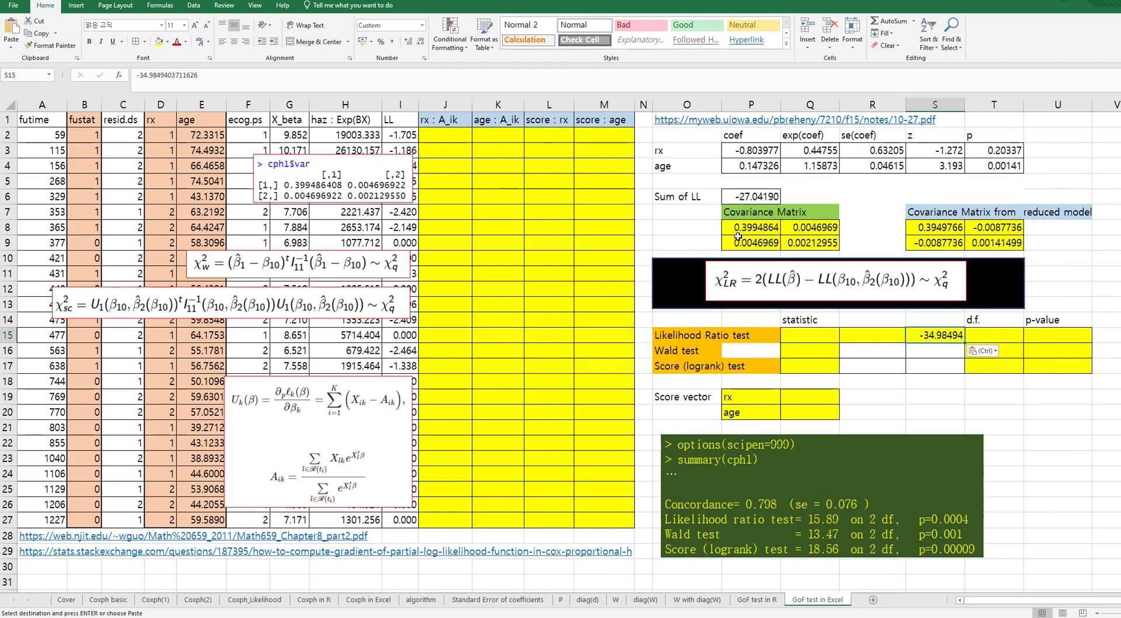
On the Standard Error of coefficients sheet, run Solver with GRG Nonlinear to maximize O6 by changing O3:O4, and keep the solution
click(690, 228)
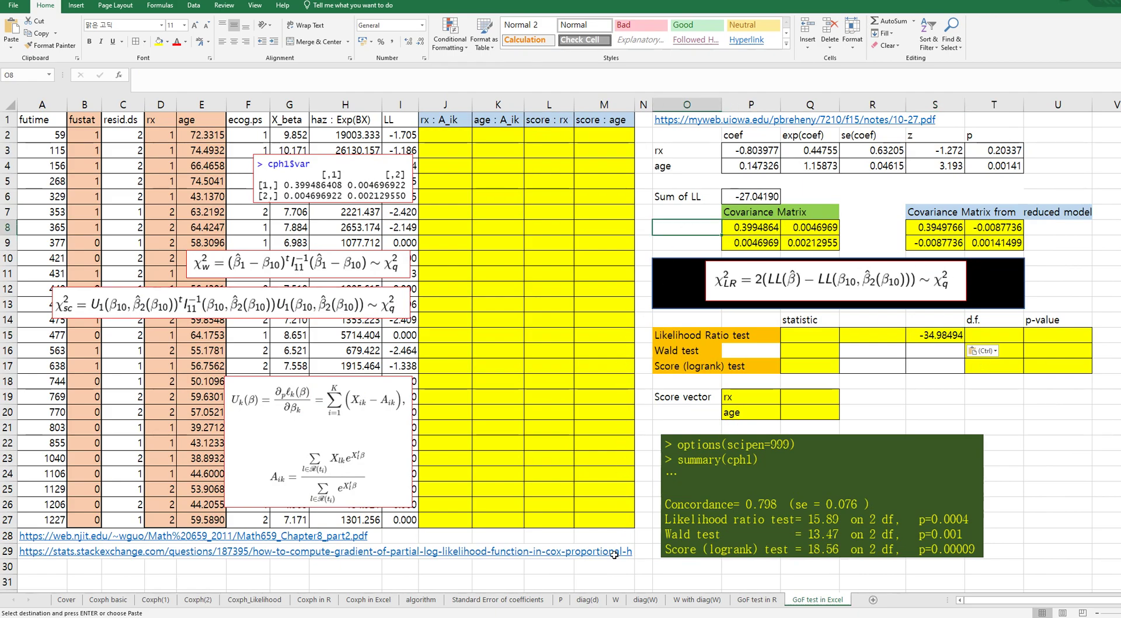
click(517, 601)
key(Up)
key(Up)
key(Up)
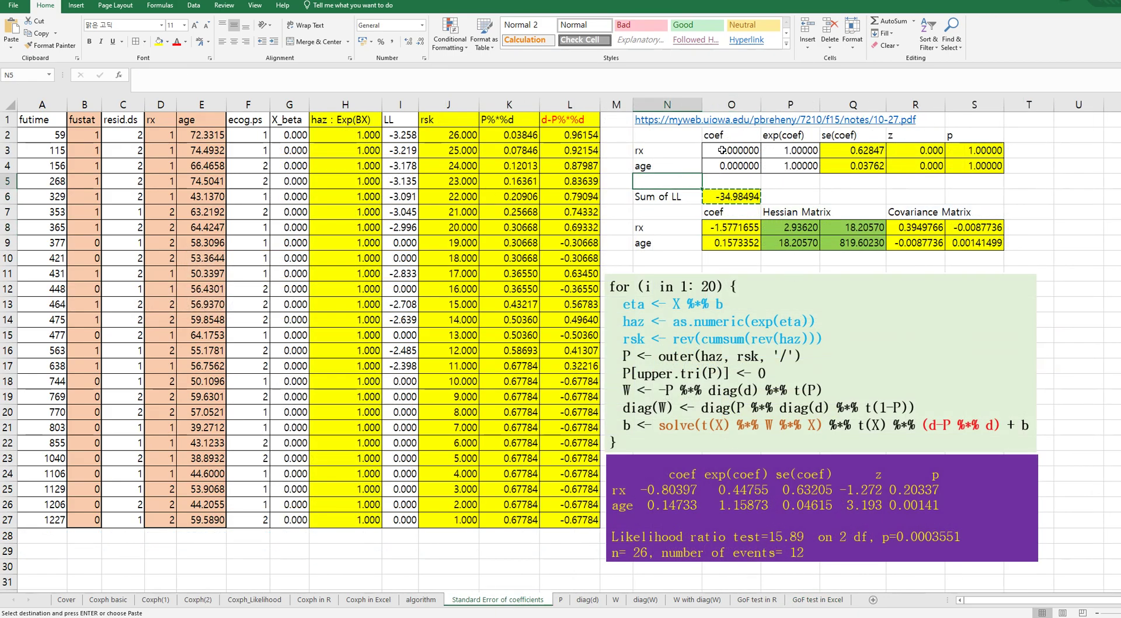
click(193, 6)
click(847, 37)
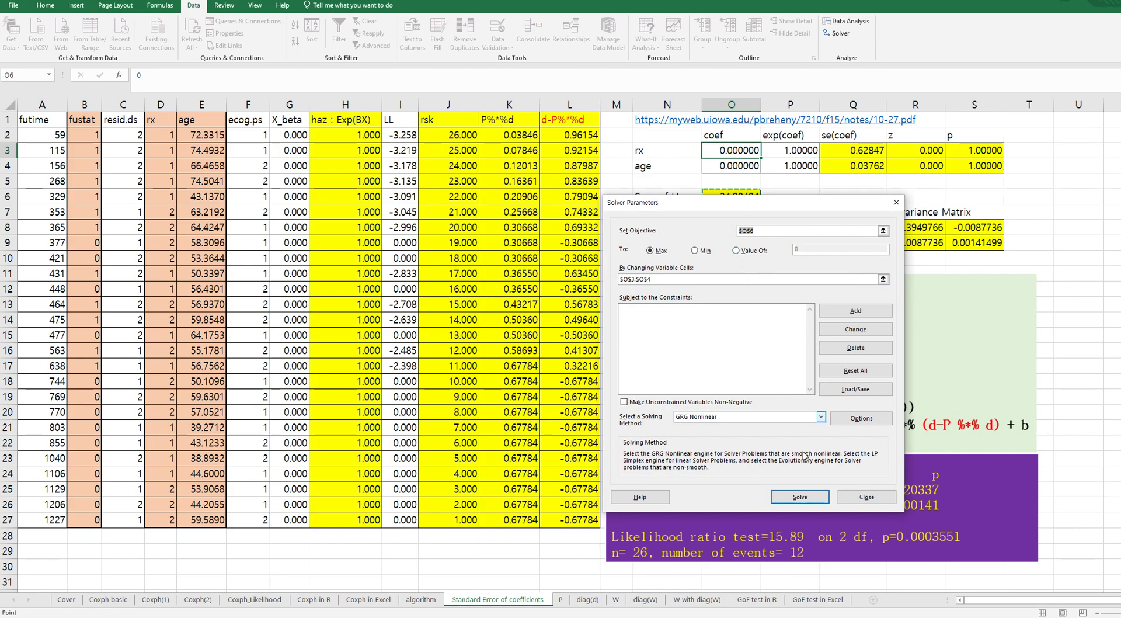
click(798, 496)
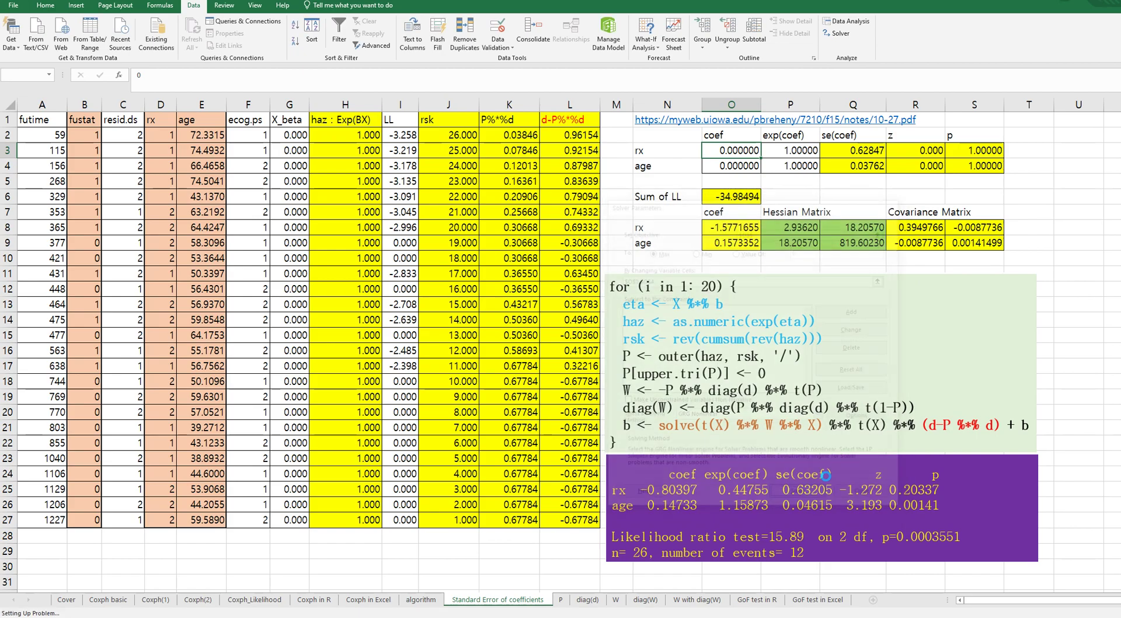
click(470, 324)
Copy the fitted model's Sum of LL from O6 and paste it as a value into R15 of the GoF test in Excel sheet
click(731, 196)
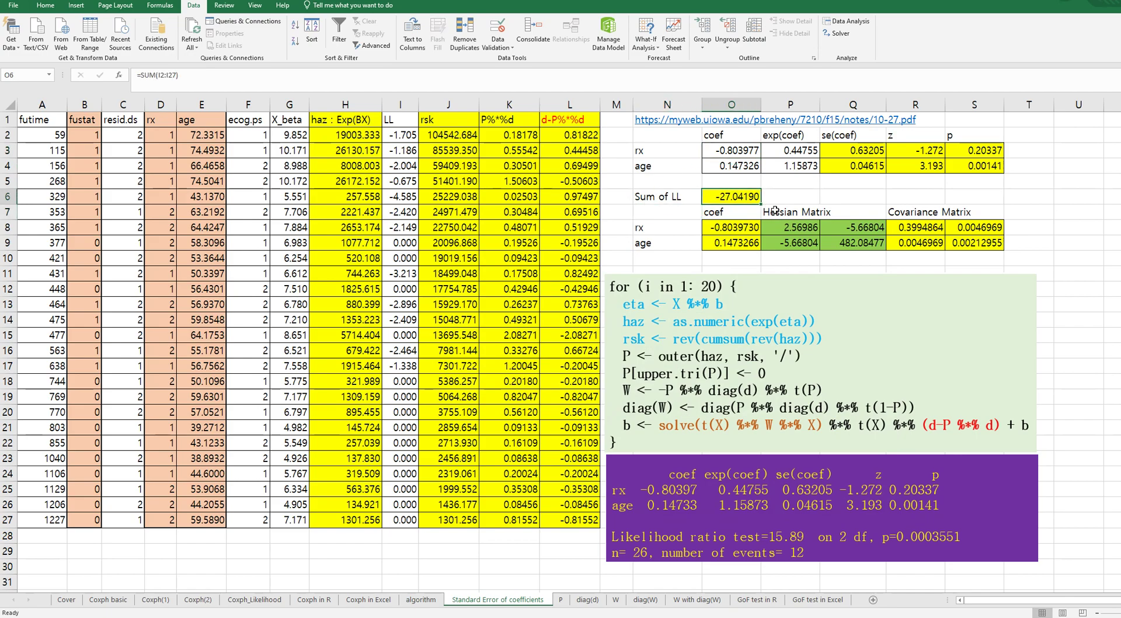
key(ctrl+c)
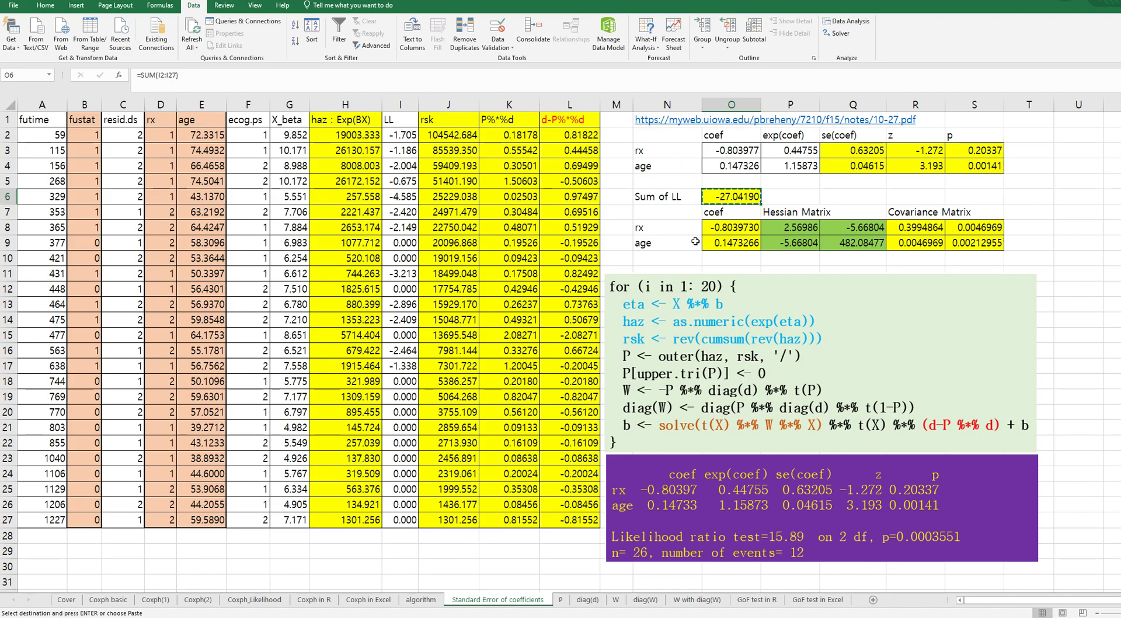
click(803, 602)
right_click(865, 335)
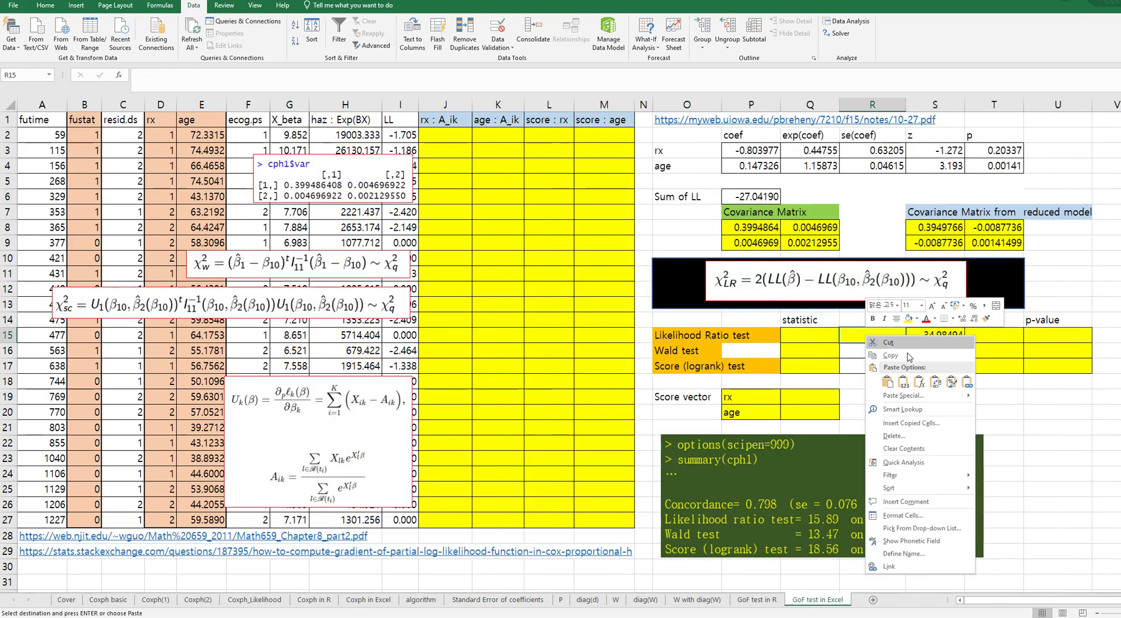
click(905, 383)
click(877, 370)
Try computing the likelihood ratio test statistic in Q15 with the formula =2*(S15-R15)
click(810, 338)
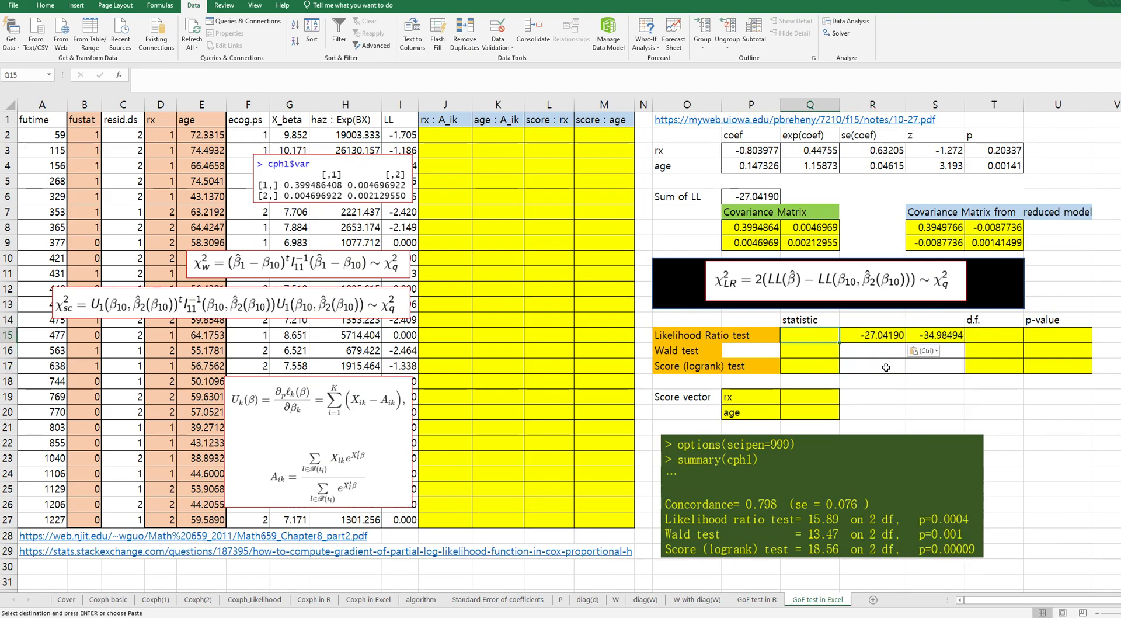
text(=2*()
key(Right)
key(Right)
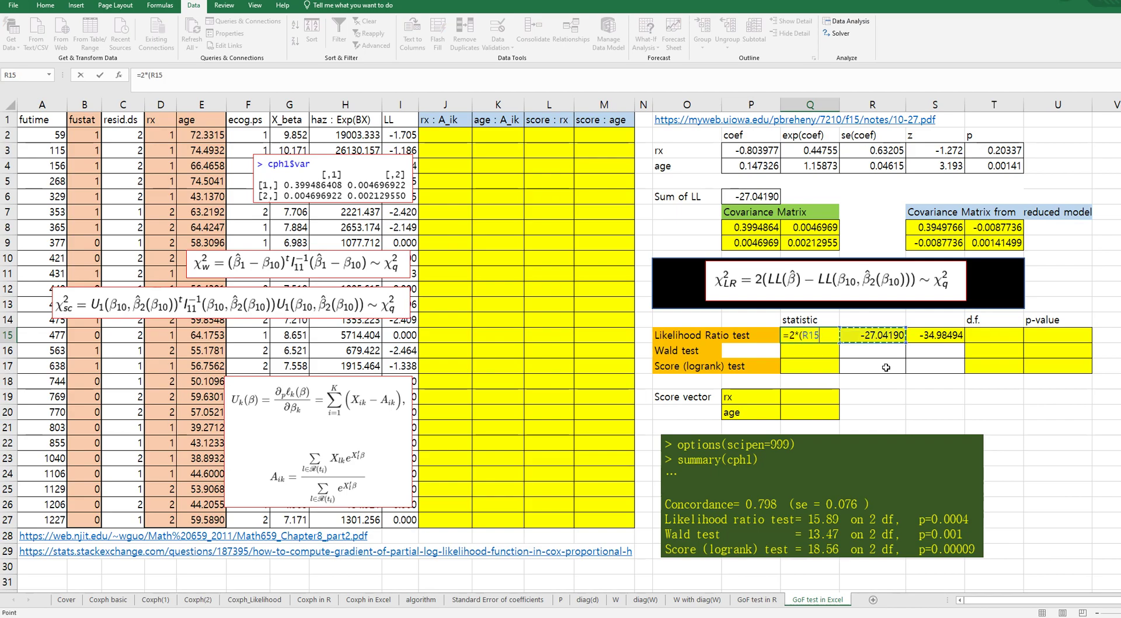
text(-)
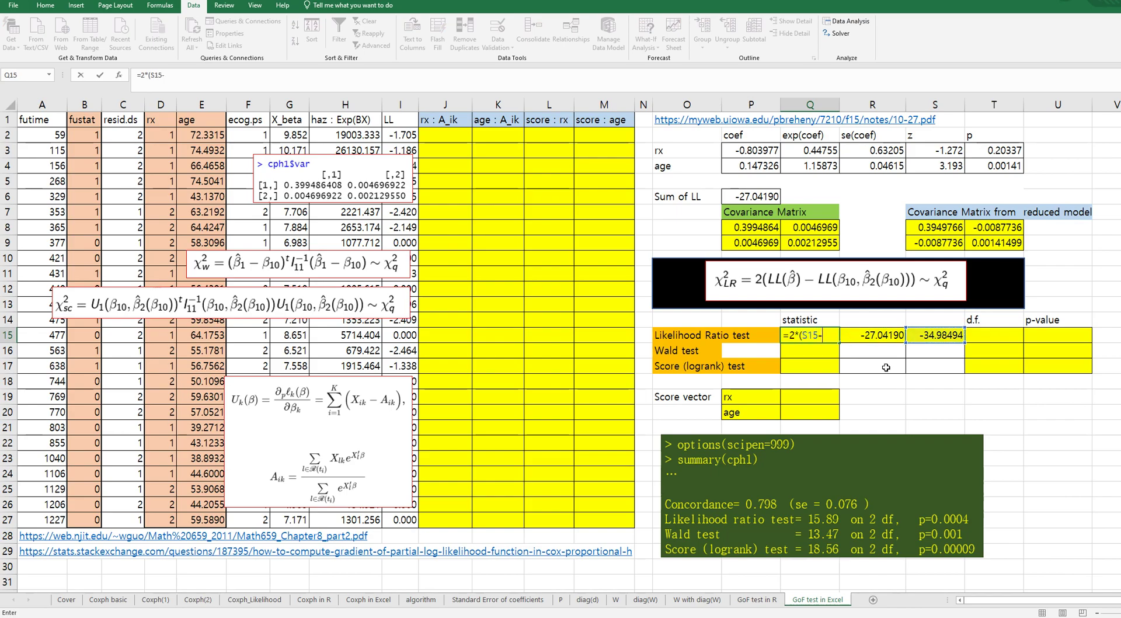
key(Right)
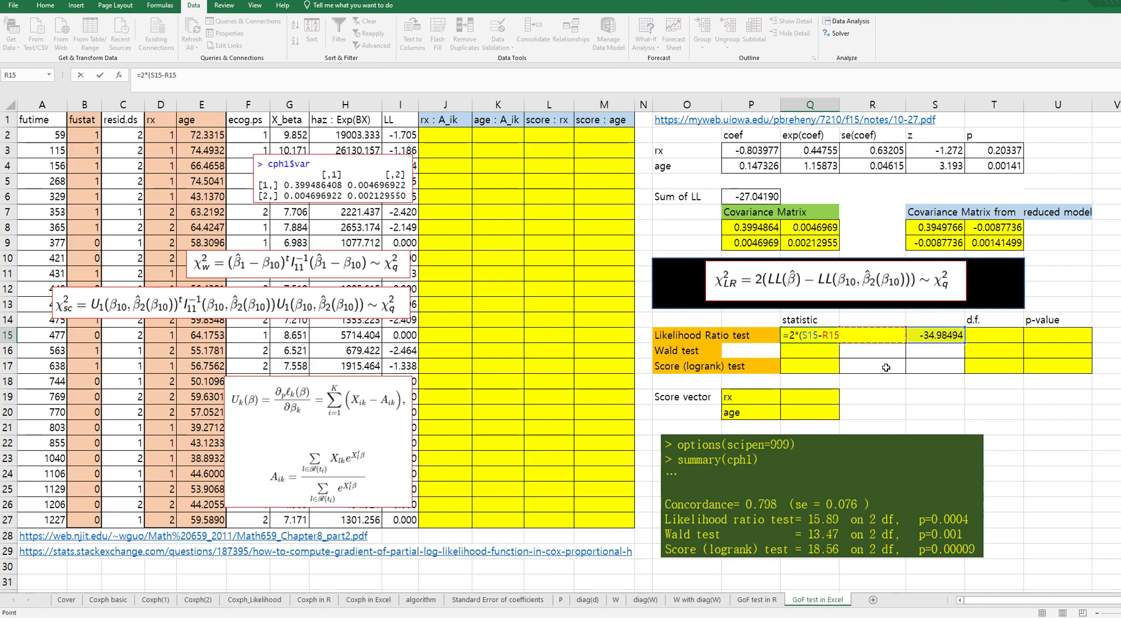
key(Return)
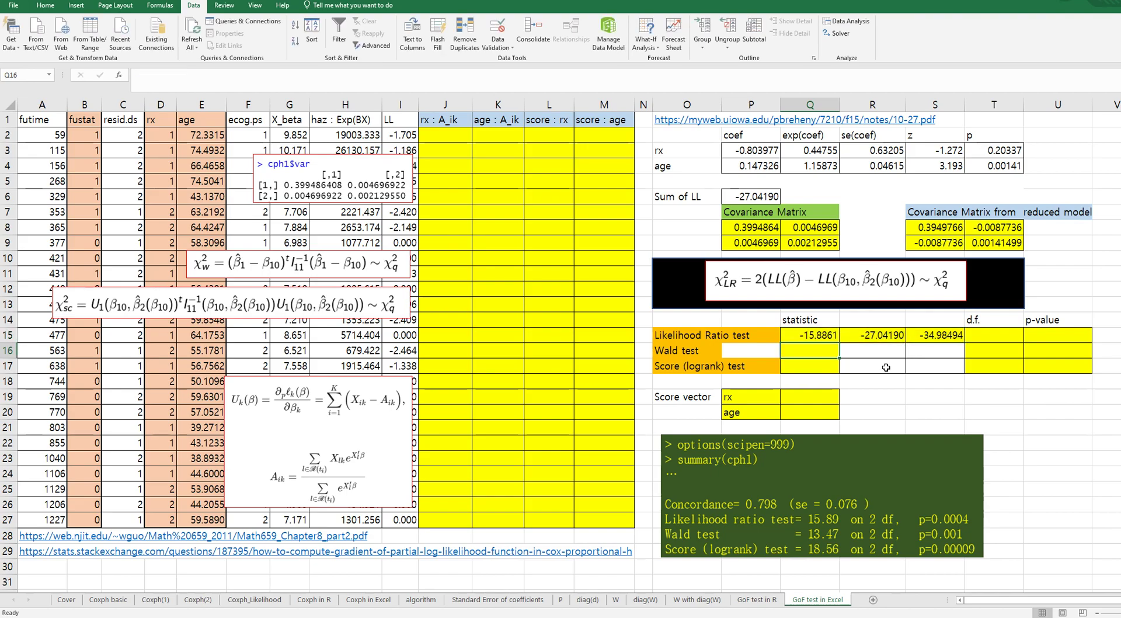
Replace the likelihood ratio statistic formula in Q15 with =2*(R15-S15)
key(Up)
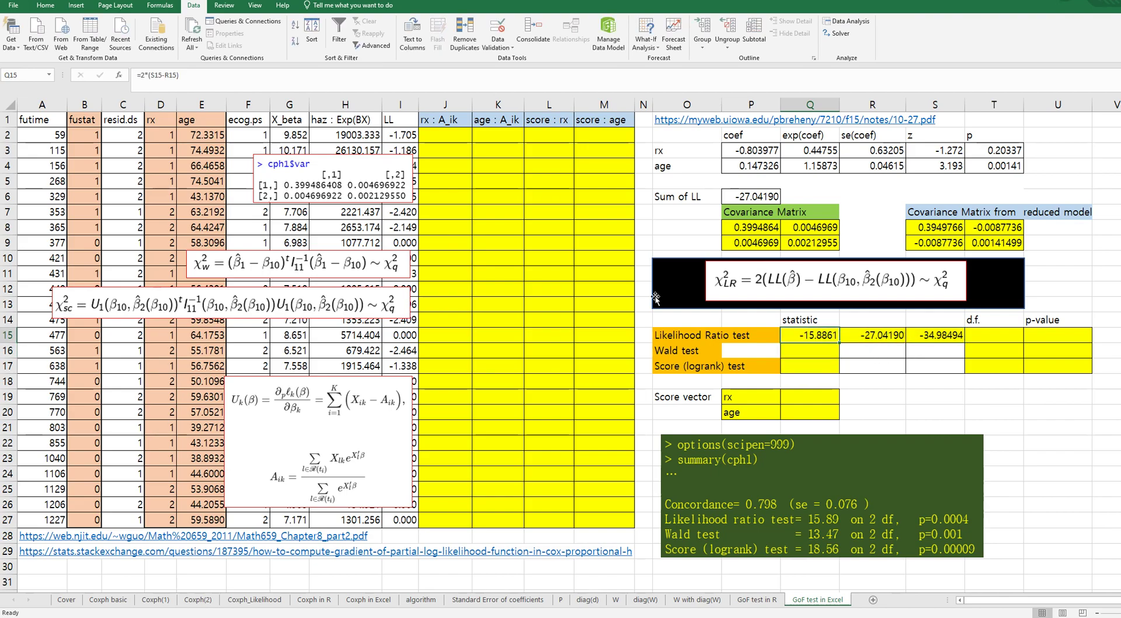
text(=)
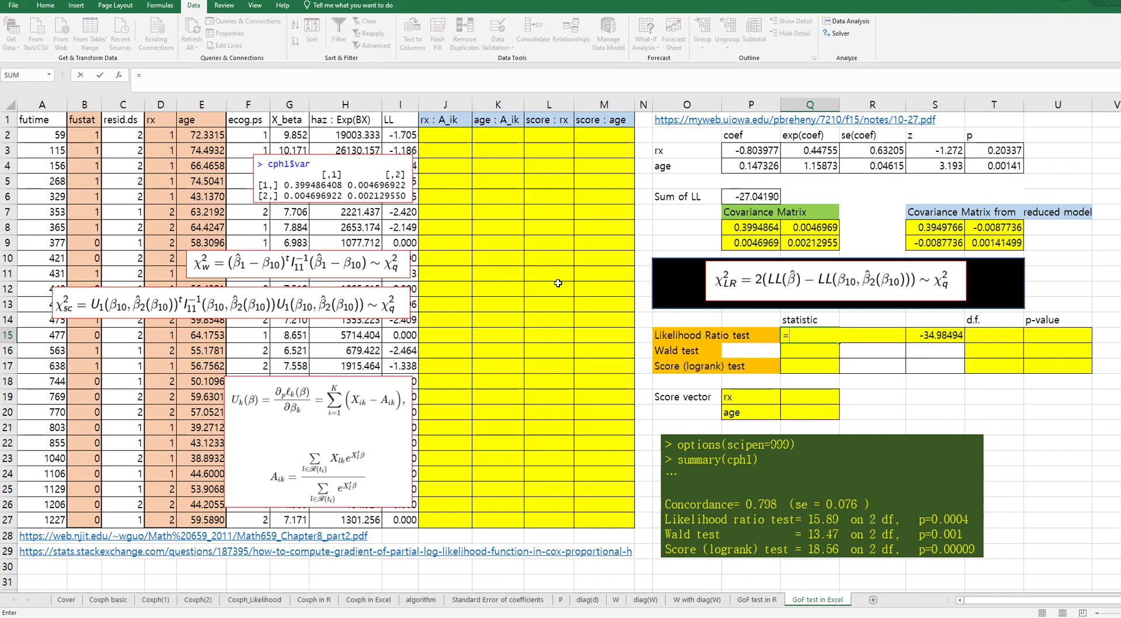
text(2*)
key(Return)
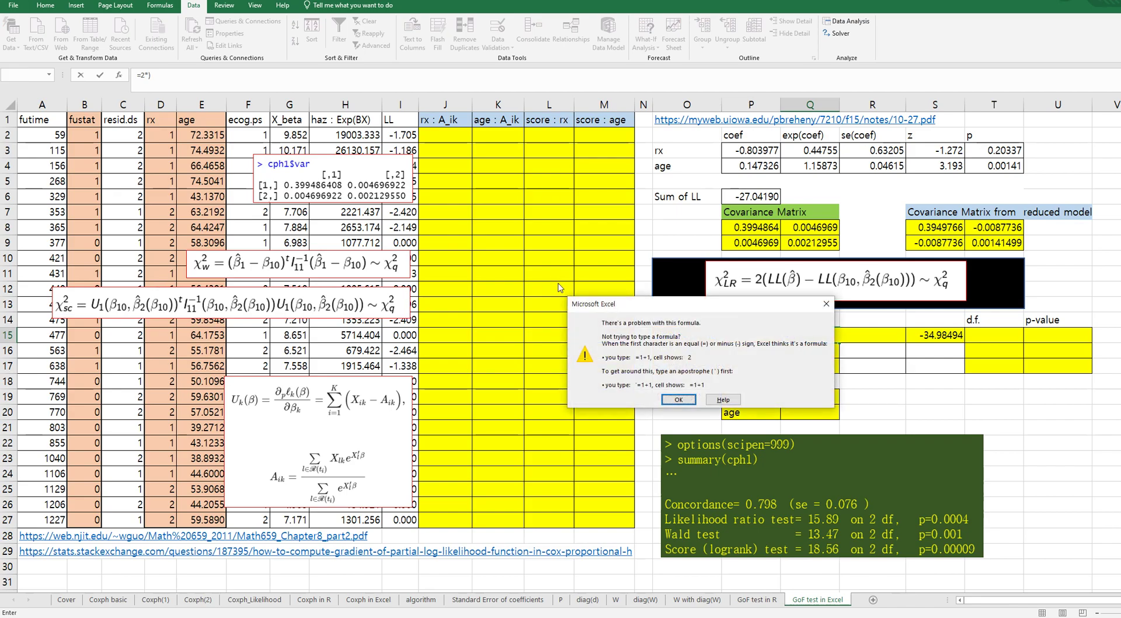
key(Return)
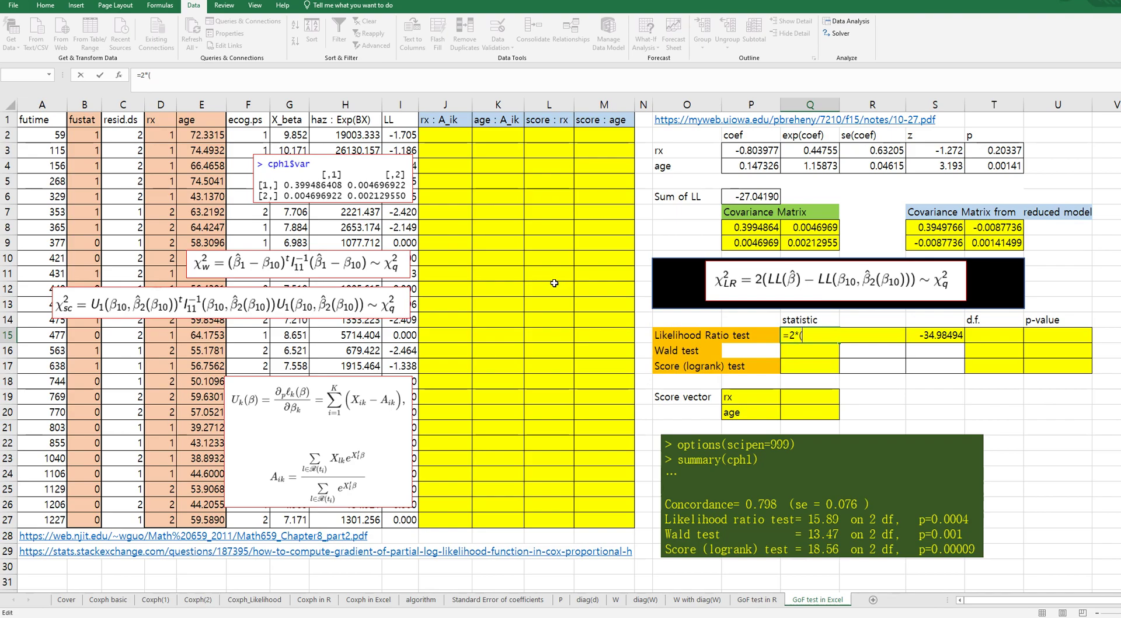
click(887, 350)
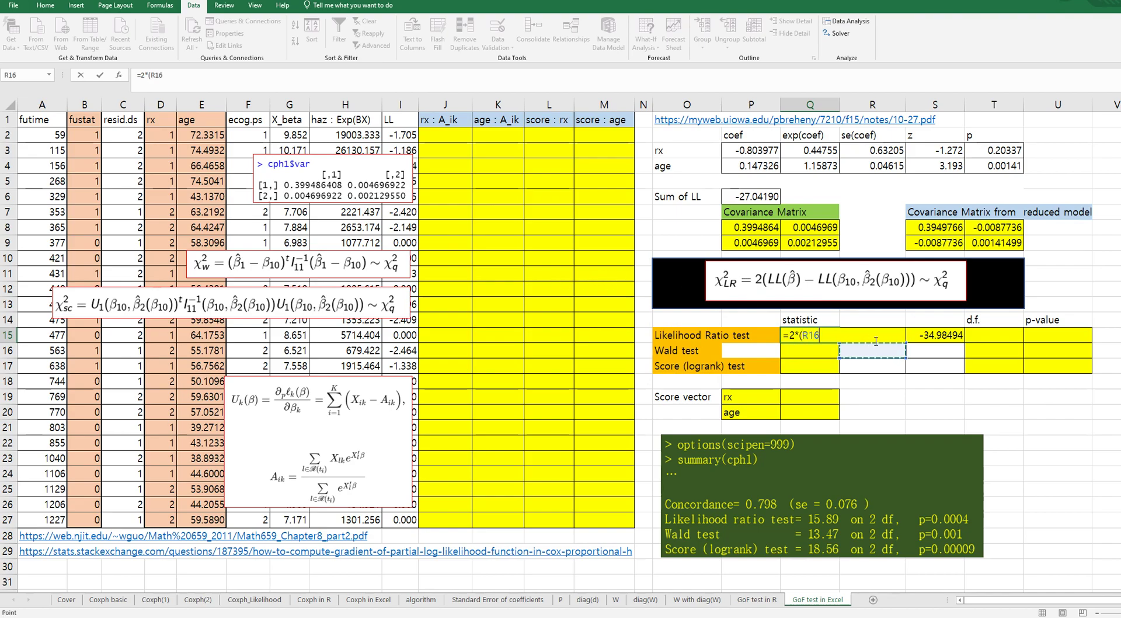
click(876, 341)
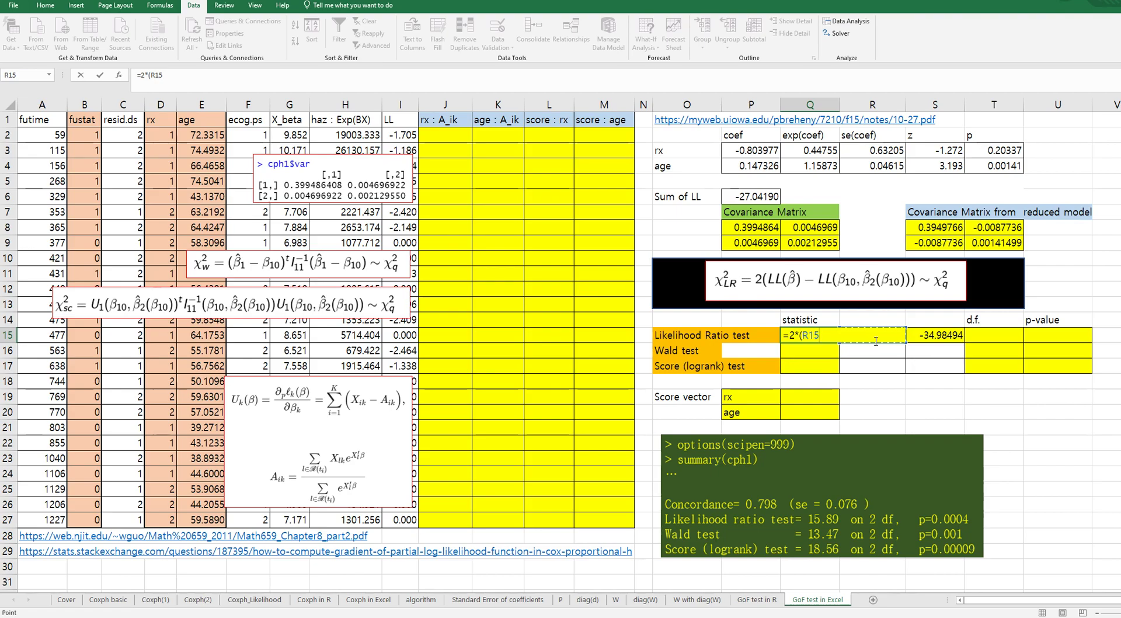
text(-)
click(935, 337)
key(Return)
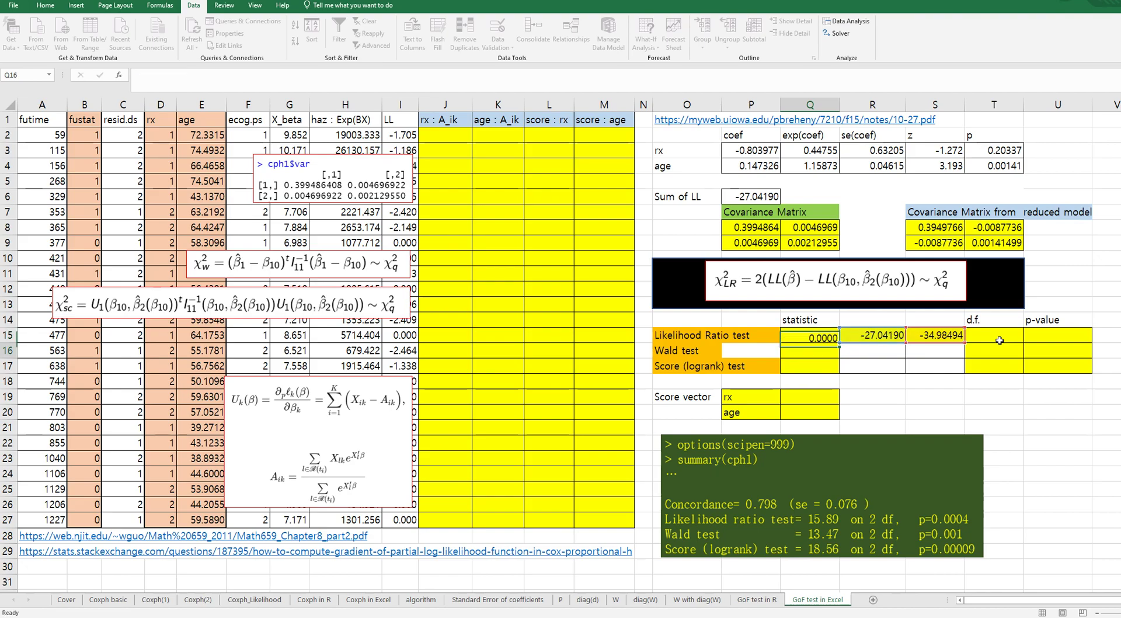
Enter 2 as the degrees of freedom of the likelihood ratio test in T15
key(Up)
key(Right)
key(Right)
key(Right)
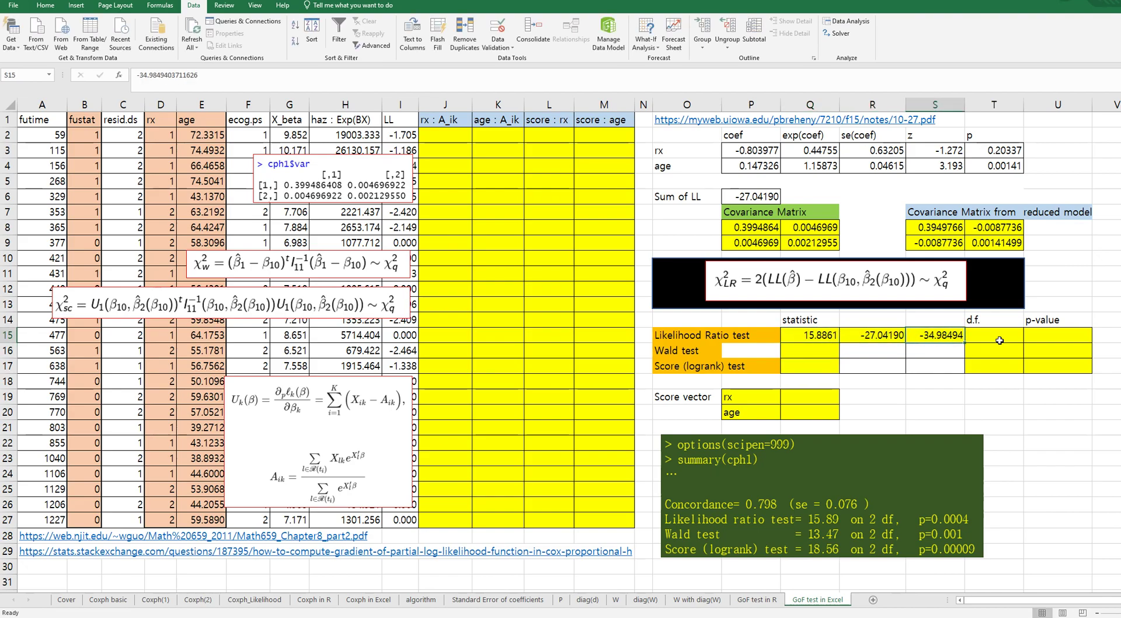
text(2)
key(Return)
Compute the likelihood ratio test's p-value in U15 with the formula =1-CHISQ.DIST(Q15,T15,TRUE)
key(Up)
key(Right)
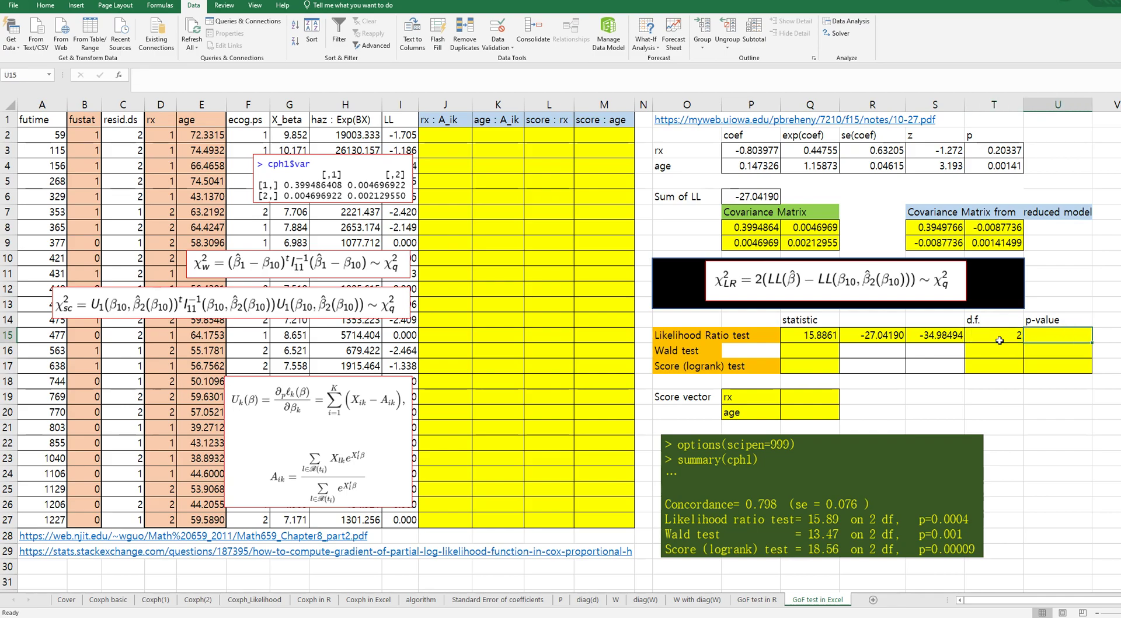
text(=)
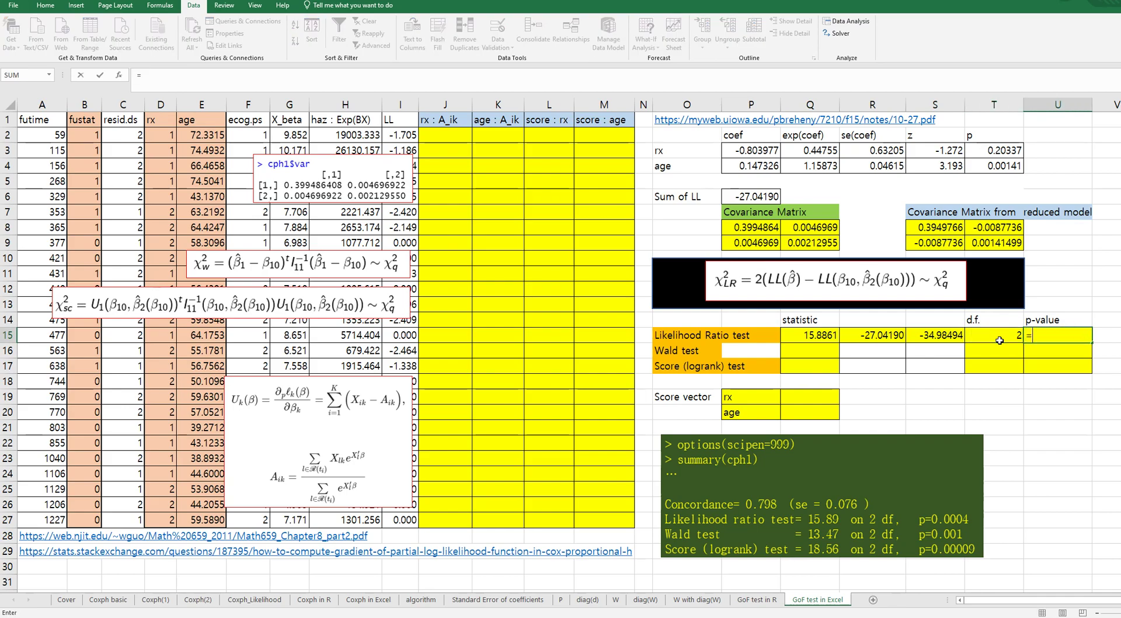
text(1-chisq.dist()
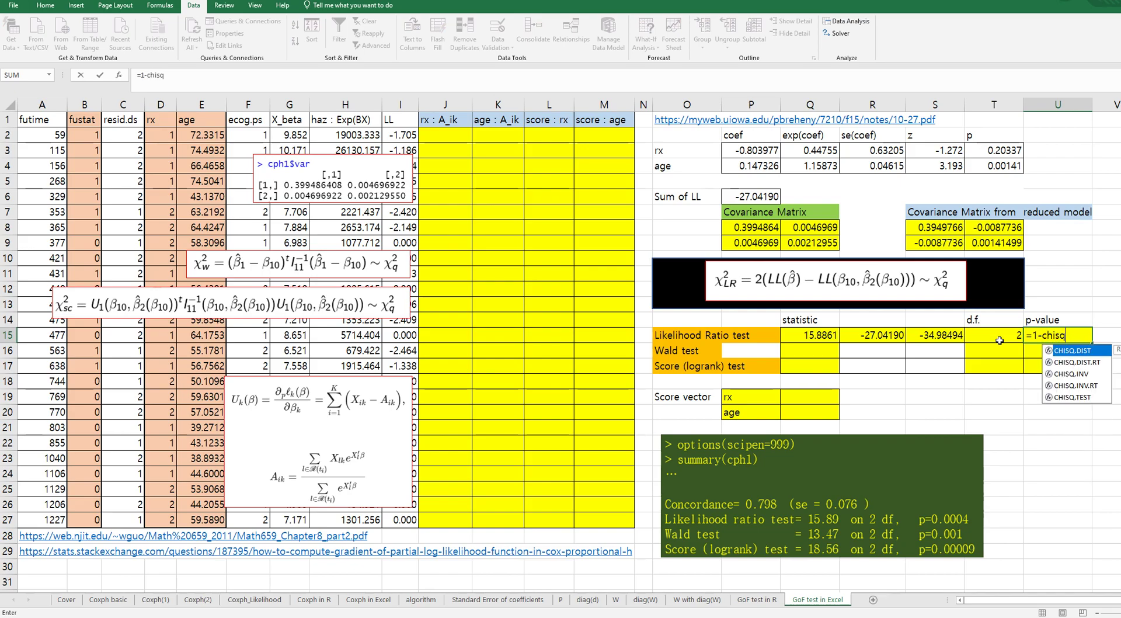
key(Left)
key(Left)
key(Left)
key(Left)
text(,)
click(1000, 341)
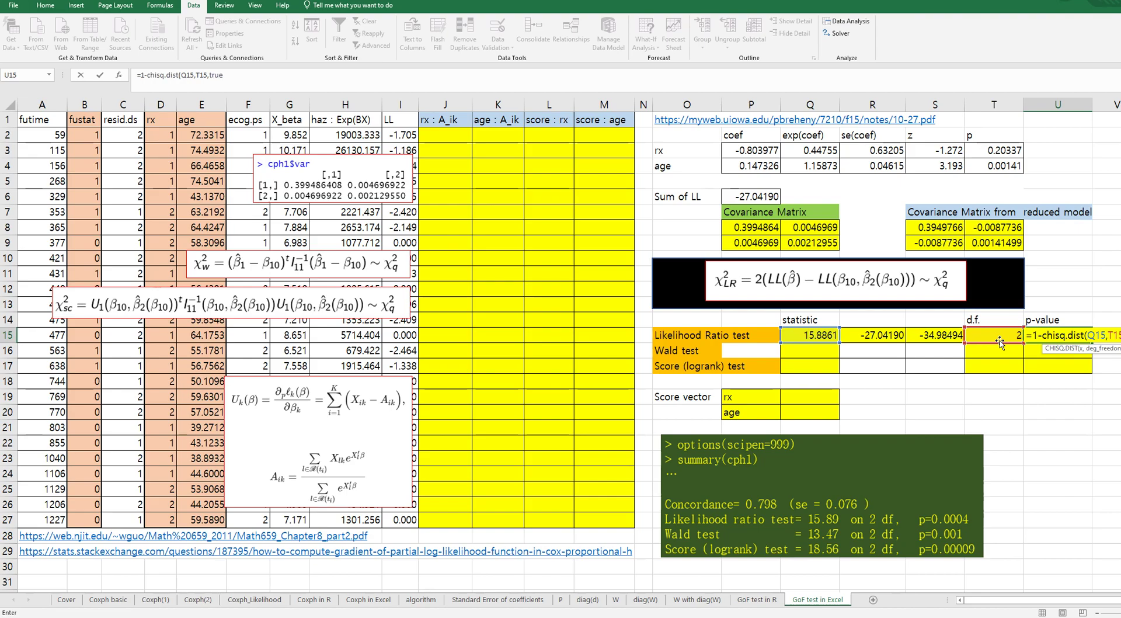
text(,true))
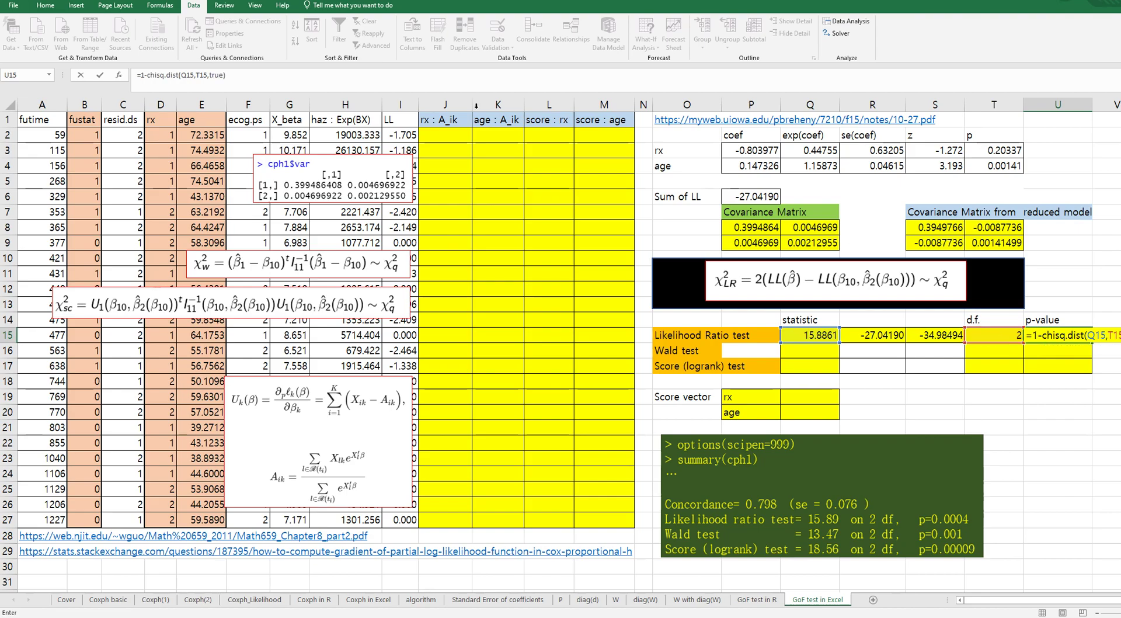
key(ctrl+Return)
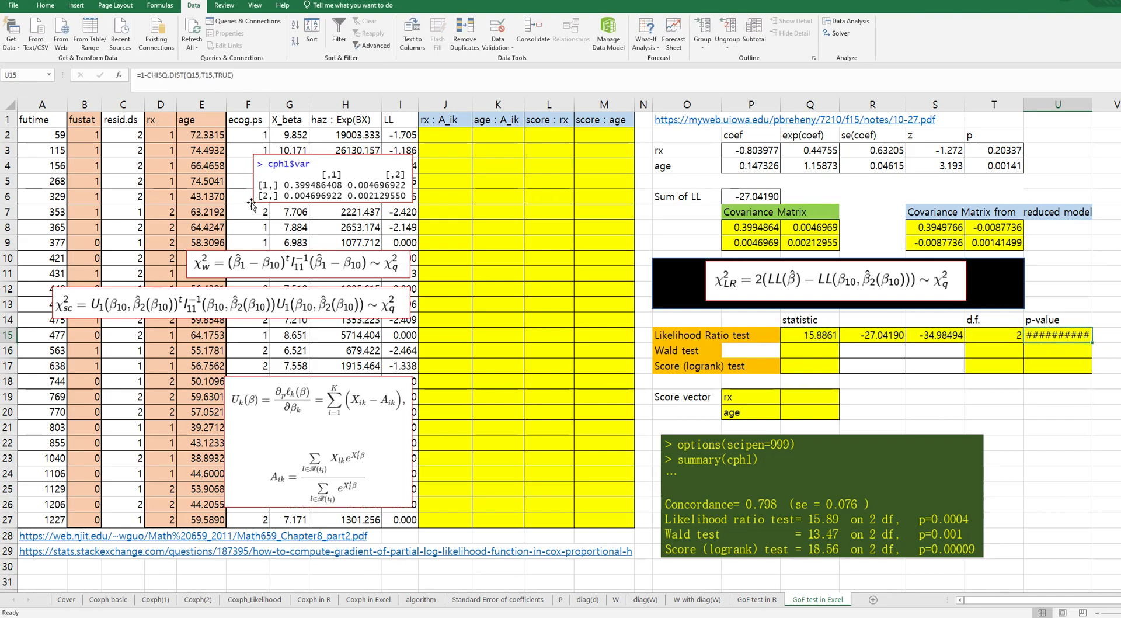
Reduce the number format of the p-value in U15 to four decimal places
click(45, 5)
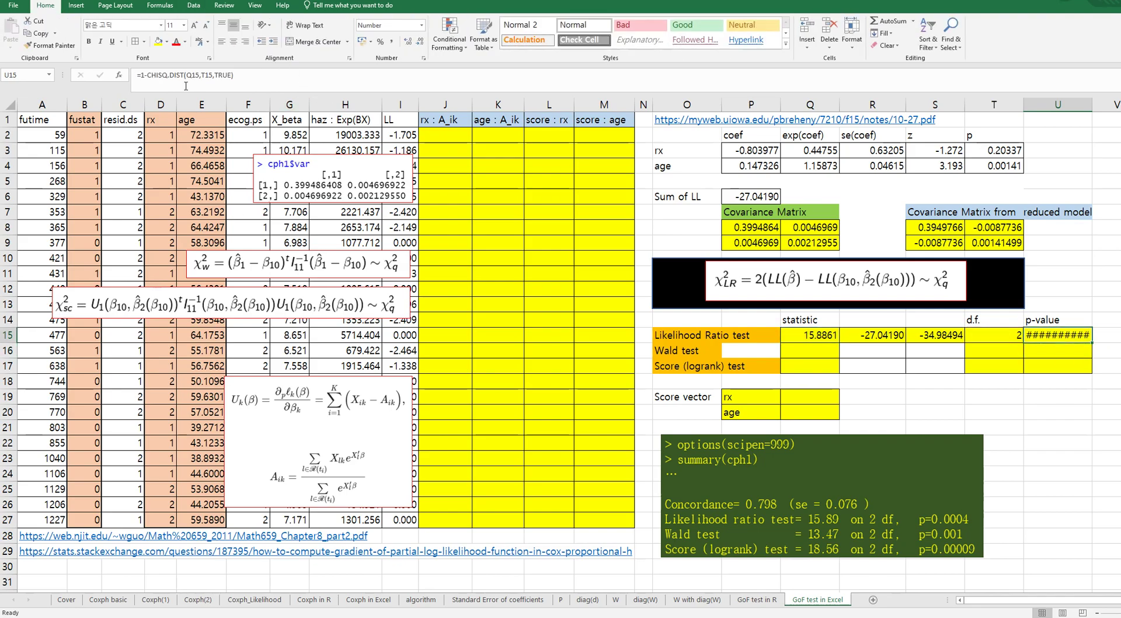
click(422, 42)
click(421, 42)
click(422, 42)
click(421, 42)
click(422, 42)
click(422, 42)
click(423, 42)
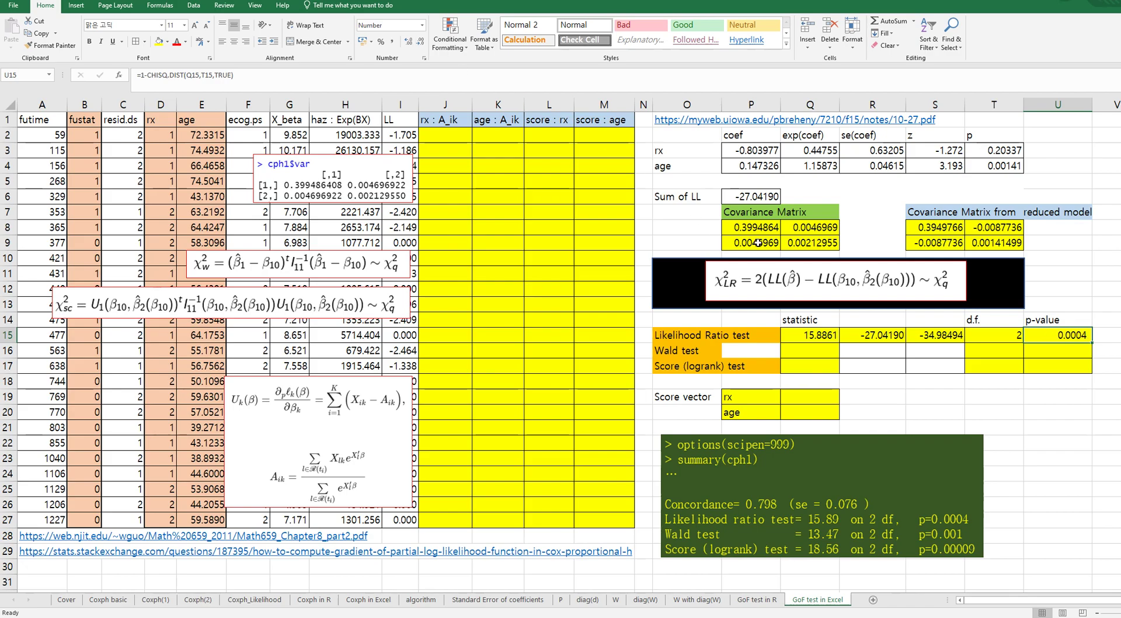
Move the likelihood ratio formula picture back over the data columns and put the Wald formula picture on the black box
click(801, 349)
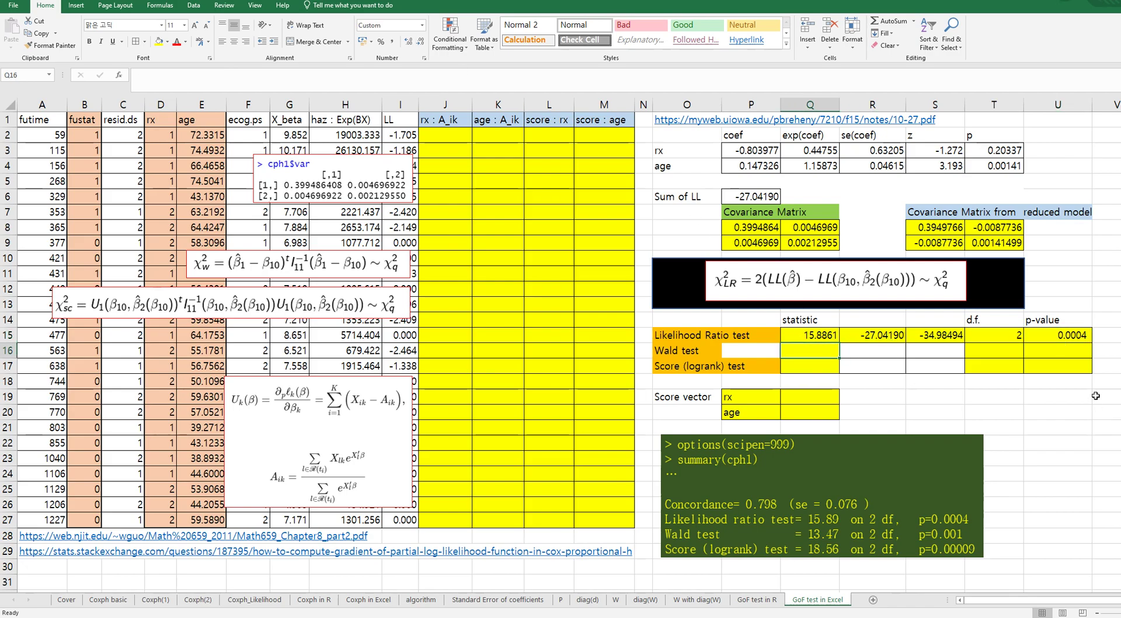
key(Left)
key(Left)
key(Right)
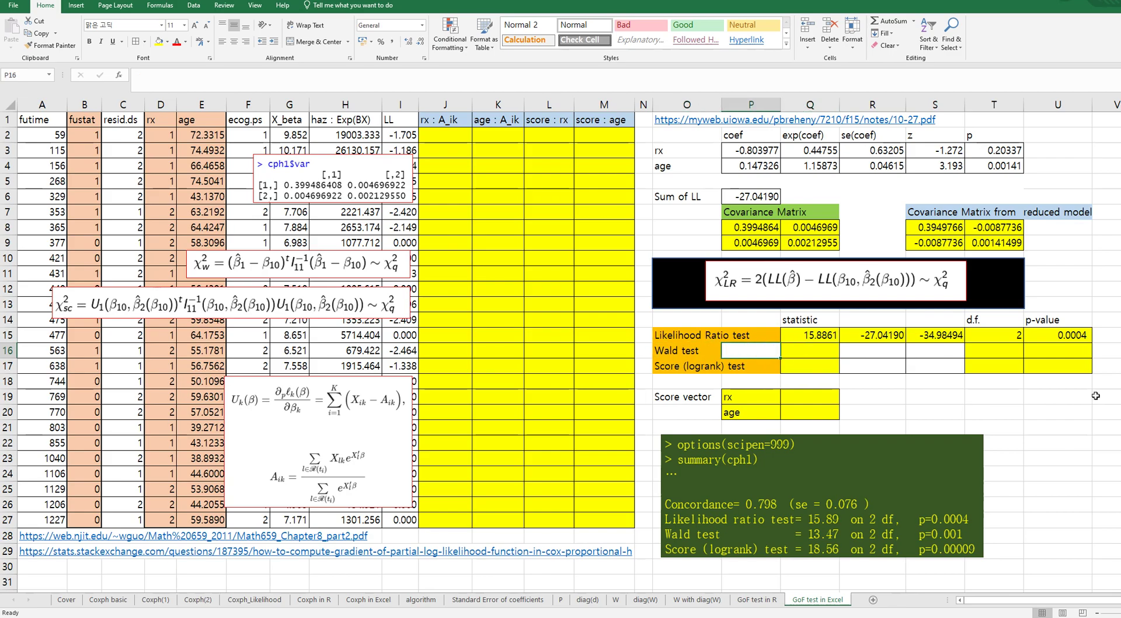
key(Right)
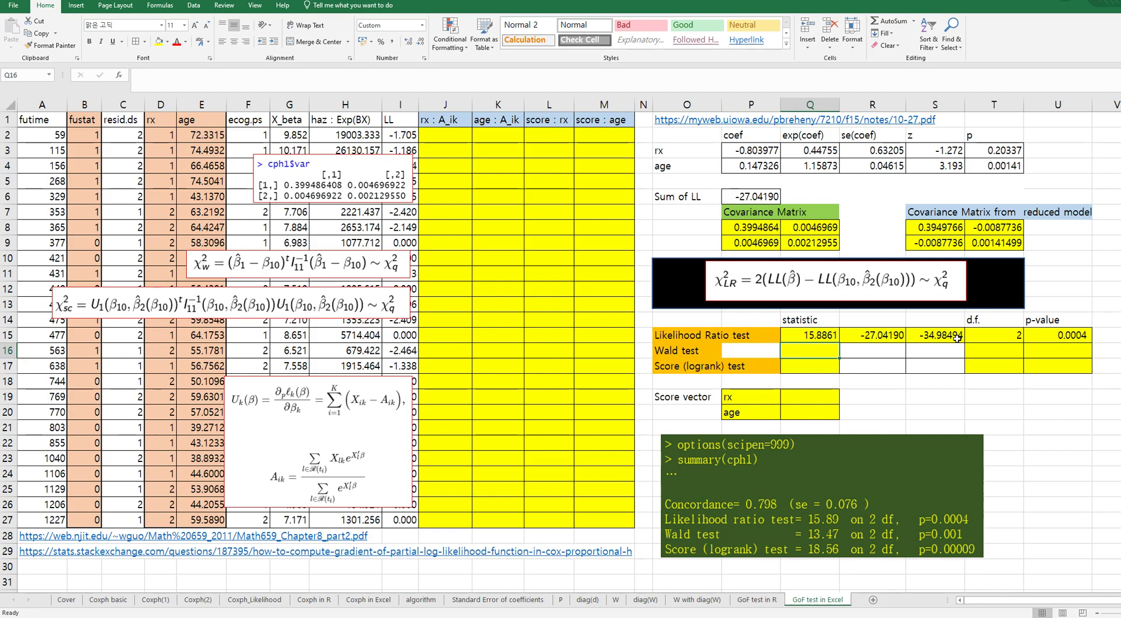
drag(766, 289, 213, 233)
drag(238, 274, 778, 292)
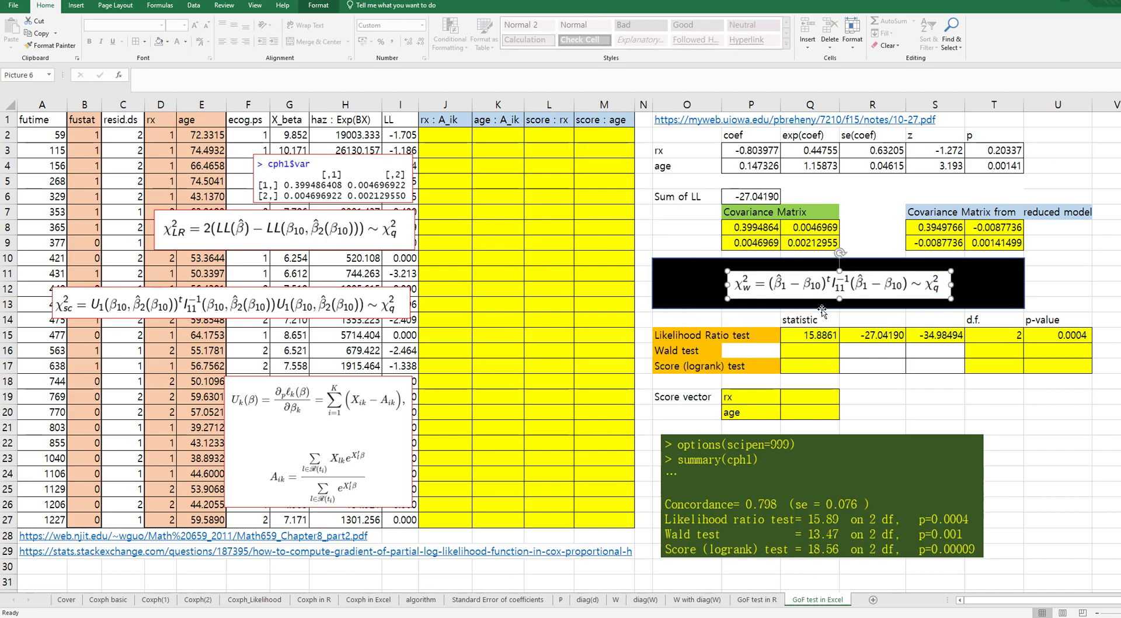
Compute the Wald statistic in Q16 with the array formula =MMULT(MMULT(TRANSPOSE(P3:P4),MINVERSE(P8:Q9)),P3:P4)
click(819, 351)
text(=)
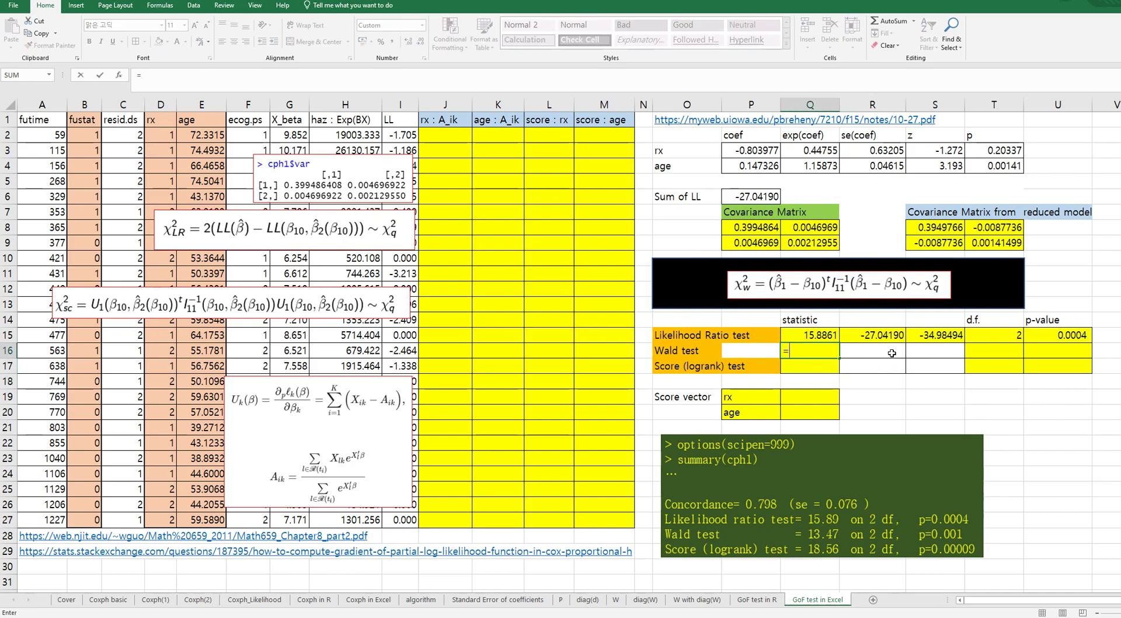
text(mmult(transpose()
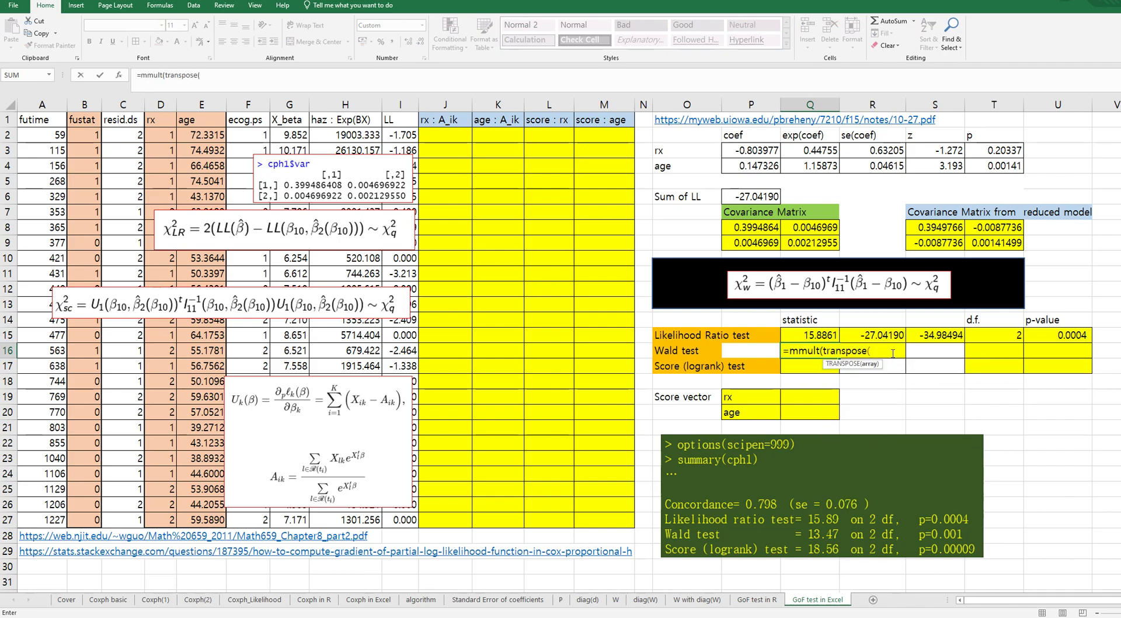
click(762, 153)
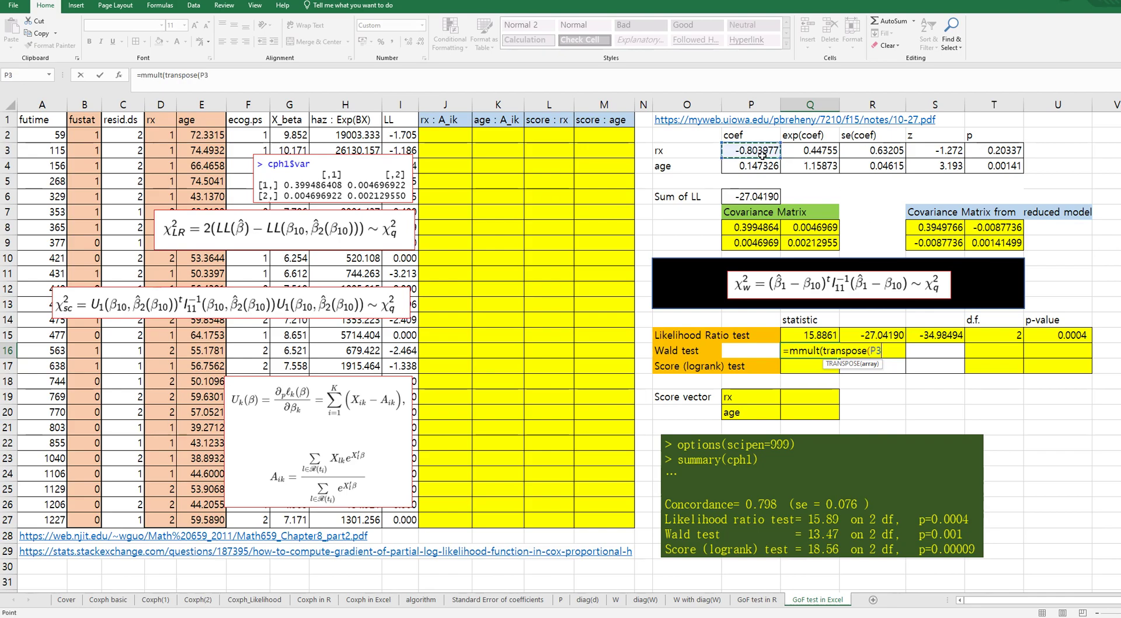
drag(762, 153, 762, 165)
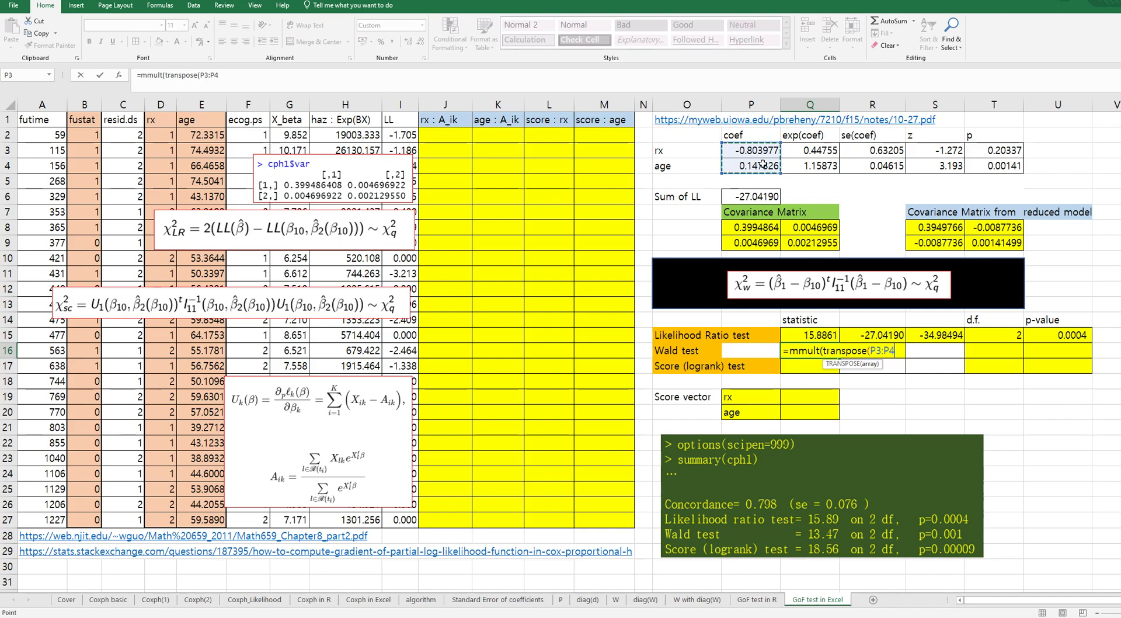
text(),m)
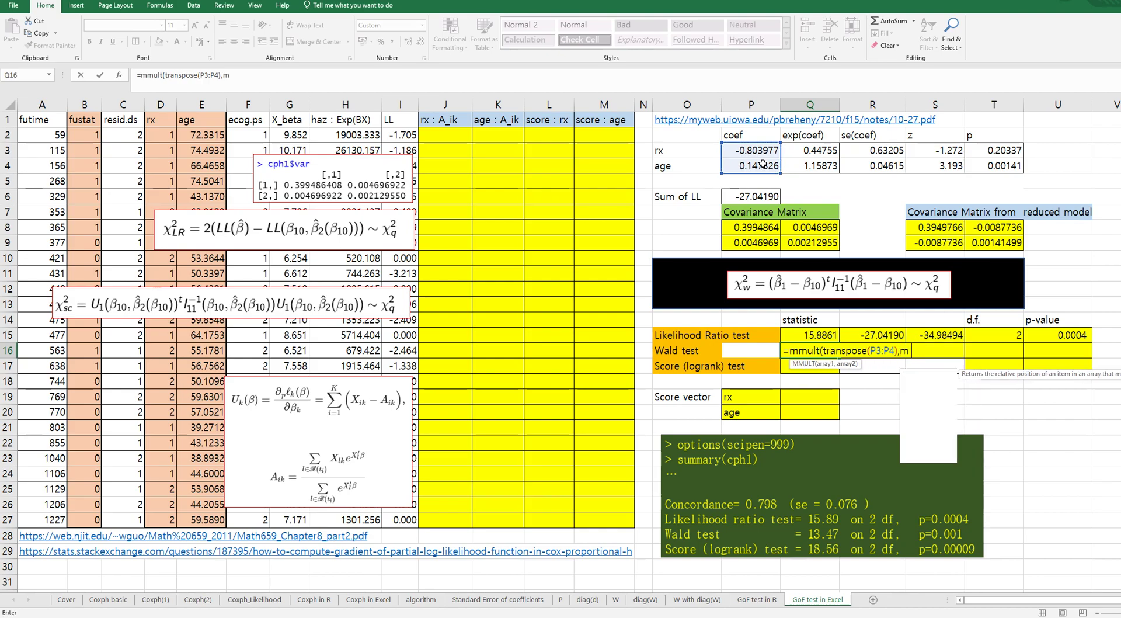
text(inverse()
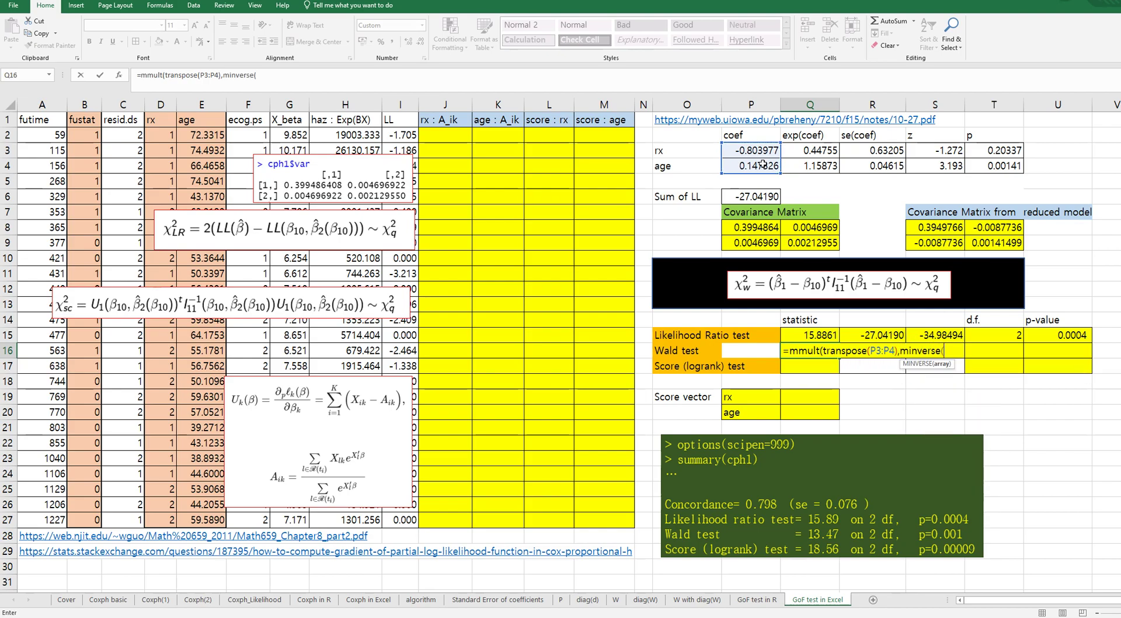
drag(775, 228, 809, 242)
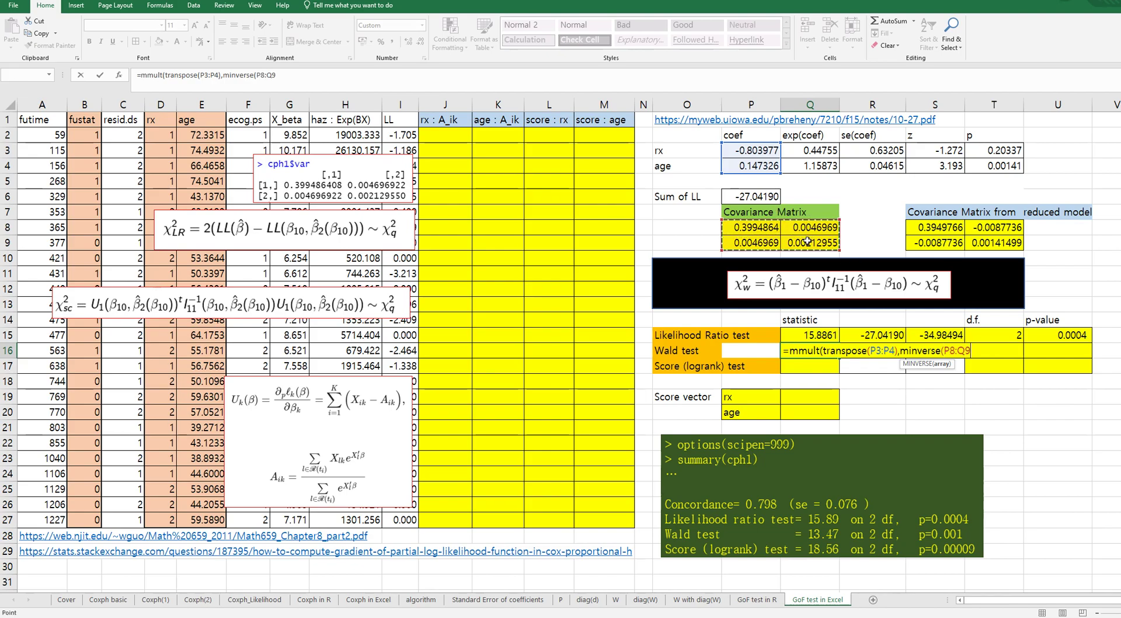
text()))
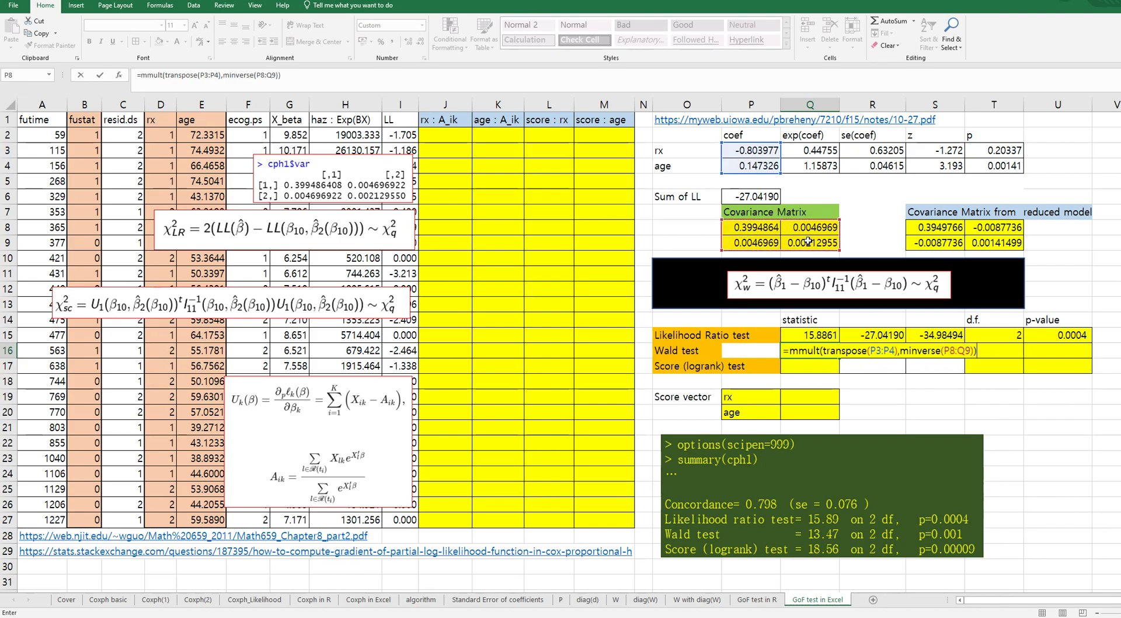
click(142, 75)
text(mmult()
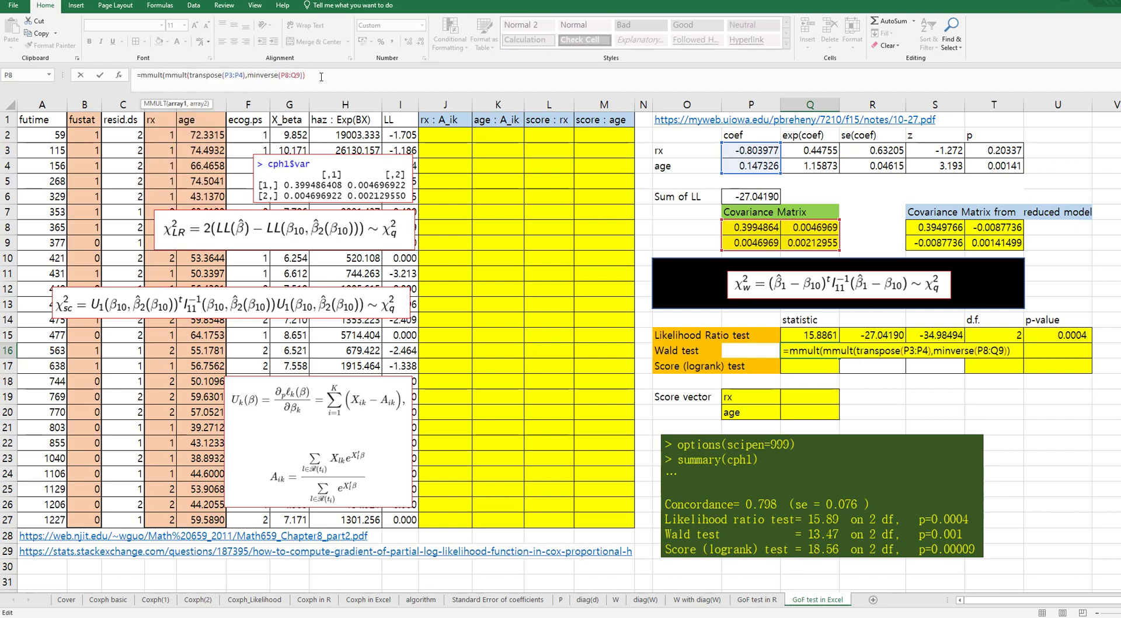
drag(760, 152, 760, 164)
text())
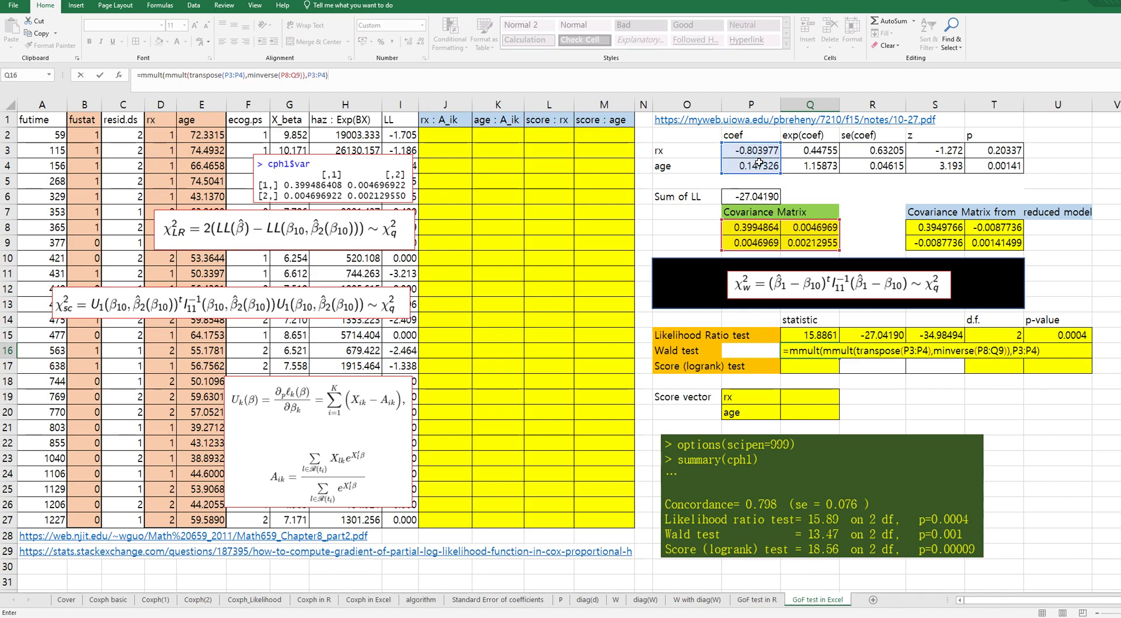
key(ctrl+shift+Return)
Enter 2 as the degrees of freedom of the Wald test in T16
key(Right)
key(Right)
key(Right)
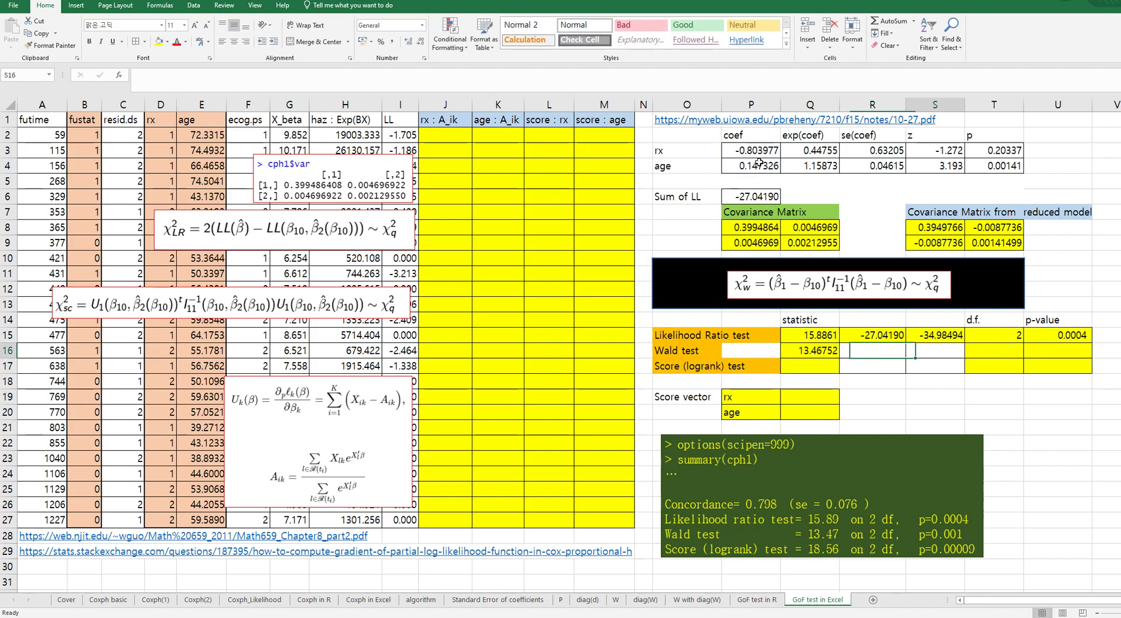
text(2)
key(Return)
Copy the p-value formula from U15 to U16 for the Wald test
key(Up)
key(Up)
key(Right)
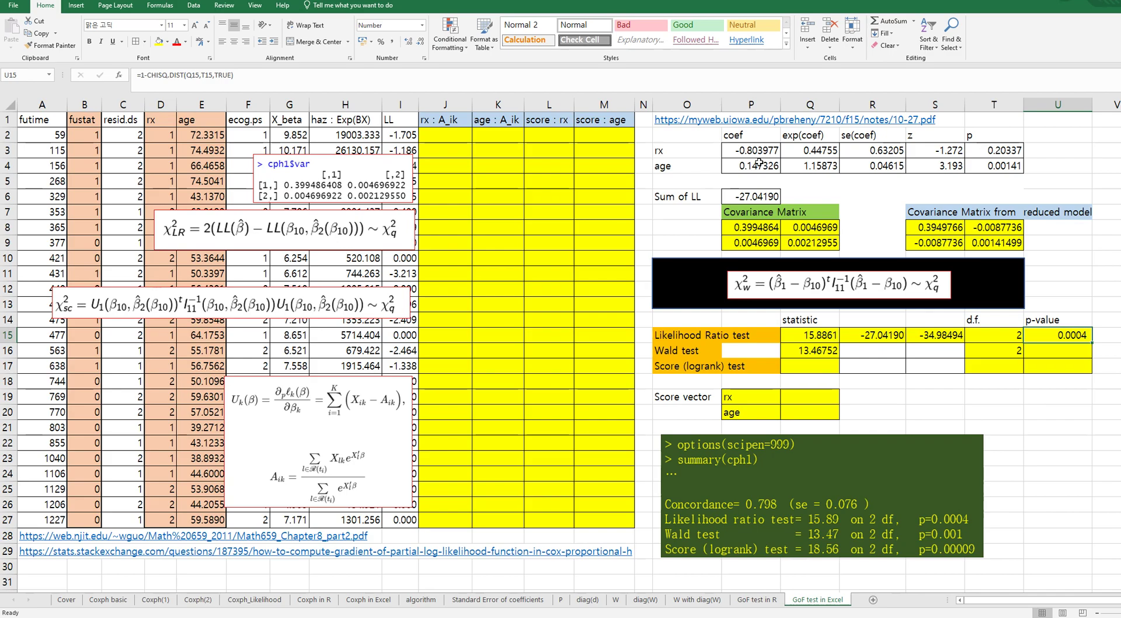
key(ctrl+c)
key(Down)
key(ctrl+v)
key(Escape)
key(Down)
key(Up)
key(Down)
key(Left)
key(Left)
key(Left)
key(Left)
key(Left)
key(Left)
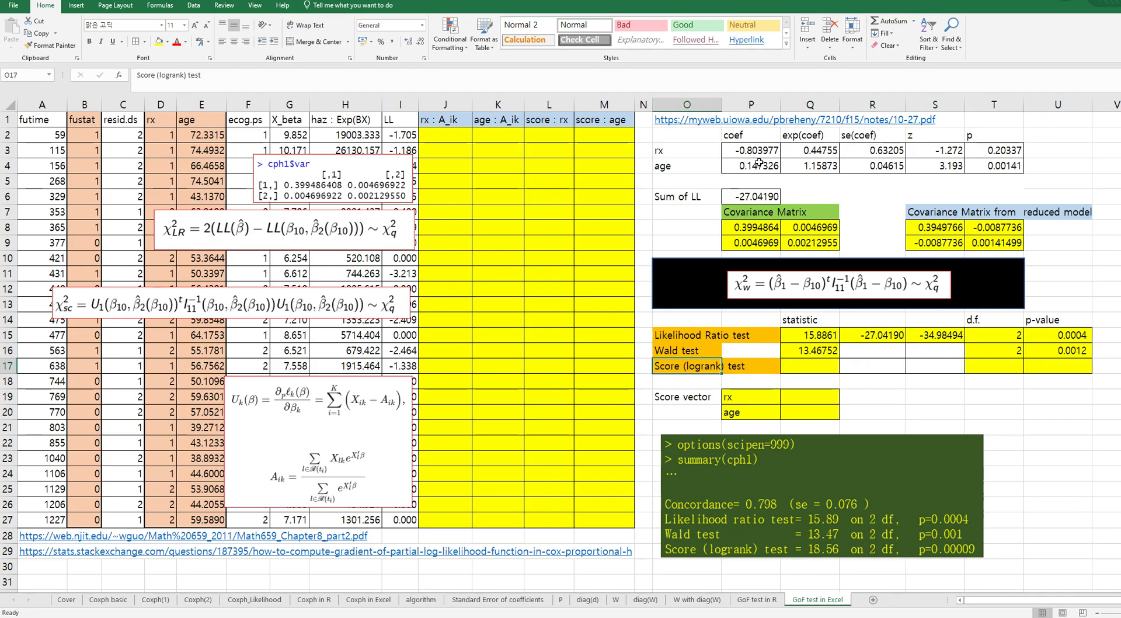
key(Right)
key(Right)
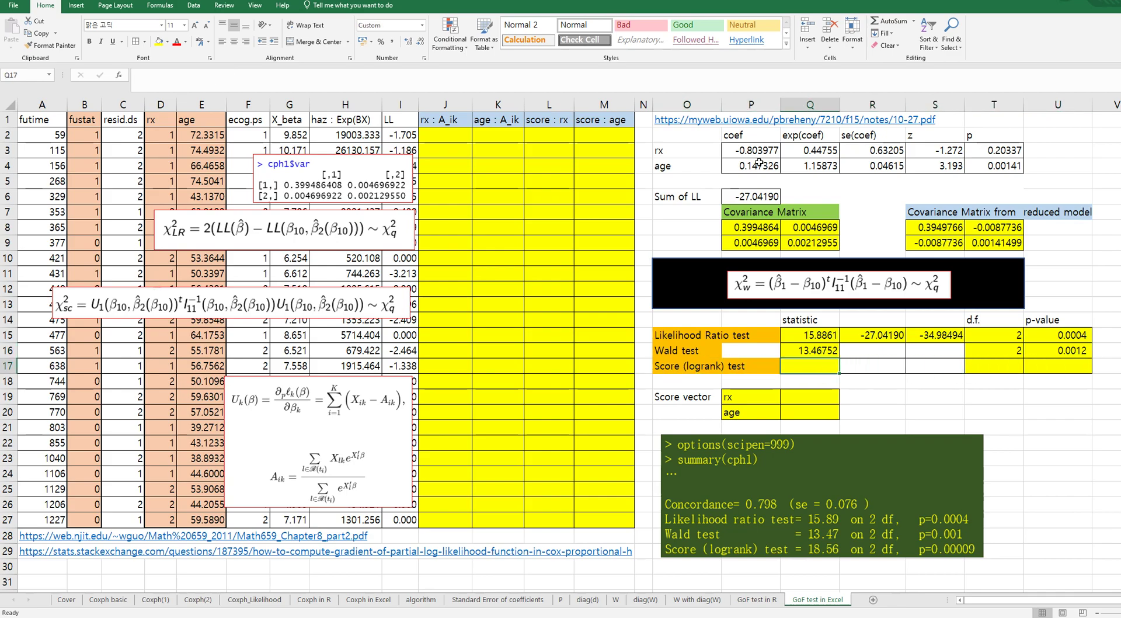
key(Down)
key(Down)
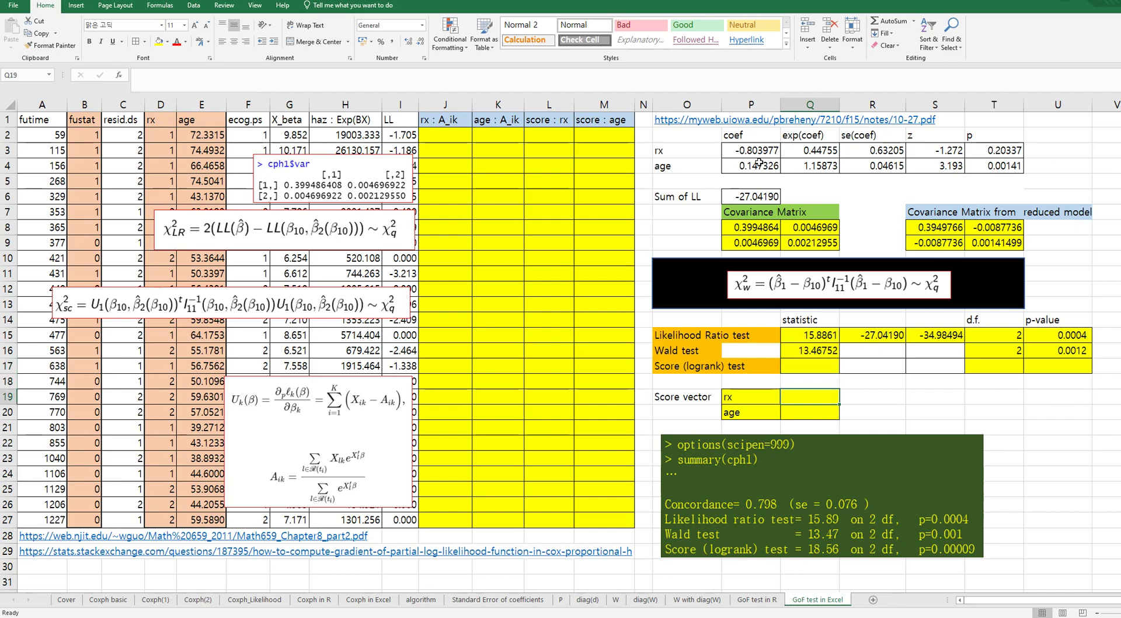
Move the Wald formula picture back over the data columns, put the score formula picture on the black box and shift the U_k/A_ik picture up slightly
key(Left)
key(Left)
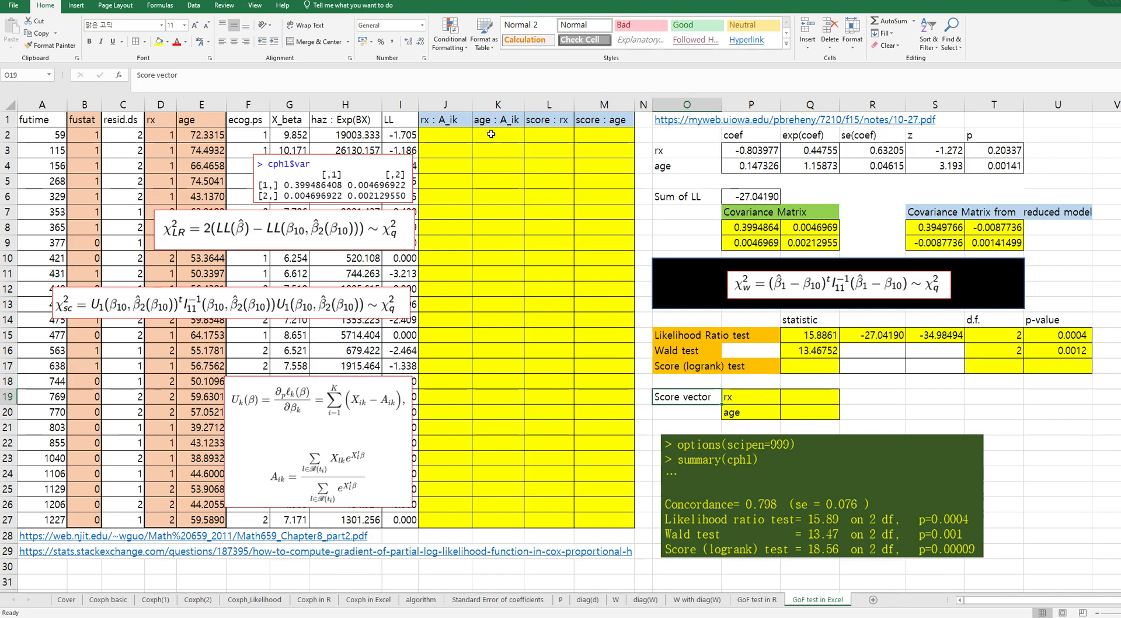
drag(341, 426, 332, 387)
drag(758, 286, 852, 290)
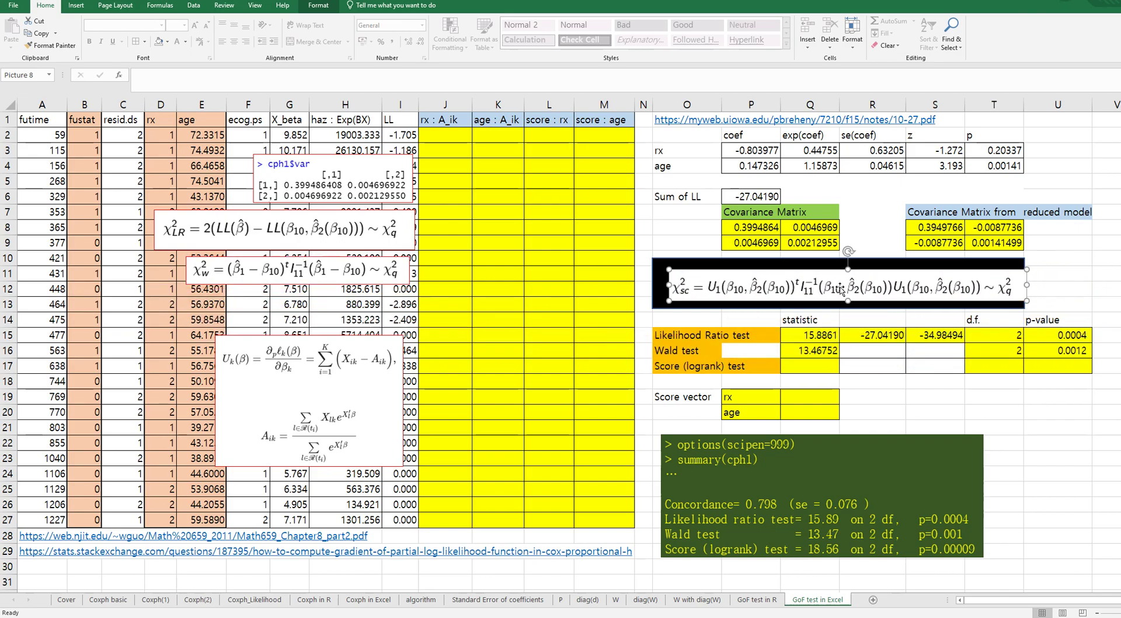
click(557, 397)
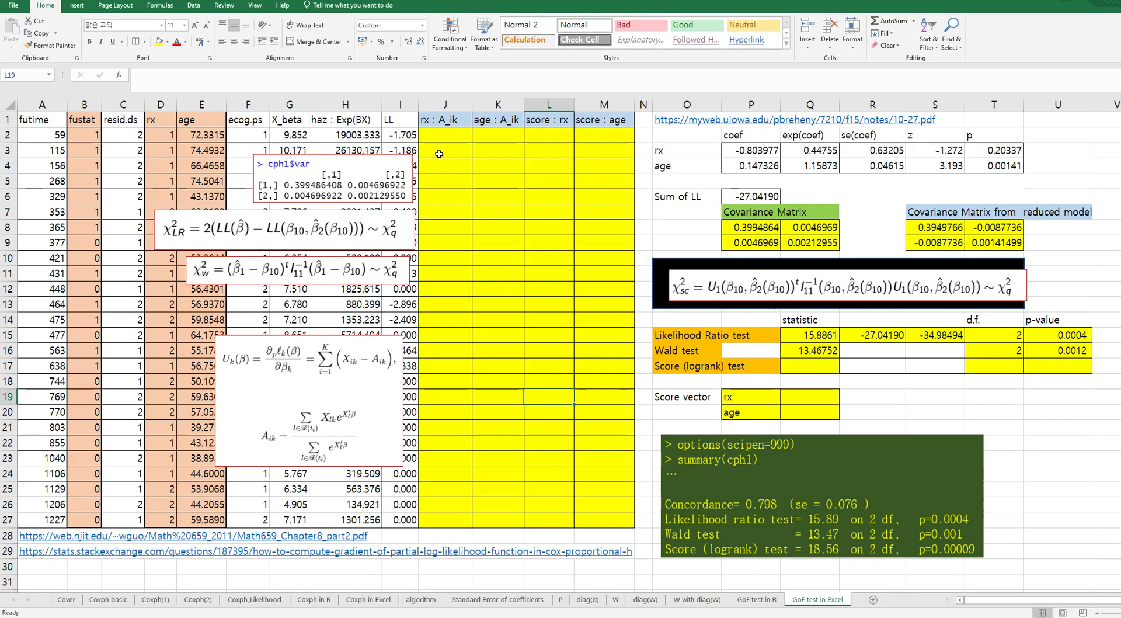
Compute the rx A_ik value in J2 with the formula =SUM(D2:$D$27)/COUNT(D2:$D$27)
click(444, 136)
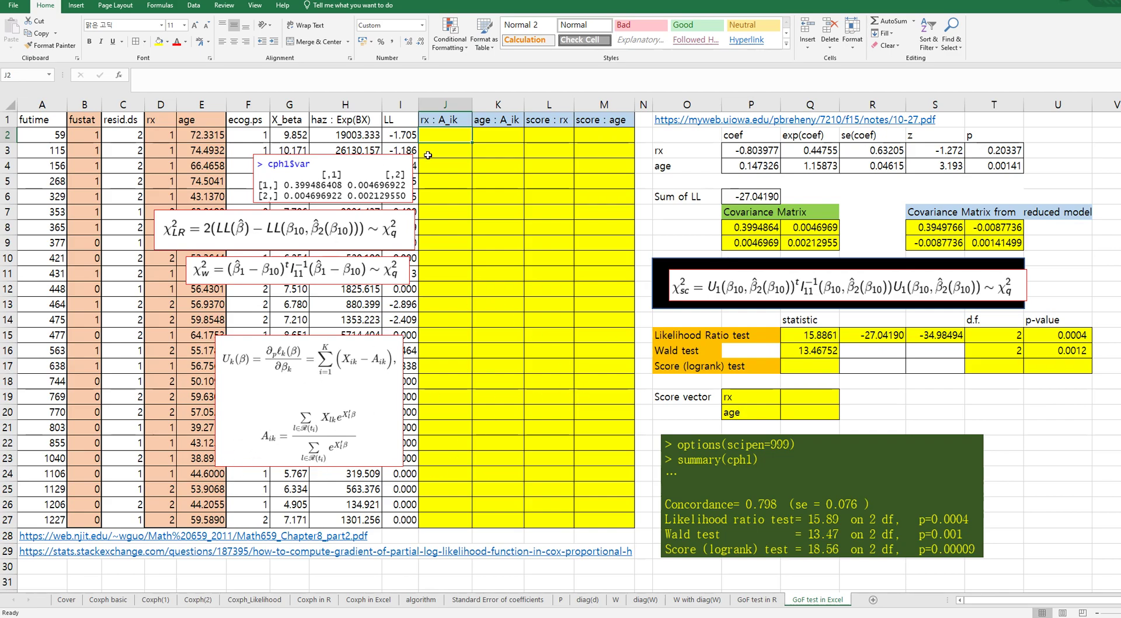
text(=)
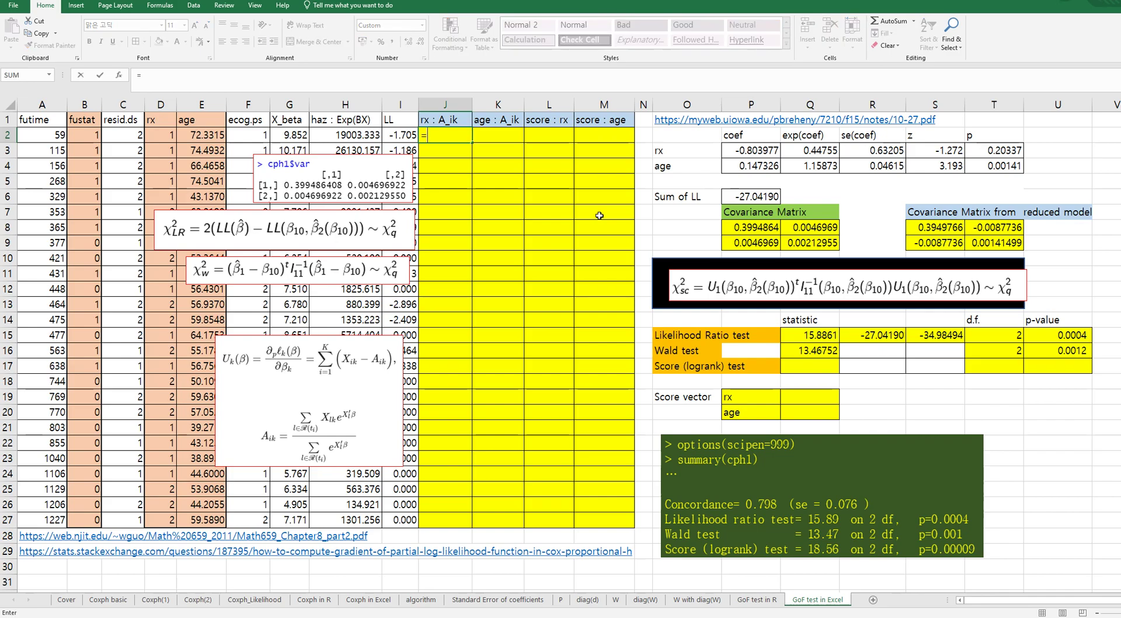
text(sum()
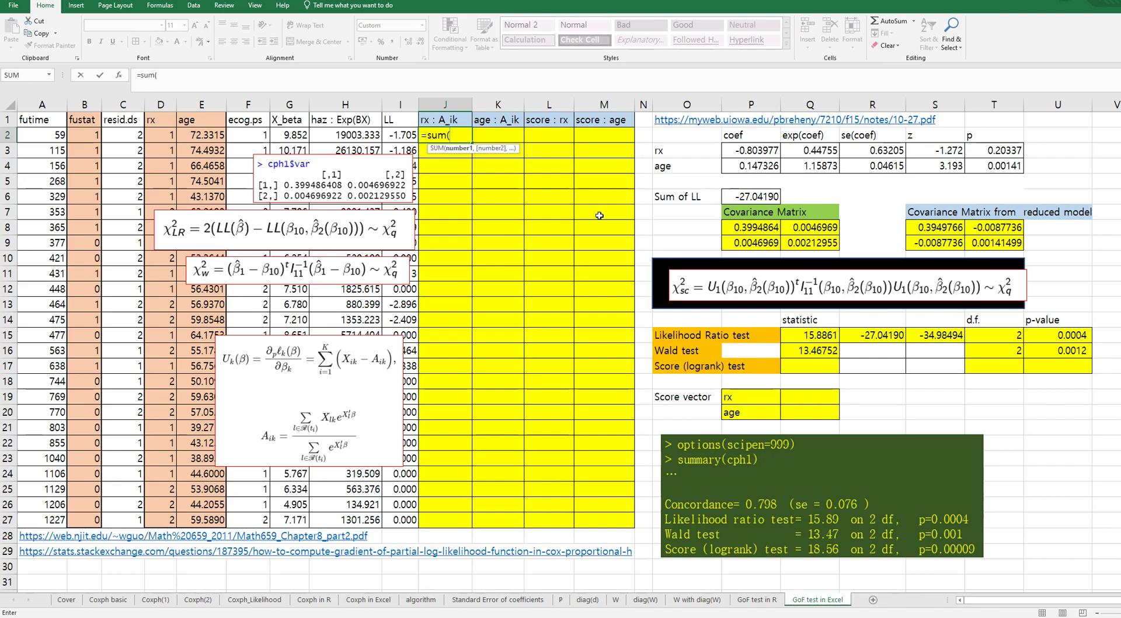
key(Left)
key(Left)
key(Left)
key(Left)
key(Left)
key(Left)
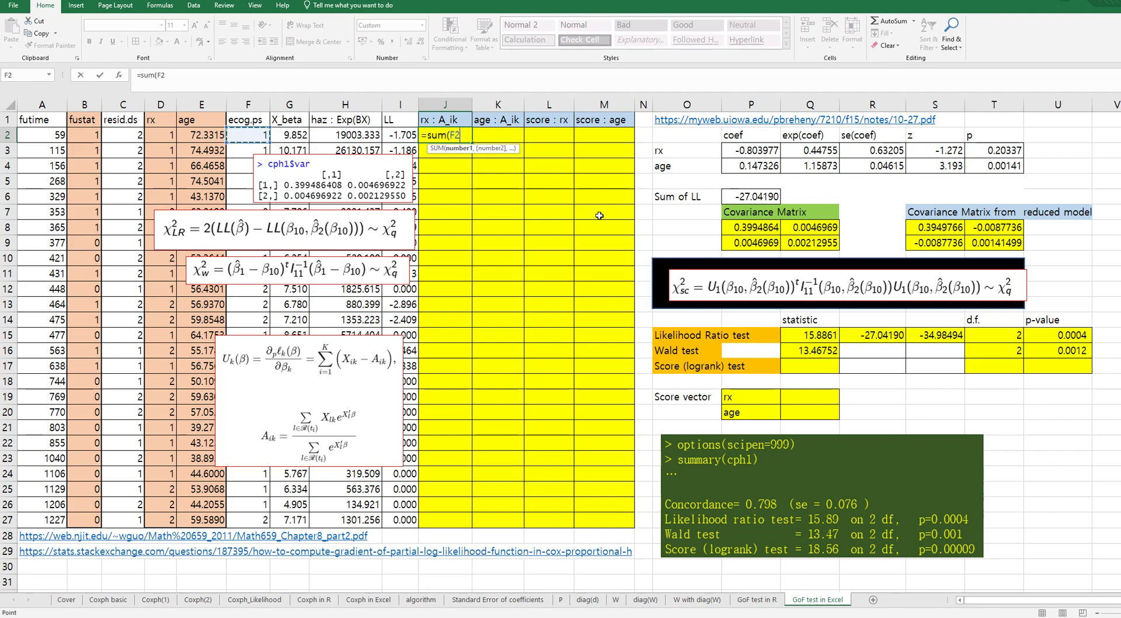
key(End)
key(shift+Down)
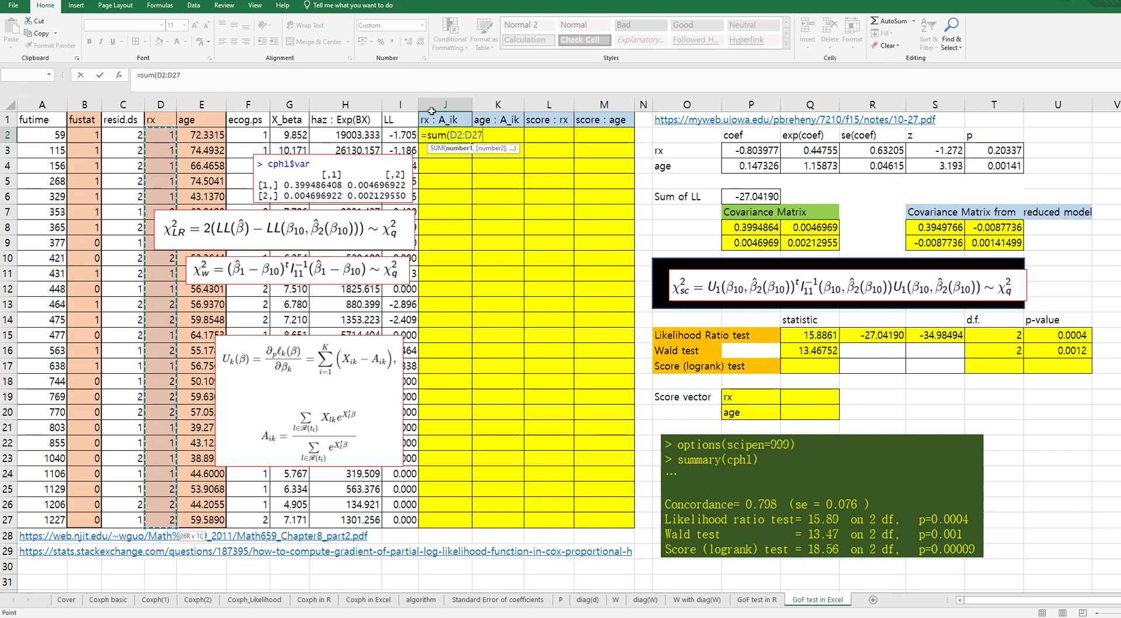
click(180, 81)
key(F4)
text()/cou)
text(()
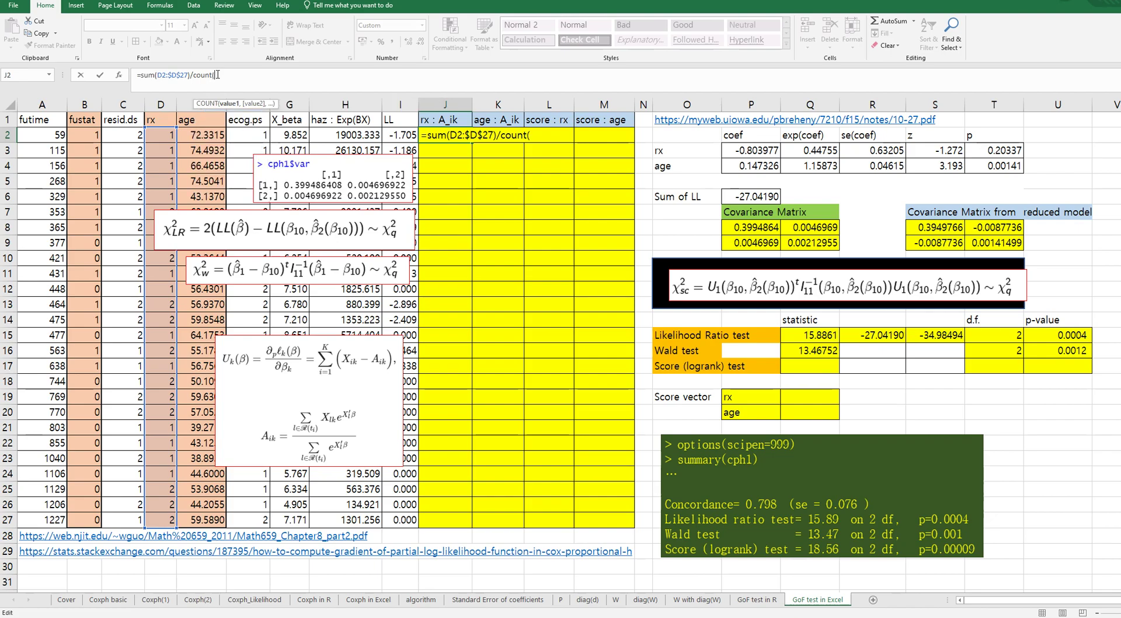
drag(158, 135, 166, 520)
click(298, 92)
key(F4)
click(285, 73)
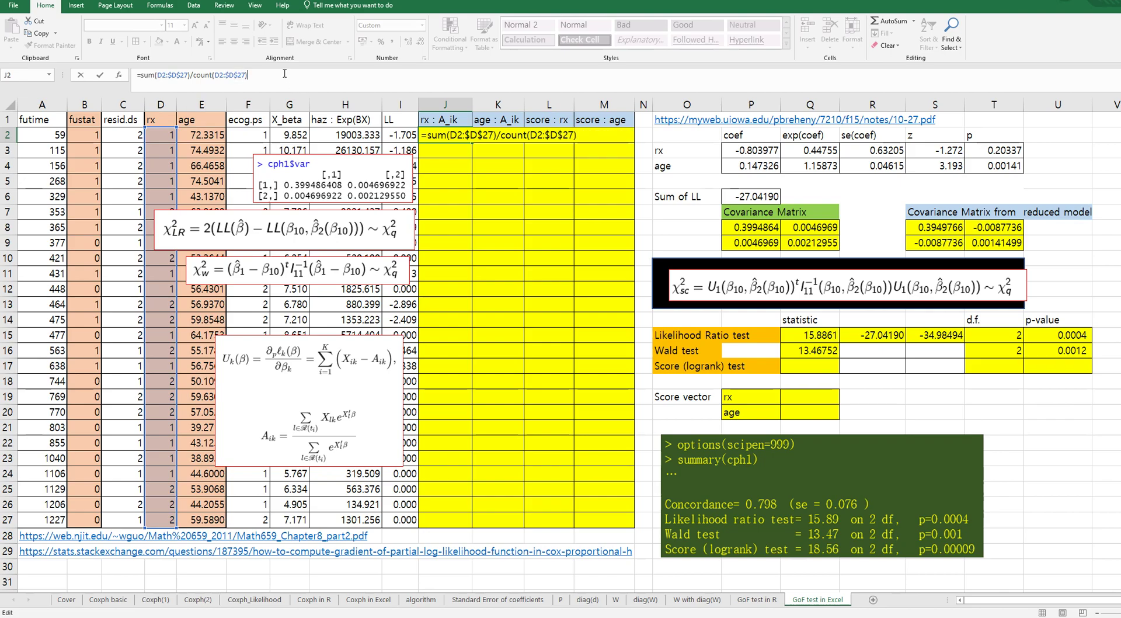
key(Return)
Copy the rx A_ik formula from J2 down through J27
key(Up)
key(ctrl+c)
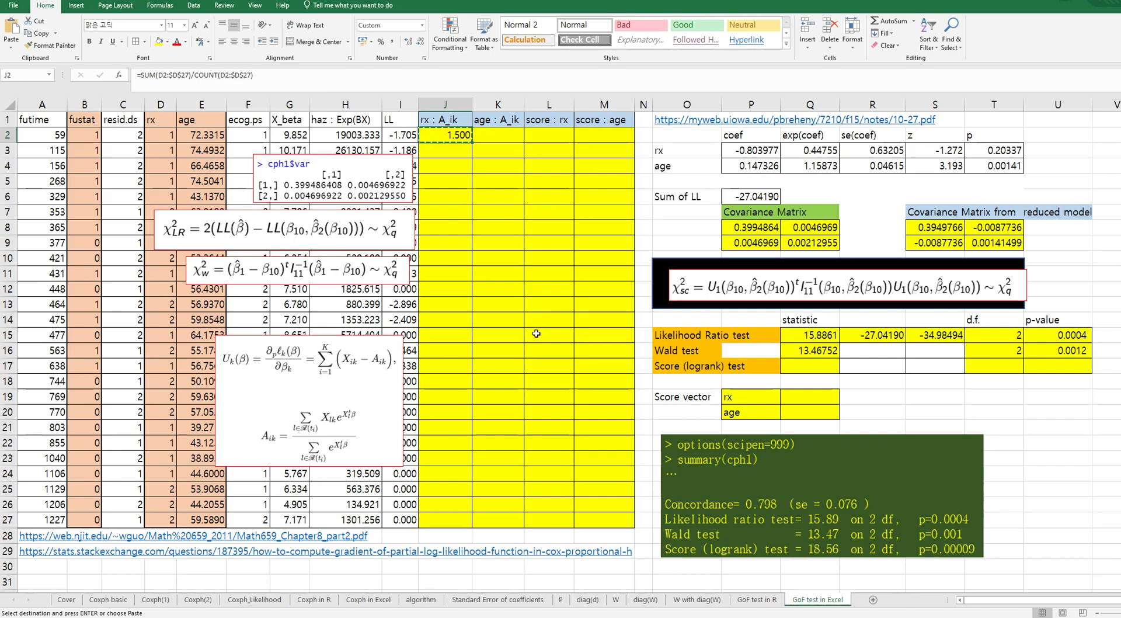
shift+click(456, 520)
key(ctrl+v)
key(Escape)
Compute the age A_ik value in K2 with the formula =SUM(E2:$E$27)/COUNT(E2:$E$27)
key(Right)
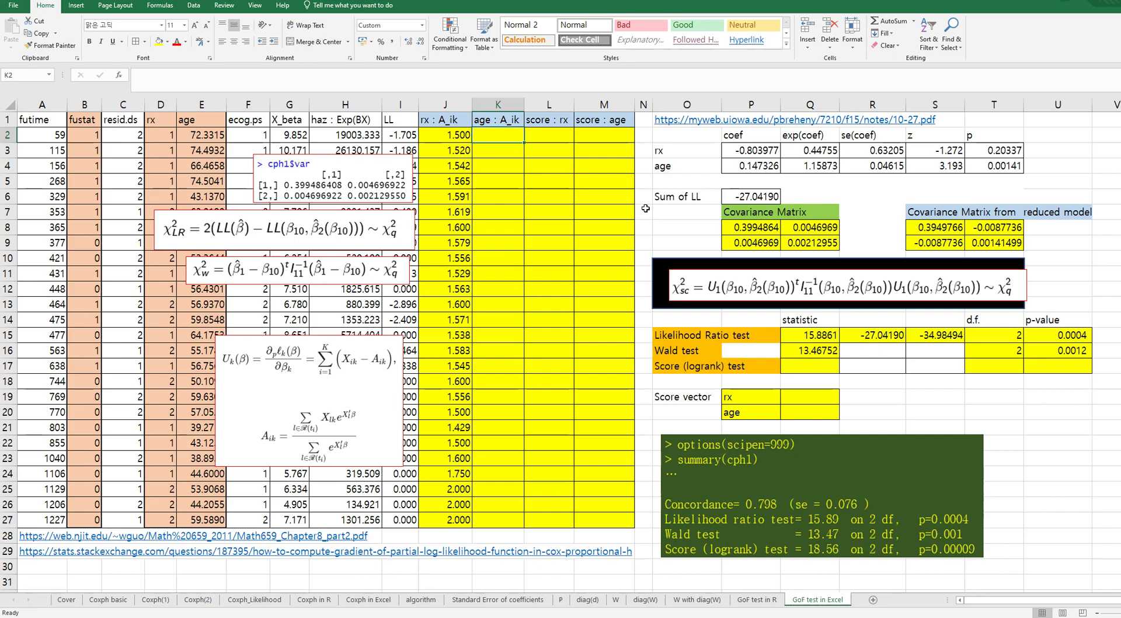
text(=sum()
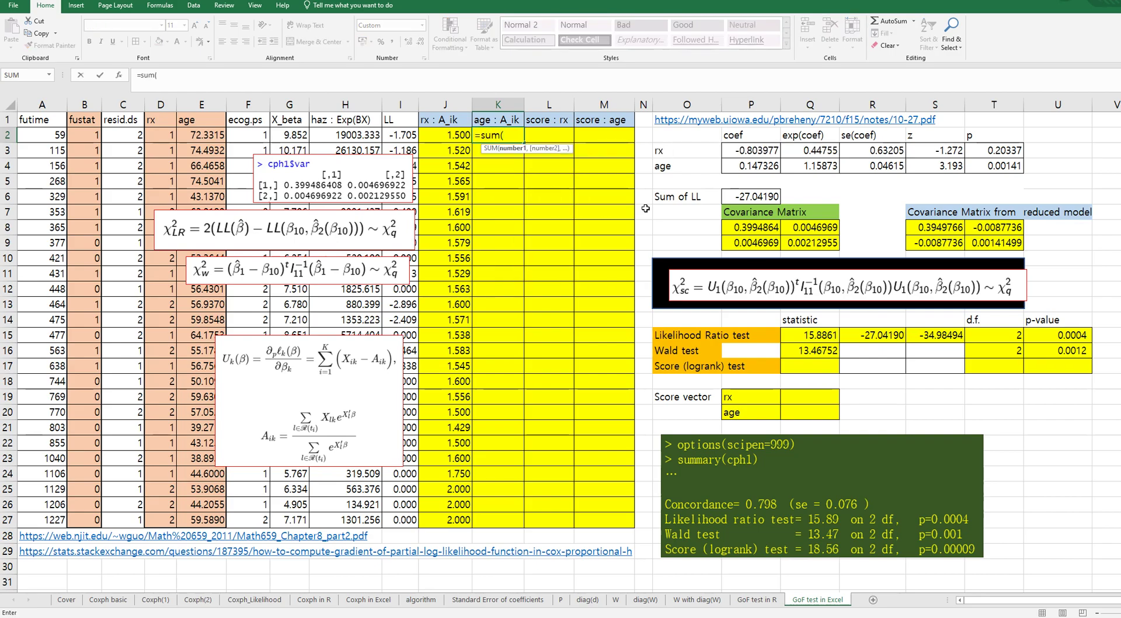
click(213, 136)
drag(206, 534, 206, 523)
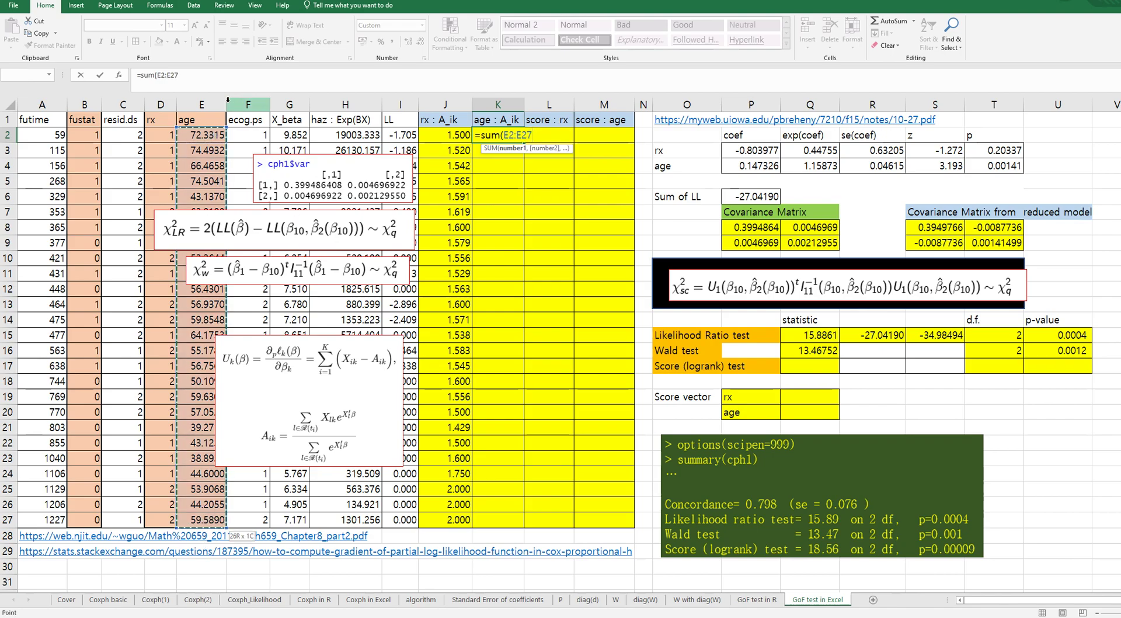
click(180, 74)
key(F4)
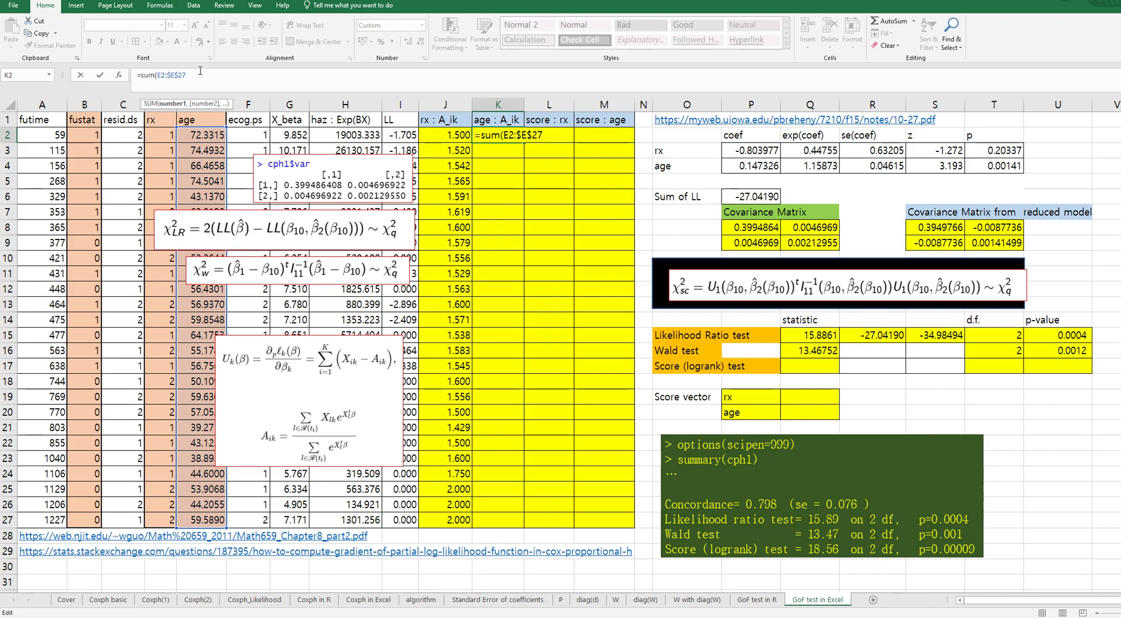
text()/count()
drag(203, 133, 204, 520)
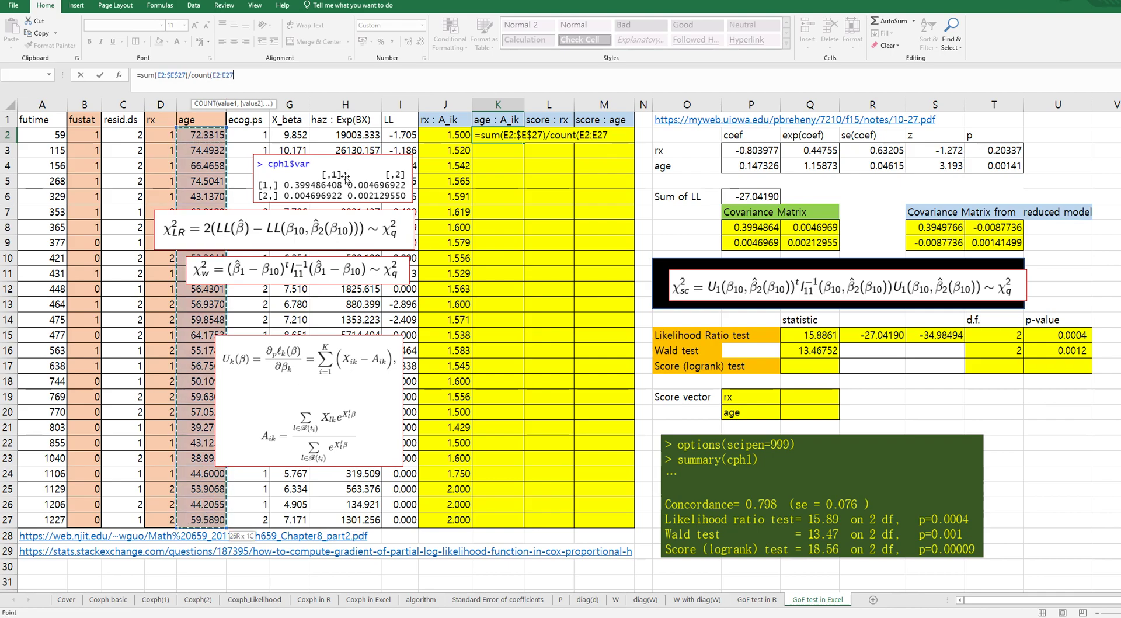
key(F2)
key(F4)
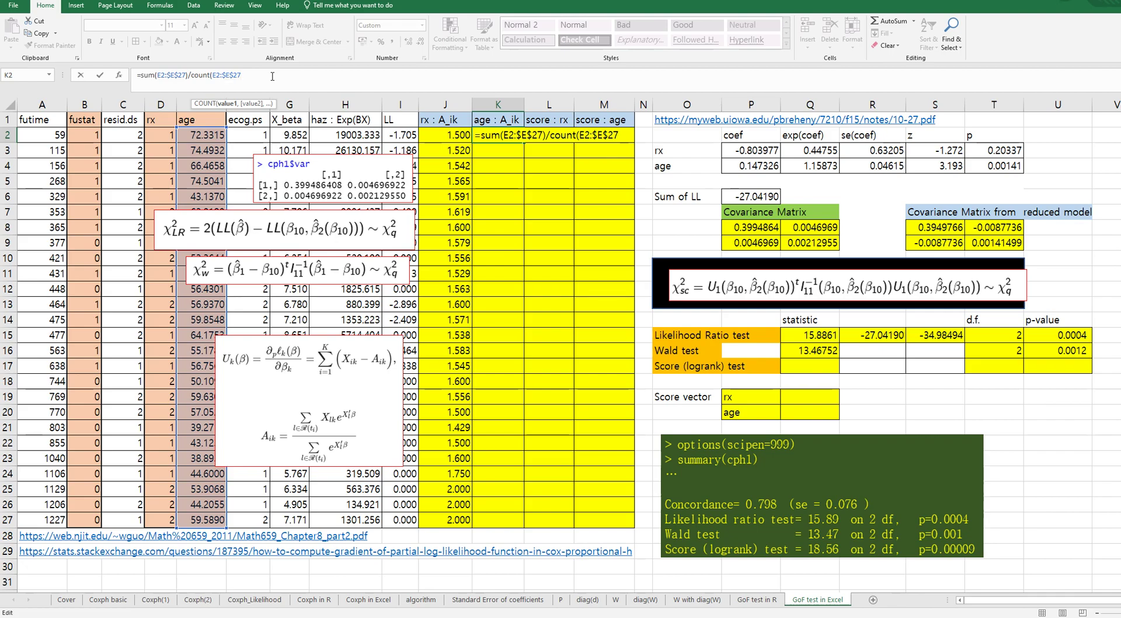
key(Return)
Copy the age A_ik formula from K2 down through K27
key(Up)
key(ctrl+c)
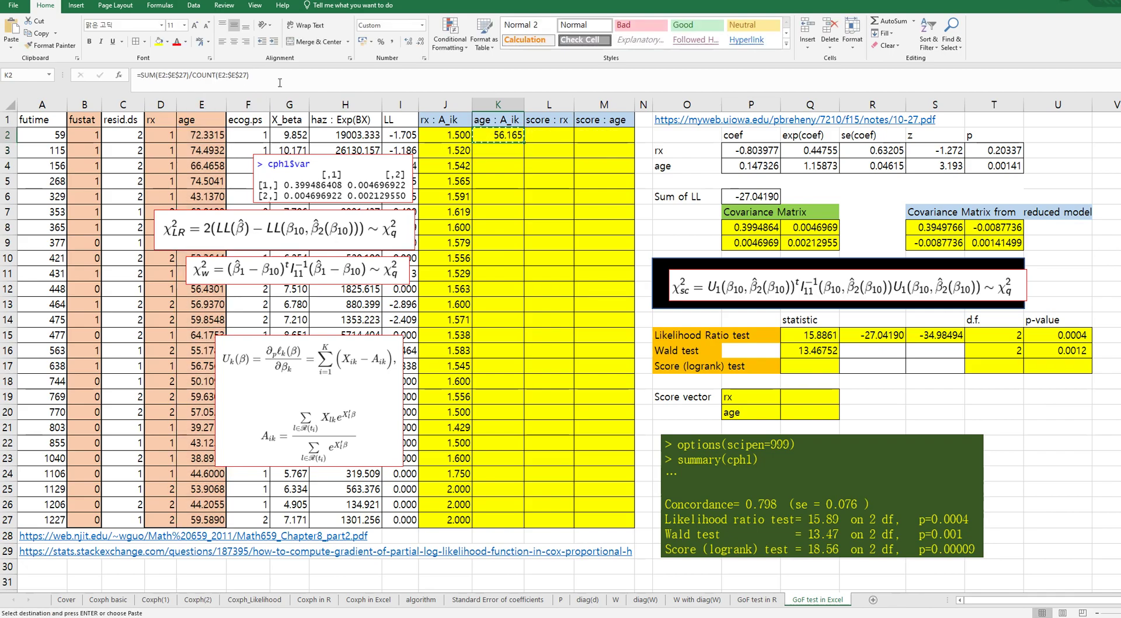
shift+click(512, 517)
key(Return)
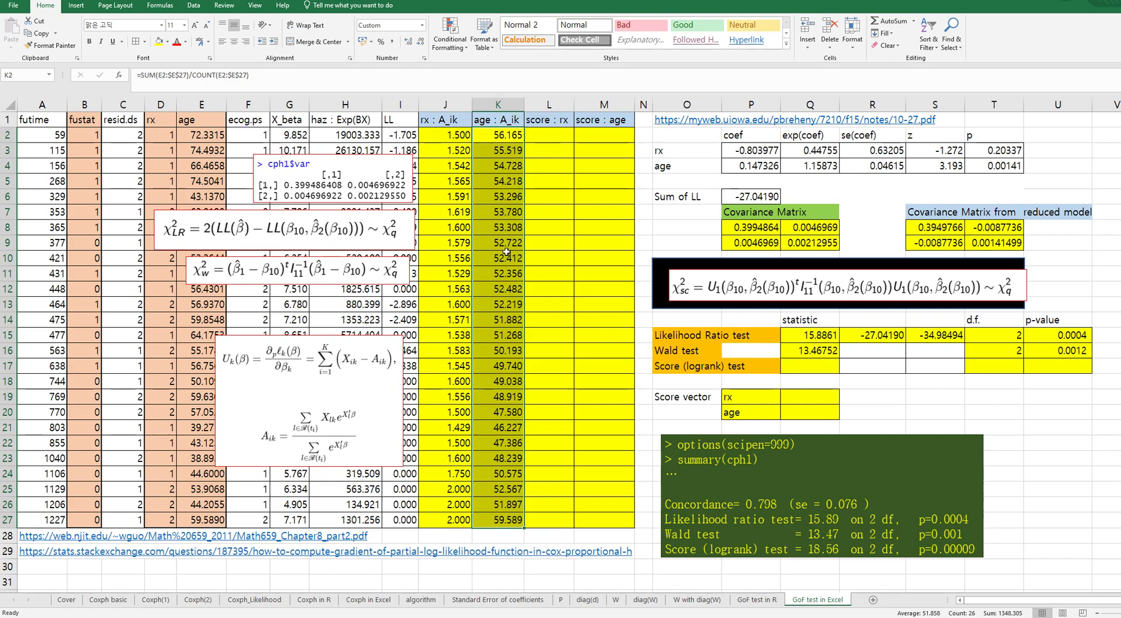
Compute the first rx score in L2 with the formula =D2-J2
click(545, 139)
text(=)
key(Left)
key(Left)
key(Left)
key(Left)
key(Left)
key(Left)
key(Left)
key(Left)
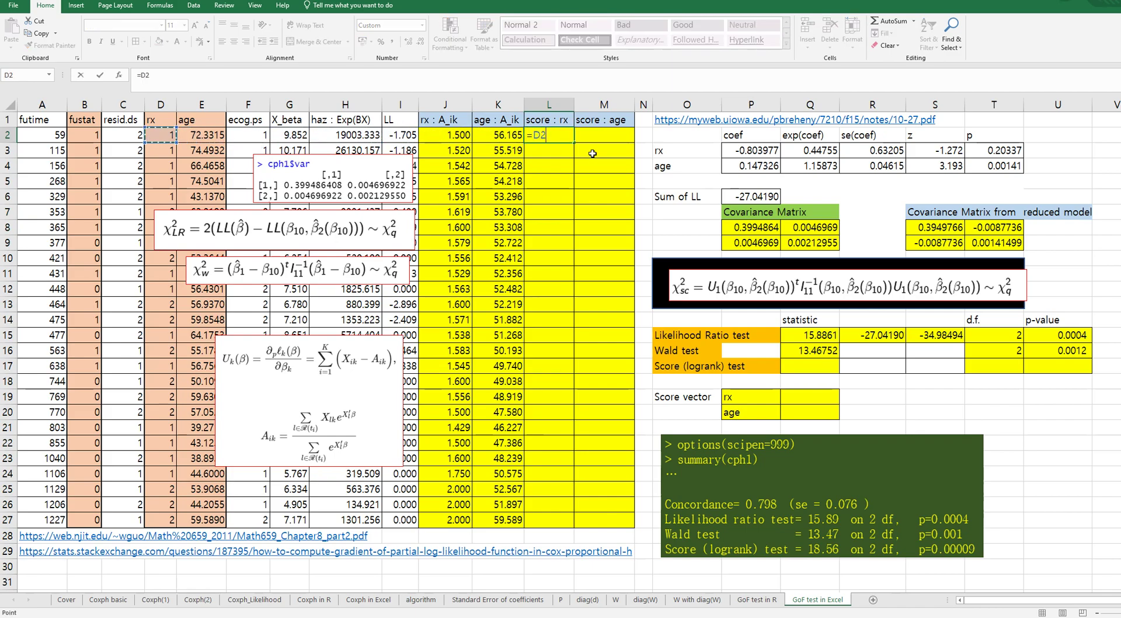
text(-)
key(Left)
key(Left)
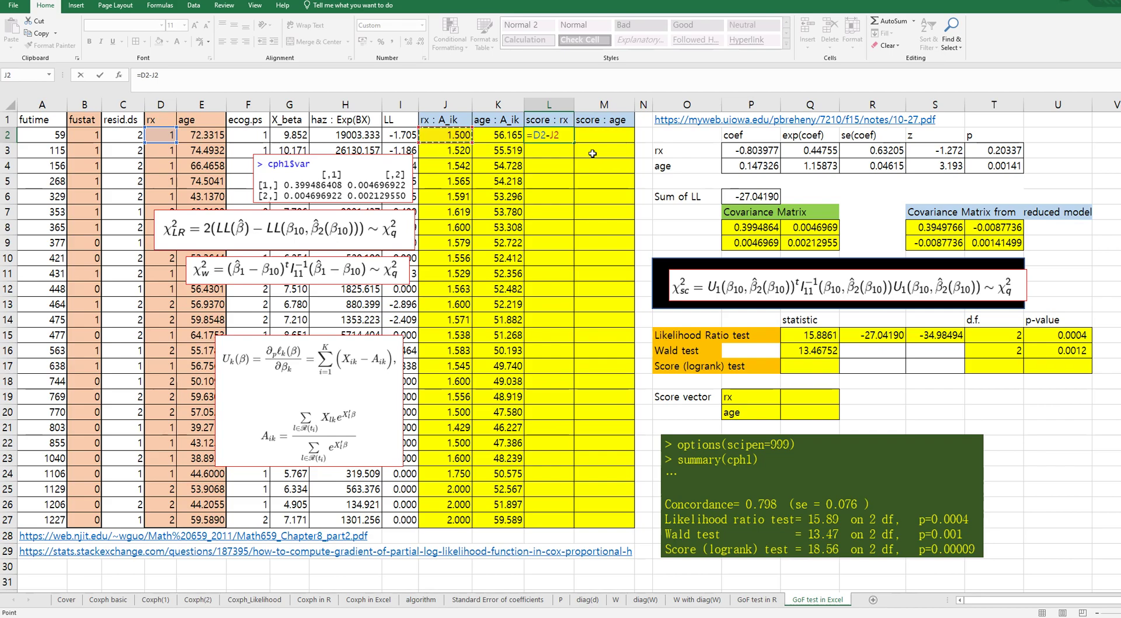
key(Return)
Compute the first age score in M2 with the formula =E2-K2
key(Up)
key(Right)
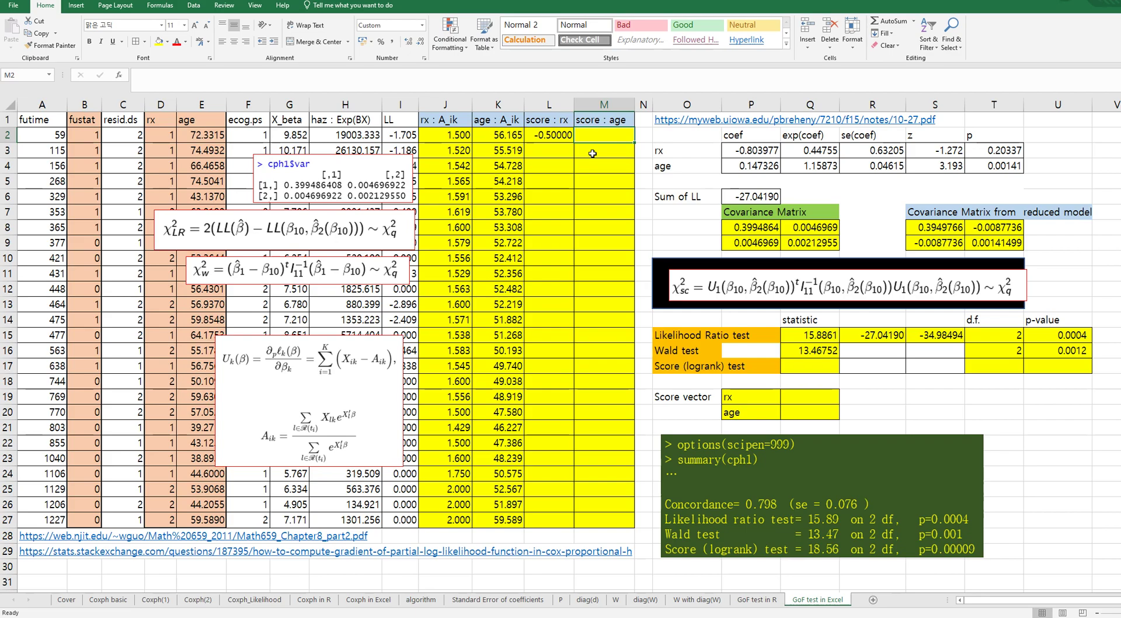
text(=)
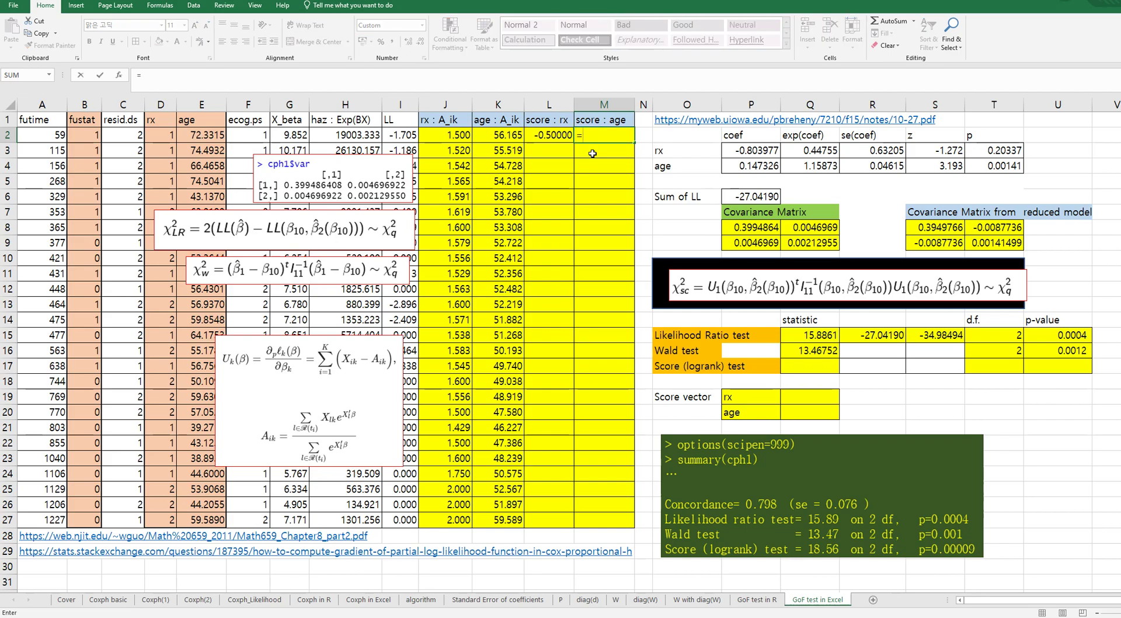
key(Left)
key(Left)
key(Left)
key(Left)
key(Left)
key(Left)
key(Left)
key(Left)
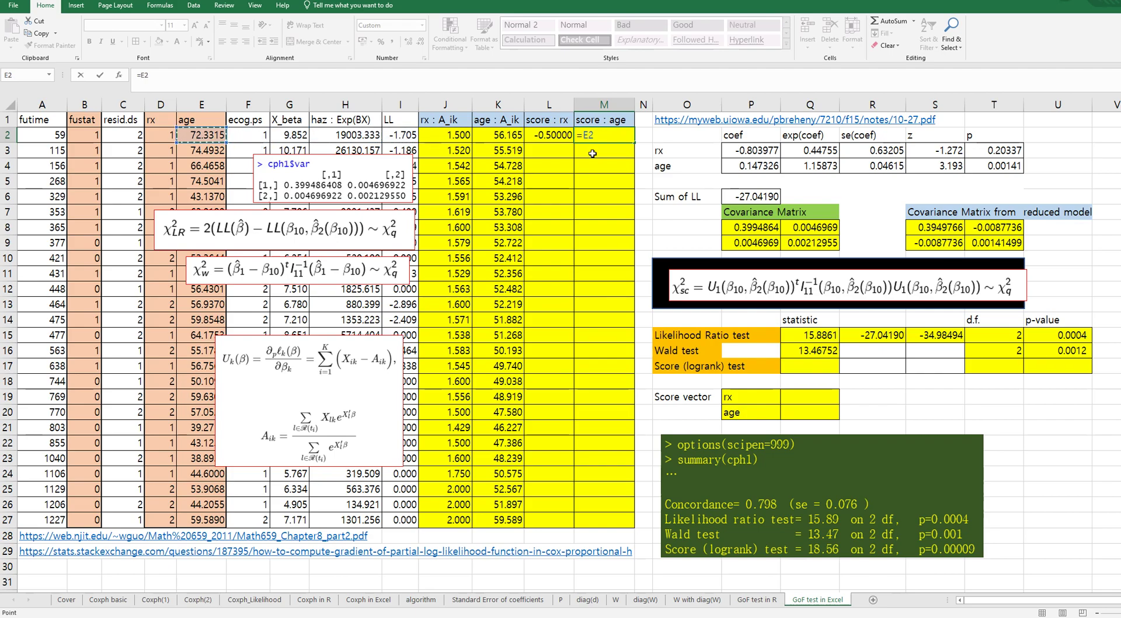
text(-)
key(Left)
key(Left)
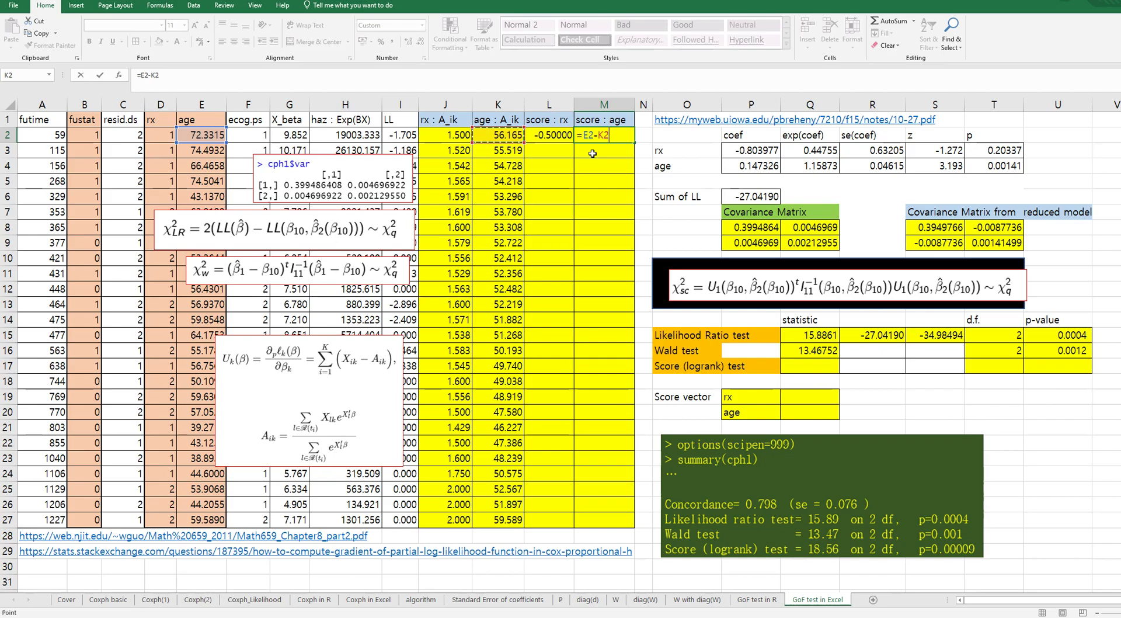
key(Return)
Copy the rx and age score formulas from L2:M2 down through row 27
key(Up)
key(Left)
key(shift+Right)
key(ctrl+c)
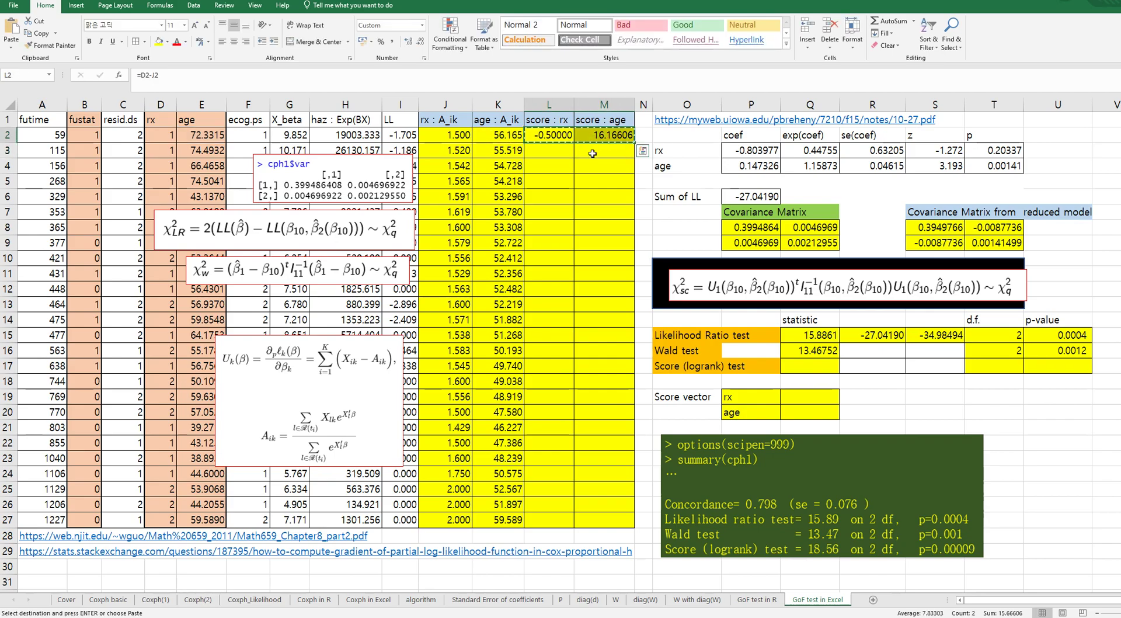
shift+click(617, 519)
key(ctrl+v)
key(Escape)
click(599, 397)
Compute the rx element of the score vector in Q19 with the formula =SUMIF(B2:B27,1,L2:L27)
click(789, 399)
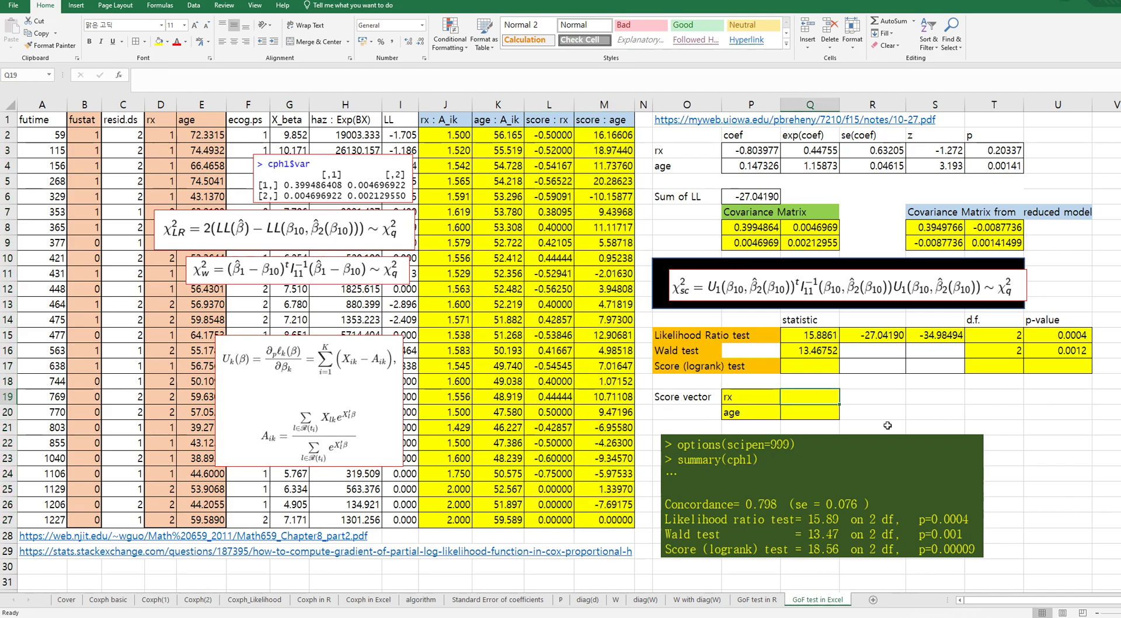
text(=sumif()
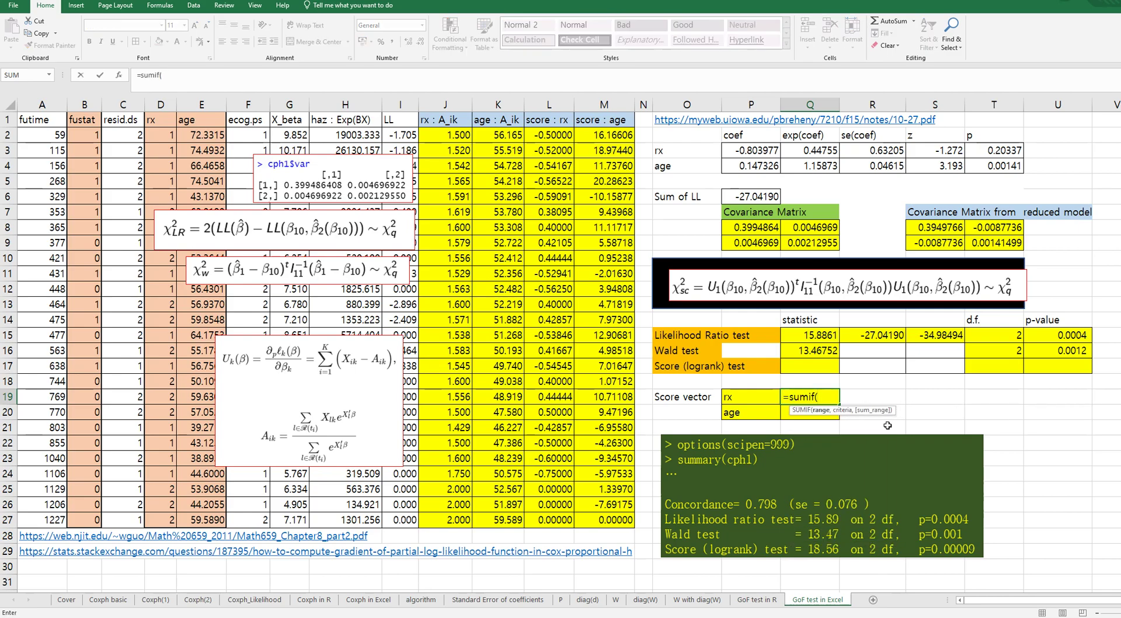
click(97, 136)
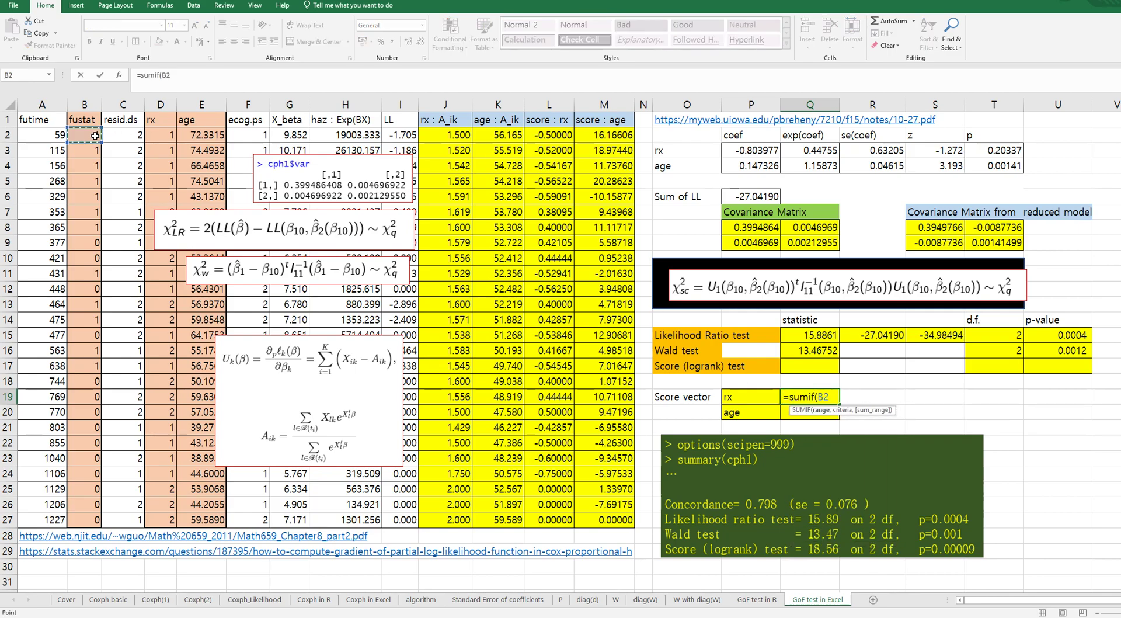
shift+click(92, 518)
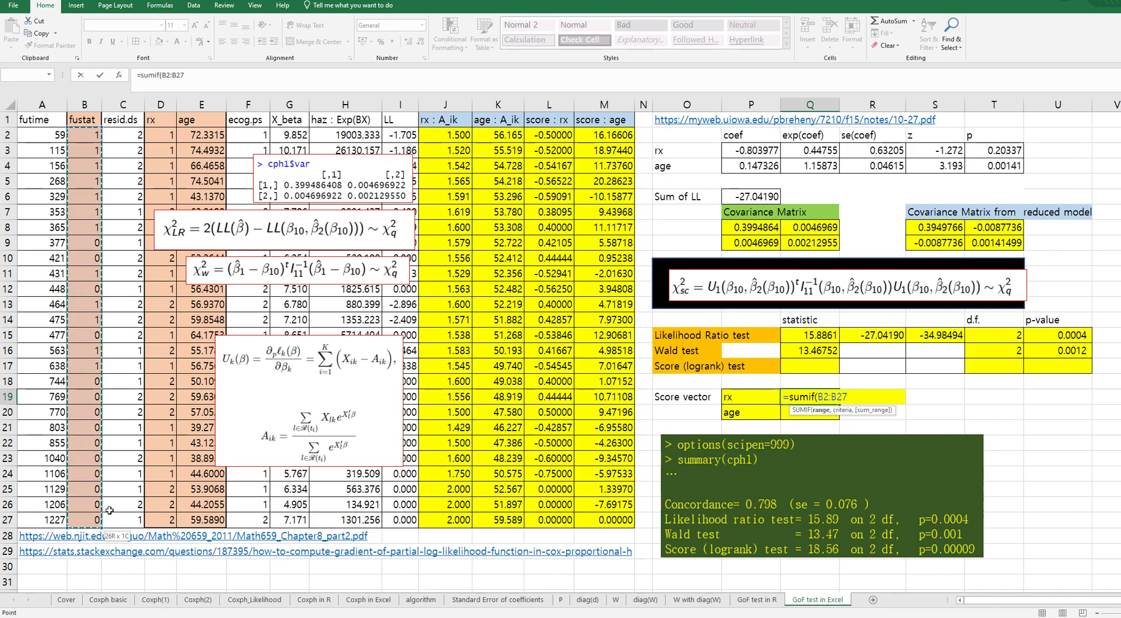
text(,1,)
click(554, 141)
shift+click(551, 517)
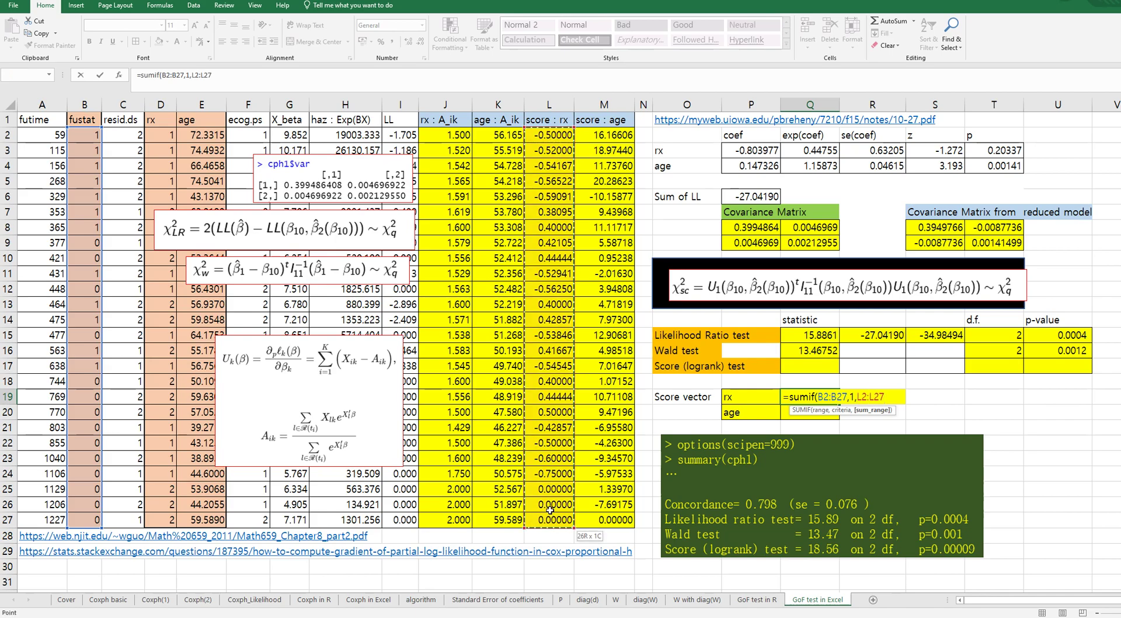
text())
key(Return)
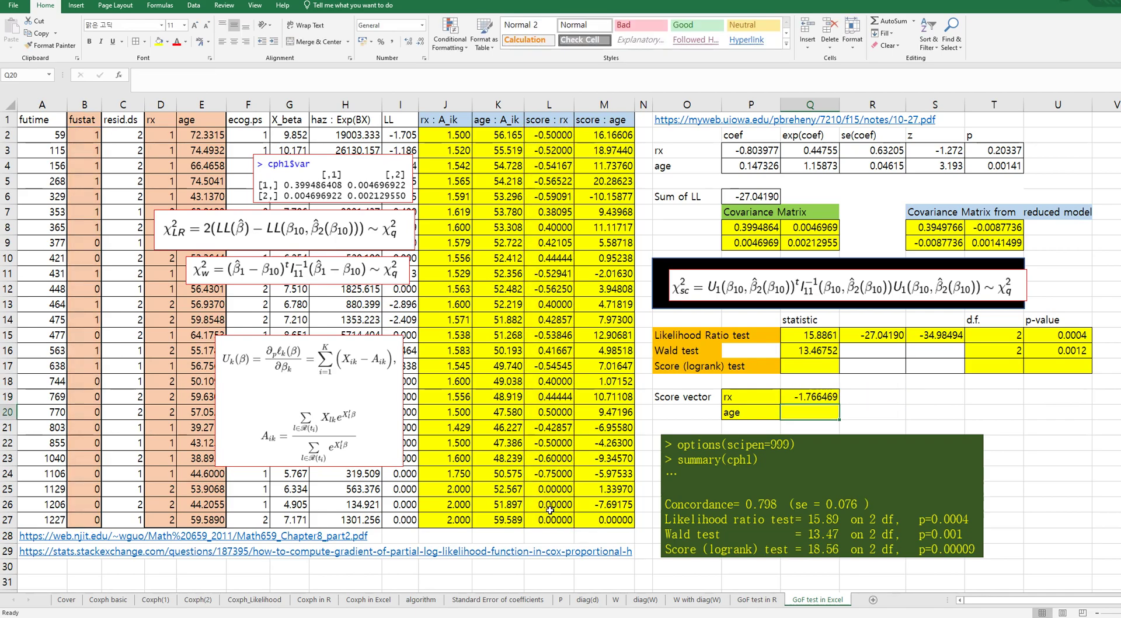
Compute the age element of the score vector in Q20 with the formula =SUMIF(B2:B27,1,M2:M27)
text(=sumif()
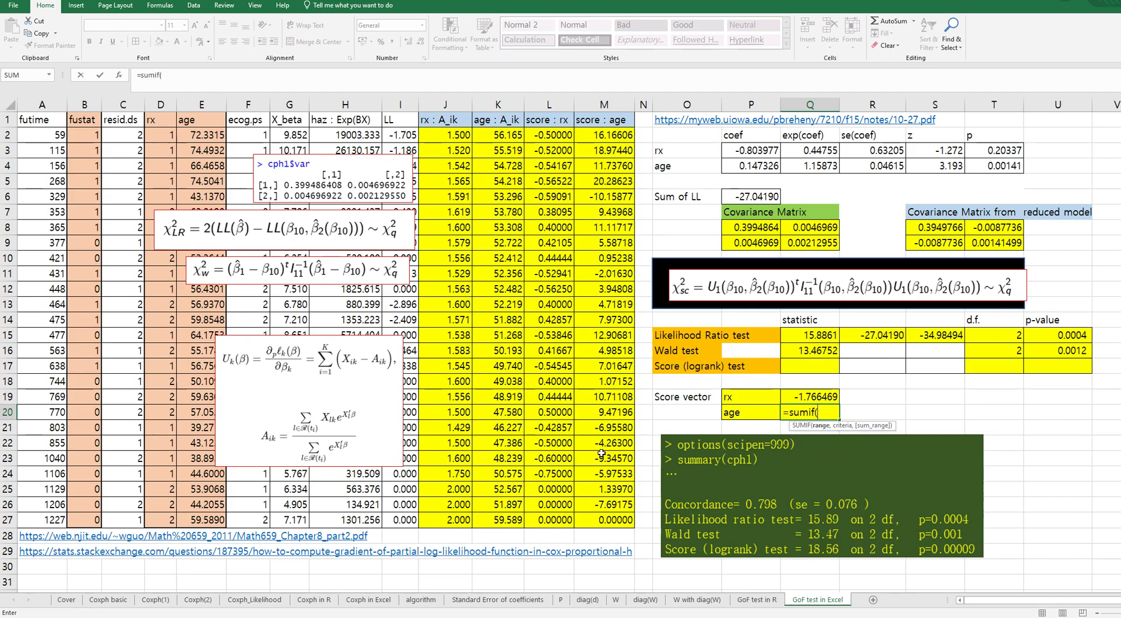
click(85, 135)
shift+click(99, 517)
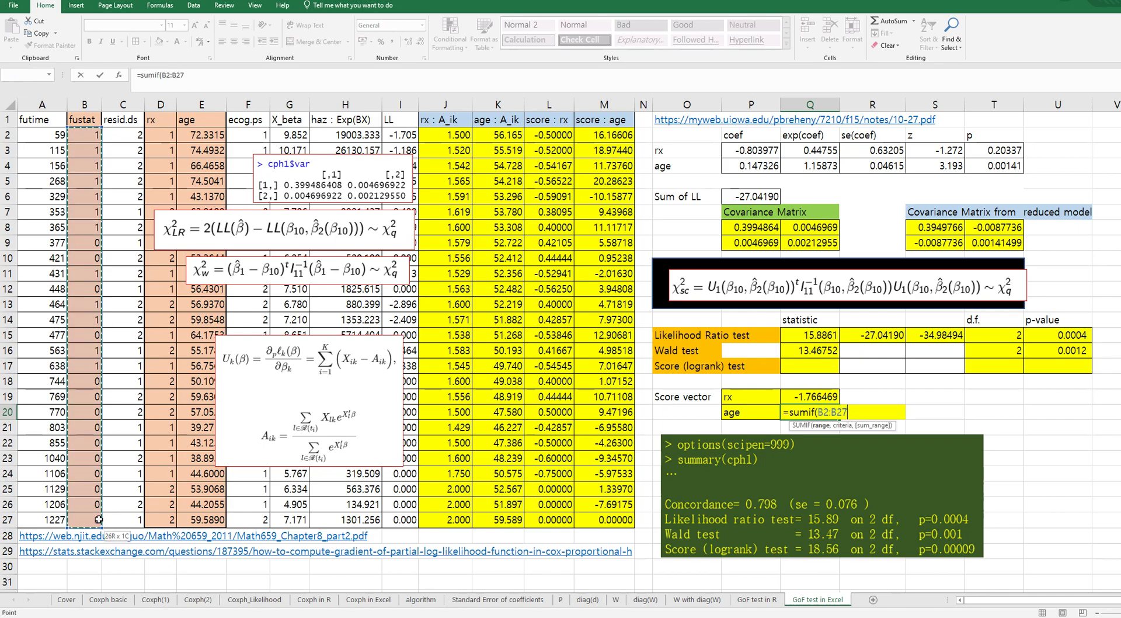
text(,1,)
click(585, 137)
shift+click(602, 516)
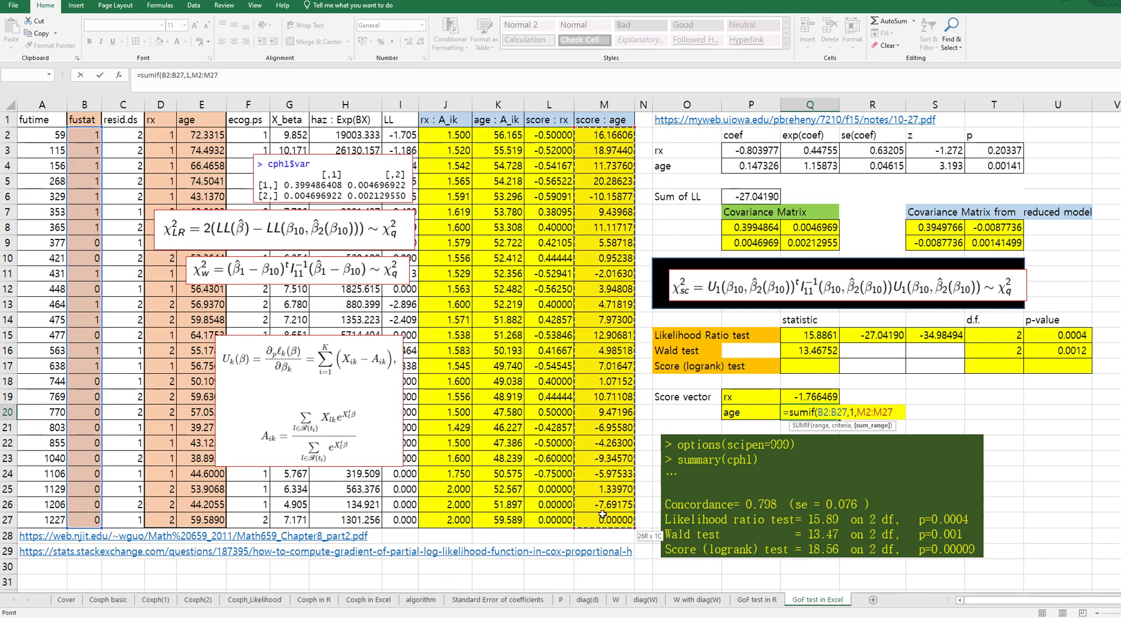
key(Return)
Try to compute the score test statistic in Q17 from the coefficients with the array formula =MMULT(MMULT(TRANSPOSE(P3:P4),S8:T9),P3:P4)
key(Up)
key(Up)
key(Up)
key(Up)
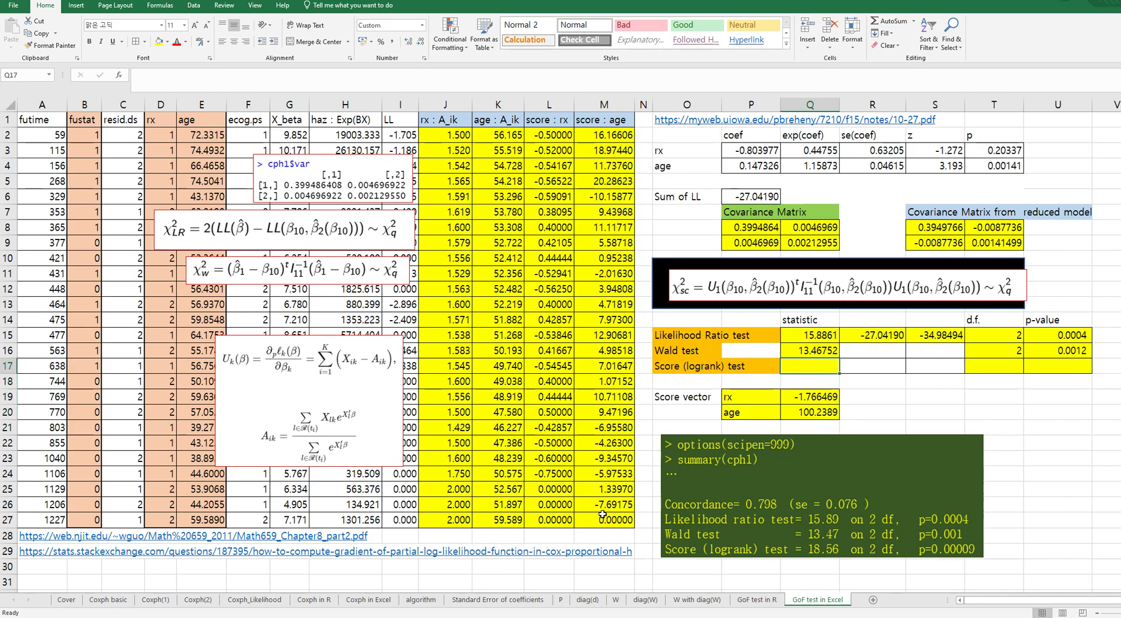
text(=mmult(tr)
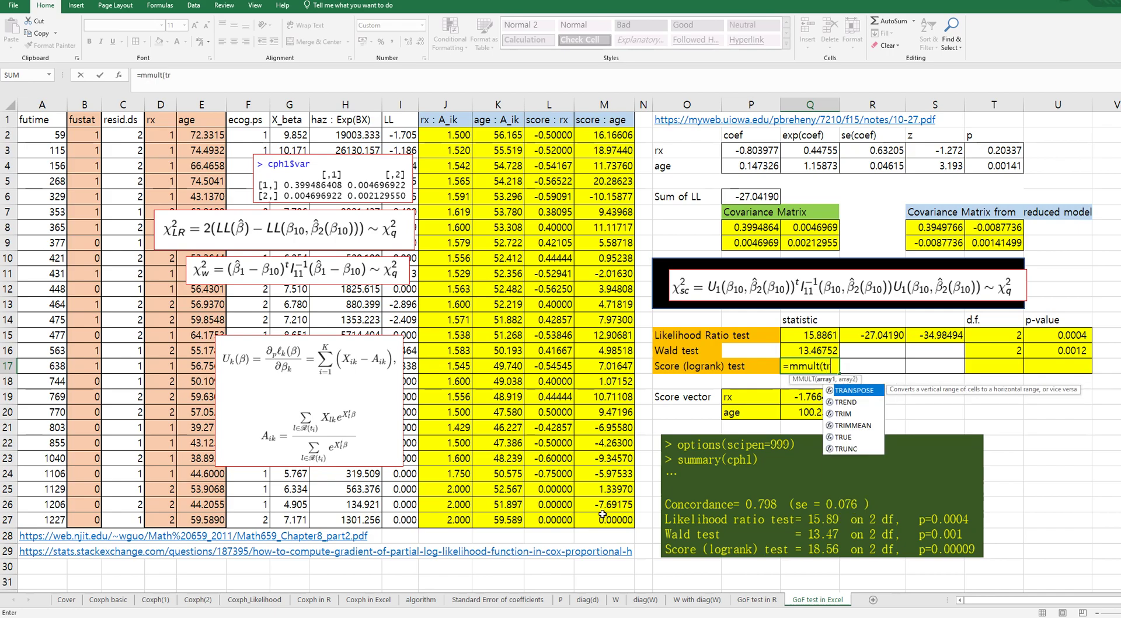
text(anspose)
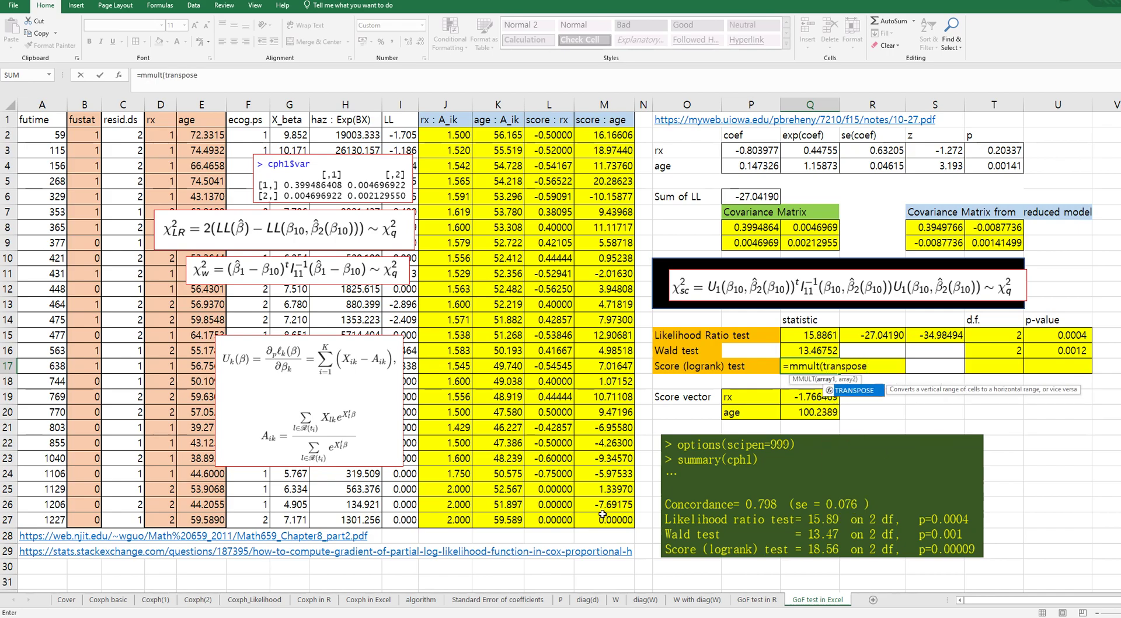
text(()
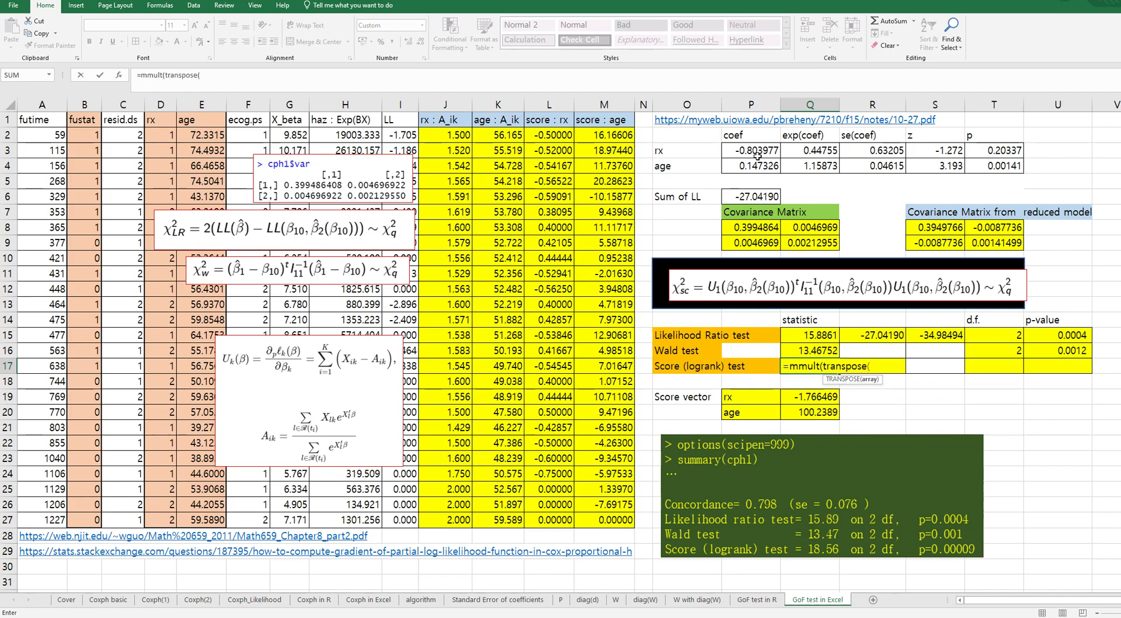
drag(757, 151, 757, 165)
text(),)
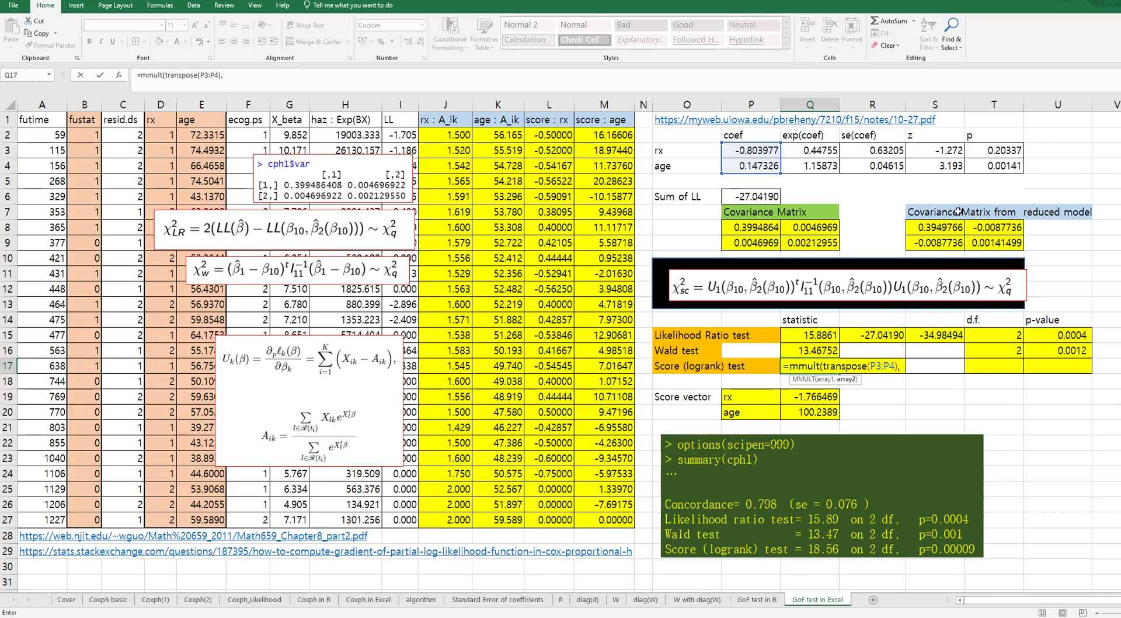
drag(949, 227, 981, 243)
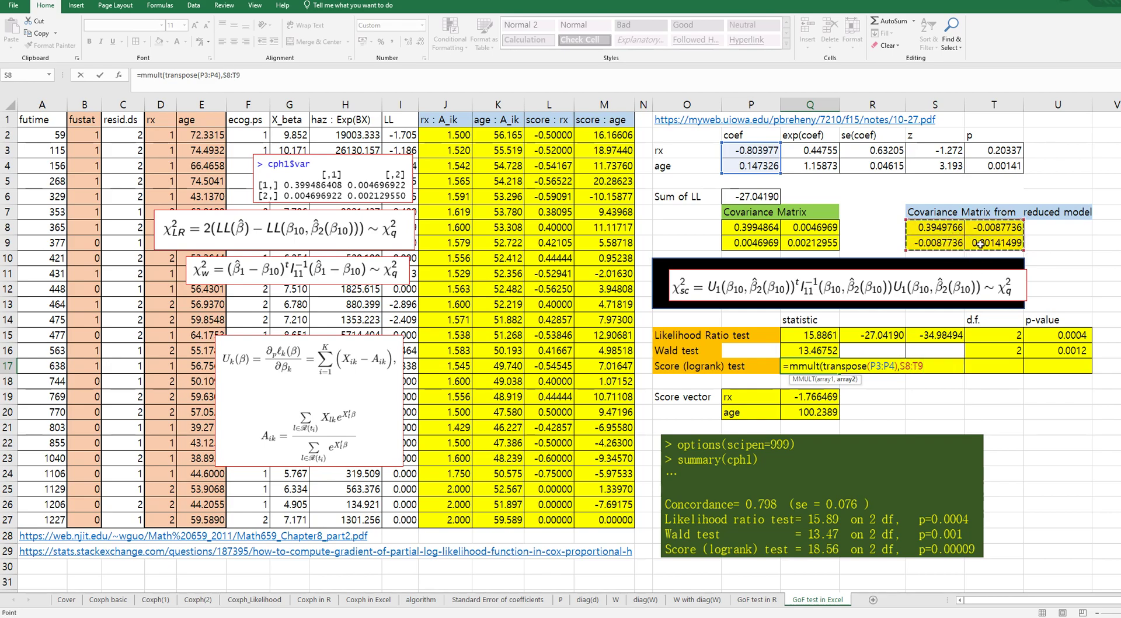
text())
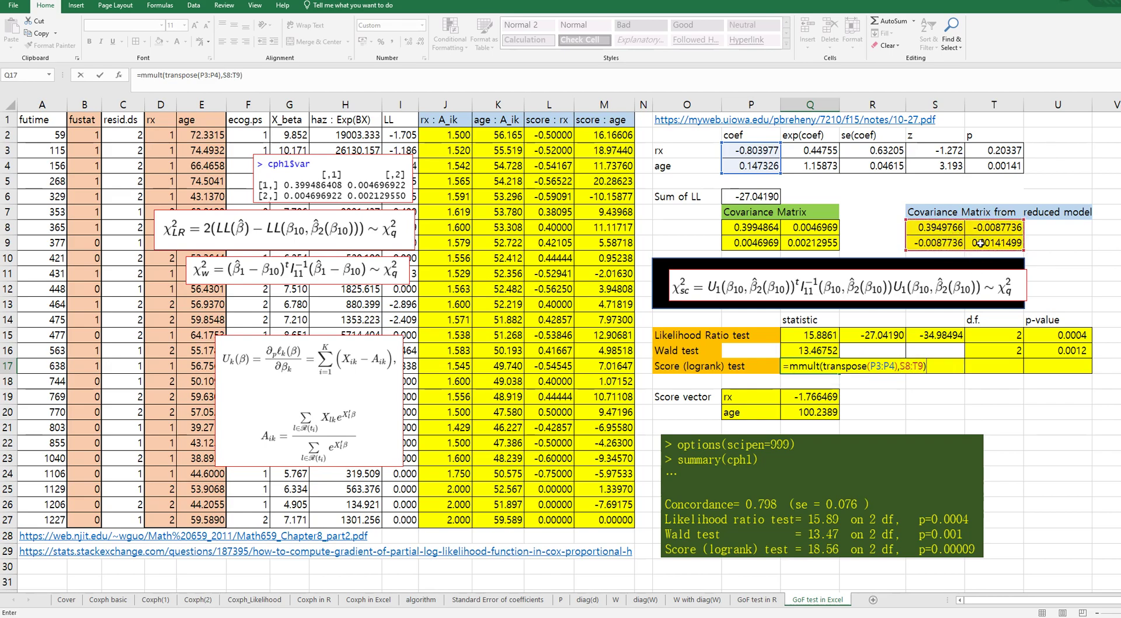
click(140, 74)
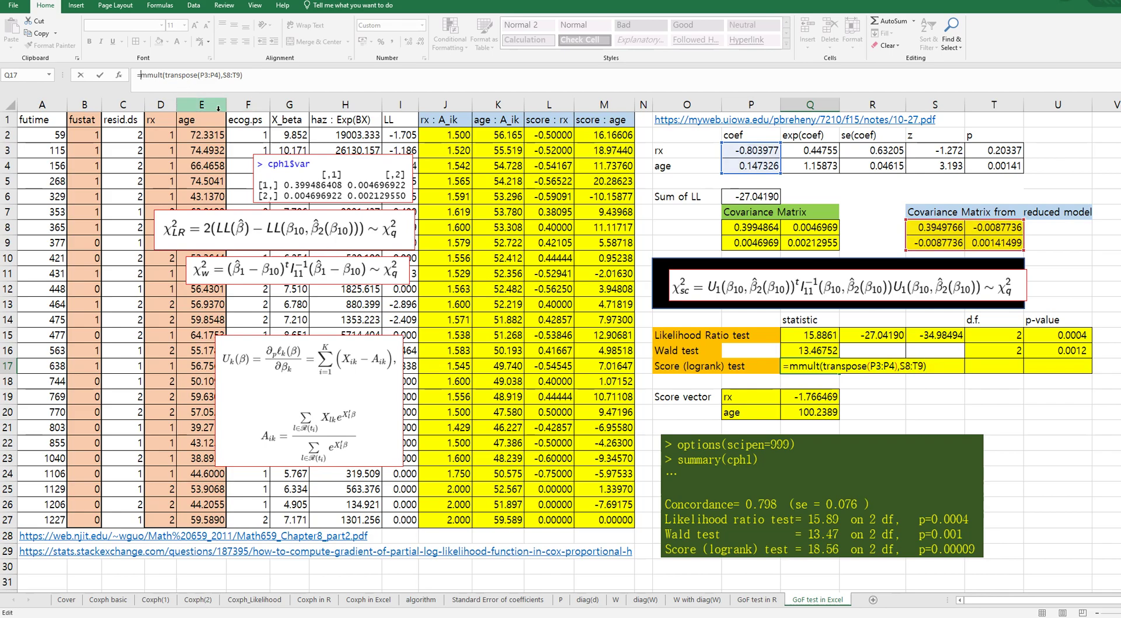
text(mmult()
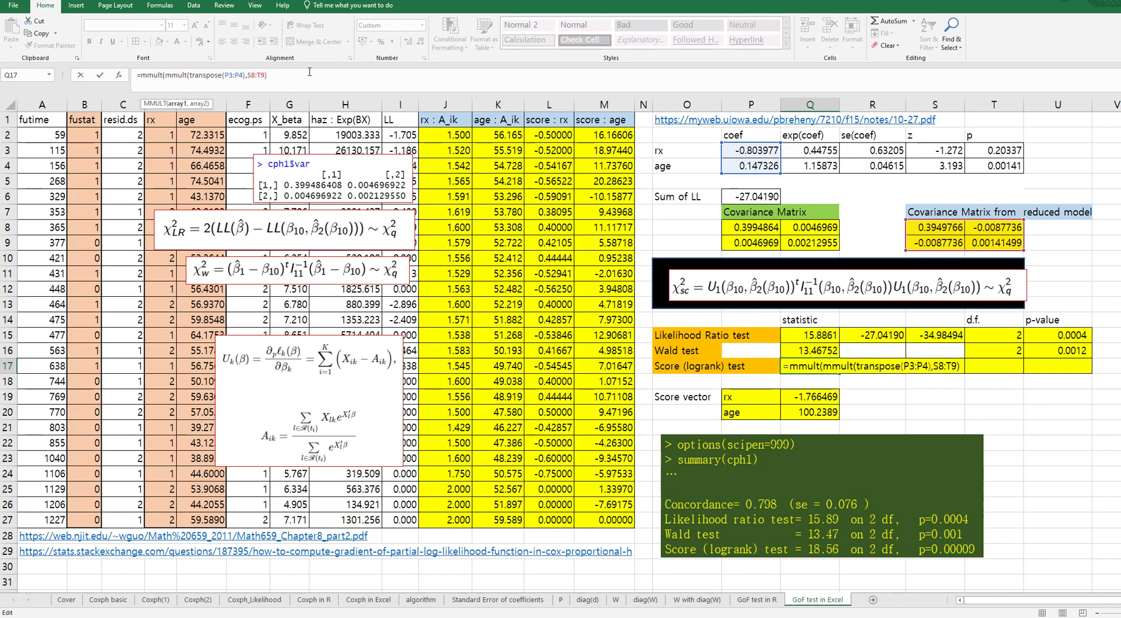
text(,)
drag(762, 151, 763, 165)
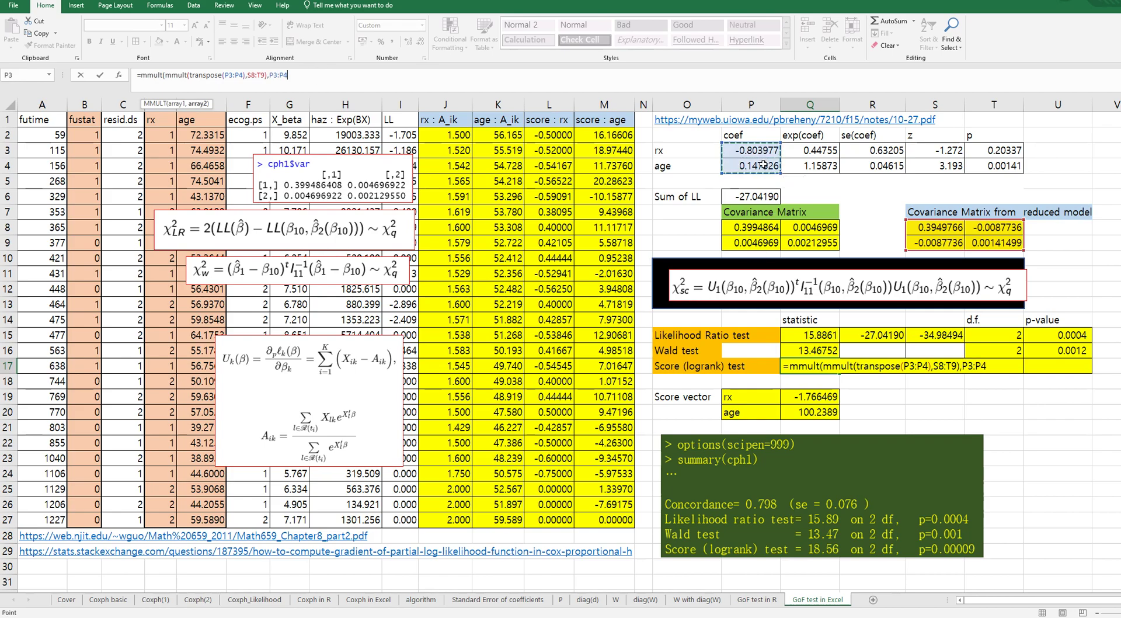
text())
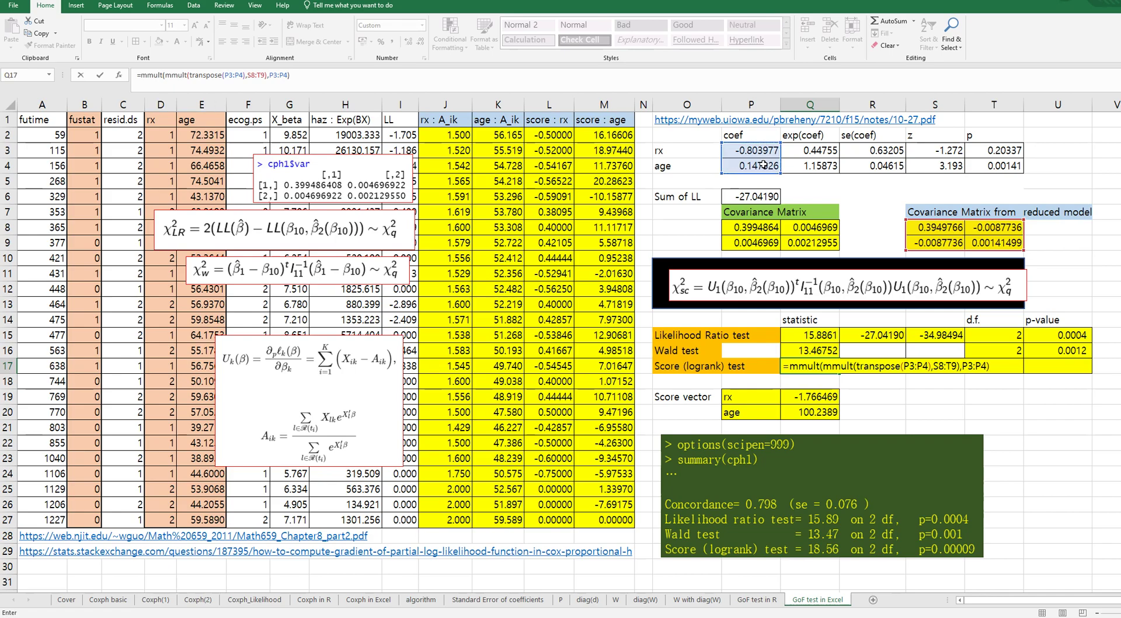
key(ctrl+shift+Return)
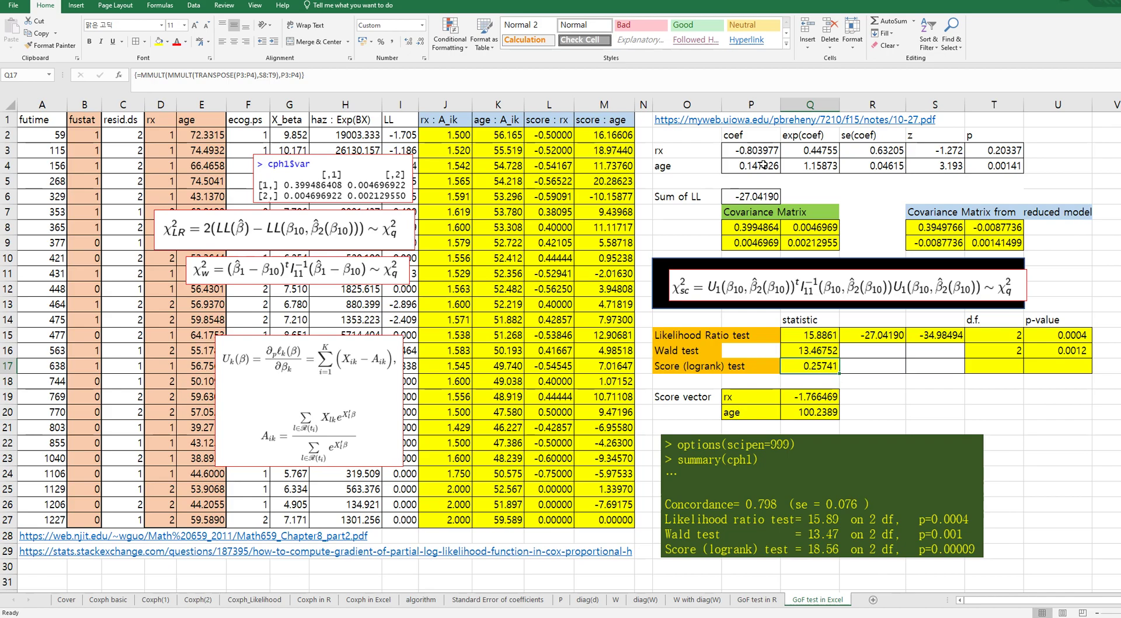
Clear the coefficient-based array formula from the score test statistic cell Q17
click(237, 78)
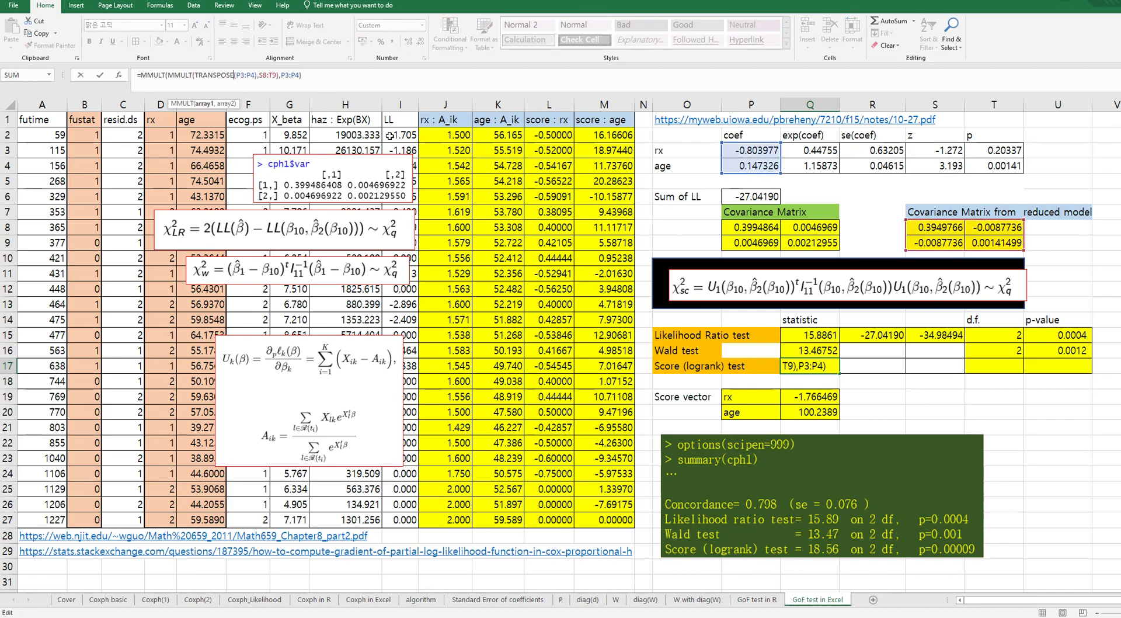
key(Right)
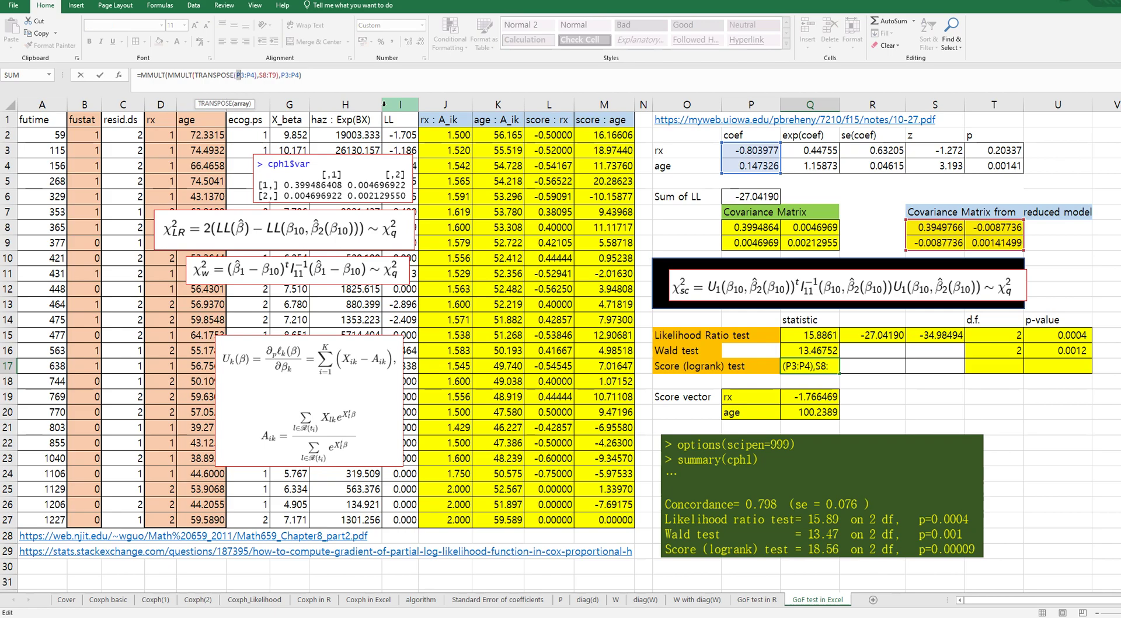
key(Escape)
key(Delete)
Compute the score test statistic in Q17 from the score vector with the array formula =MMULT(MMULT(TRANSPOSE(Q19:Q20),S8:T9),Q19:Q20)
text(=)
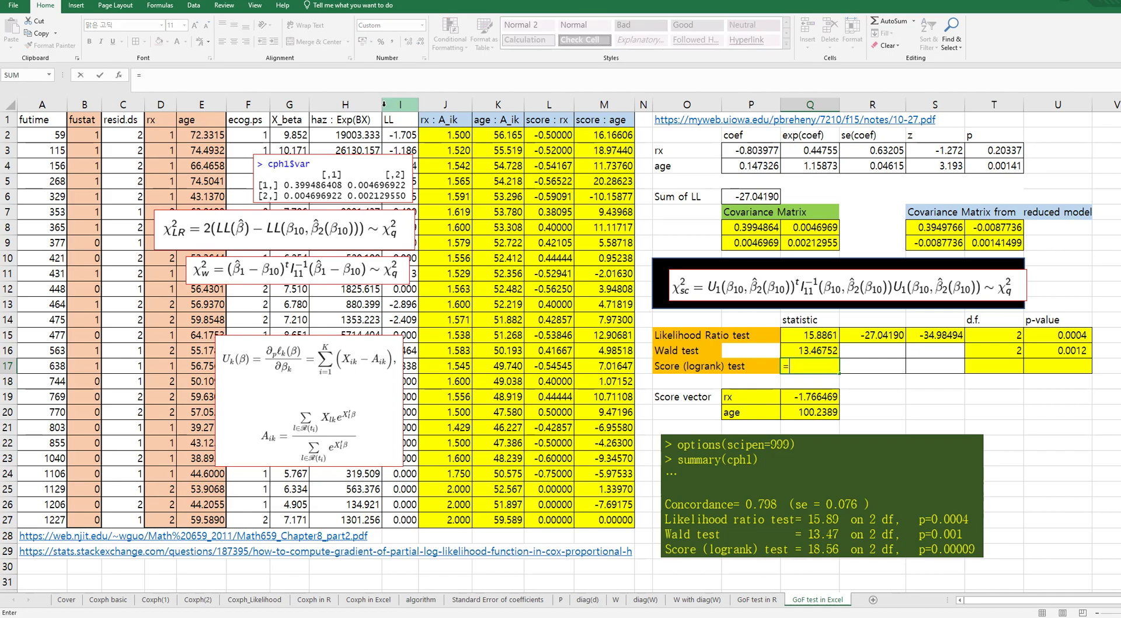
text(mmult()
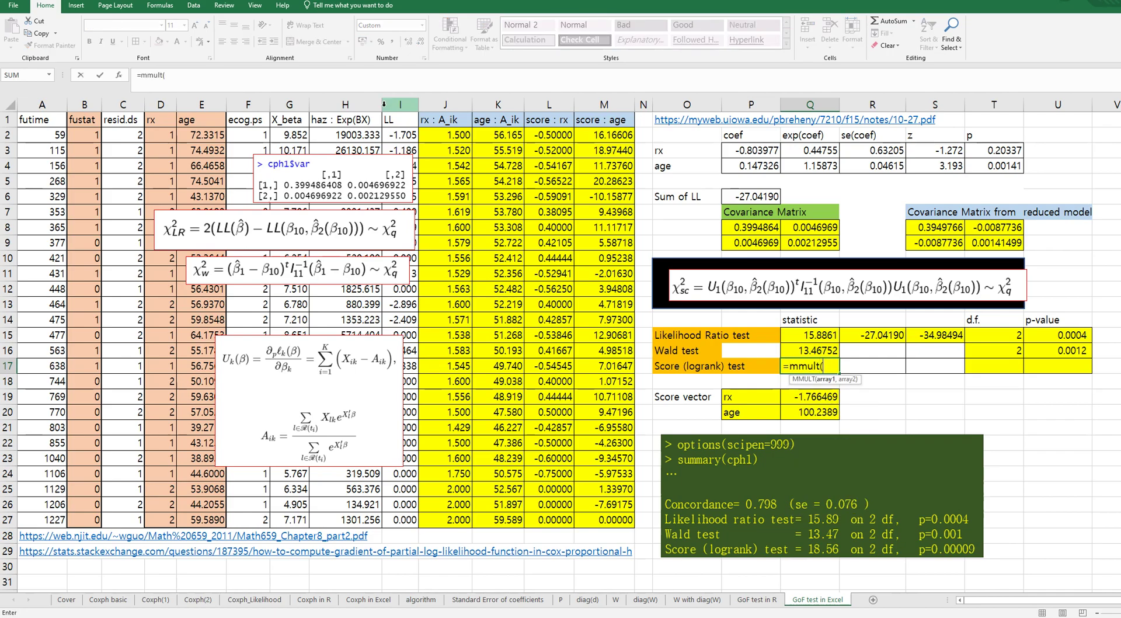
text(transpose()
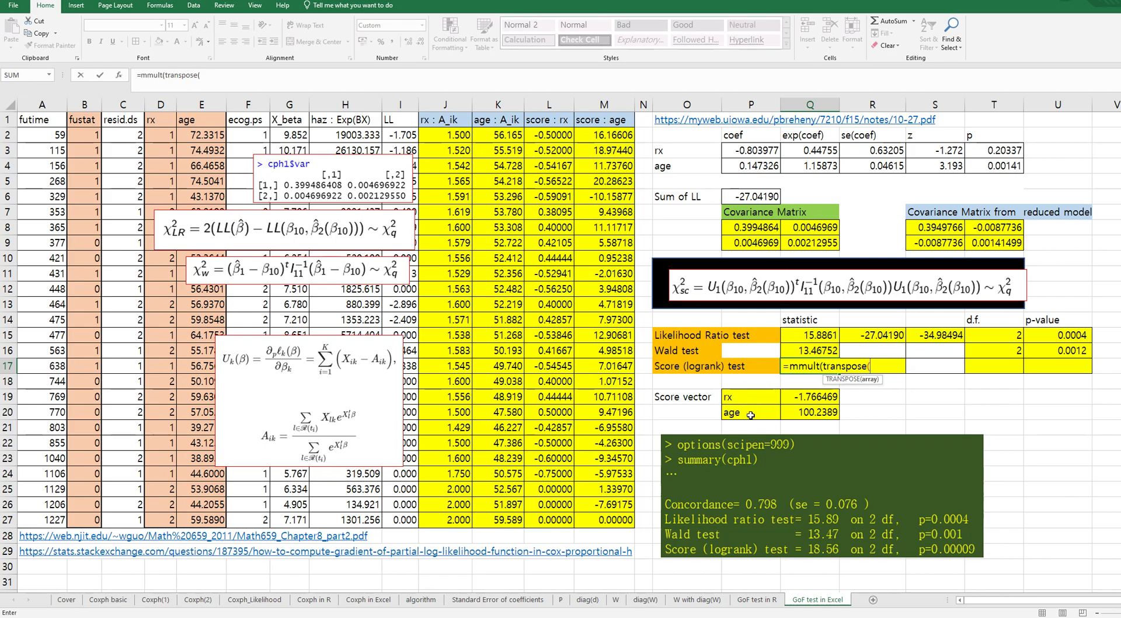
drag(806, 403, 797, 406)
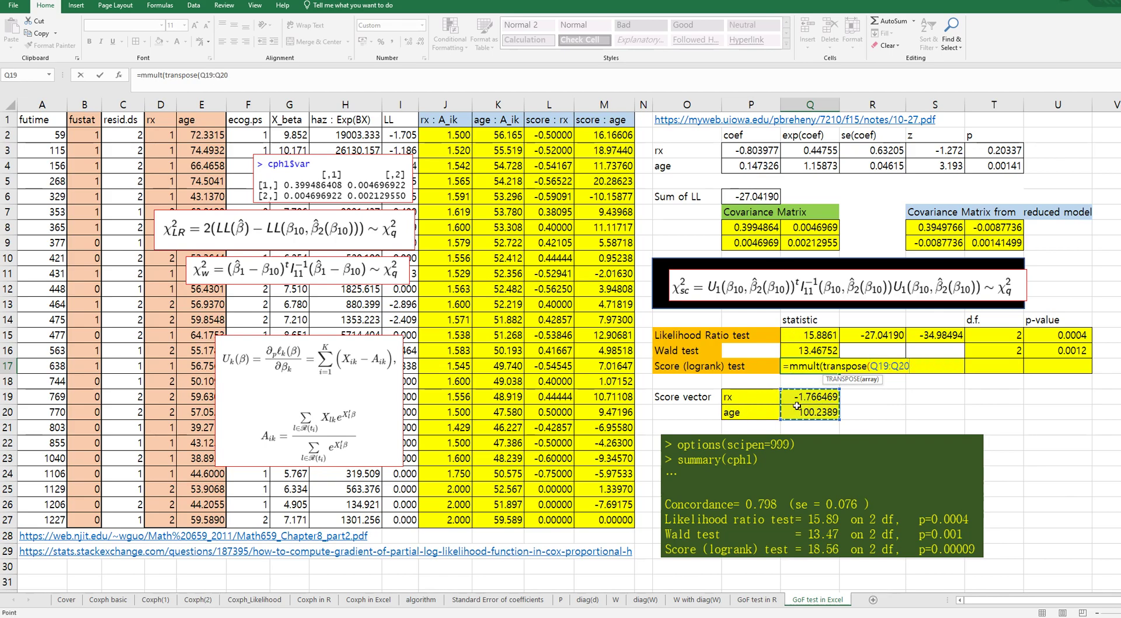
text(),)
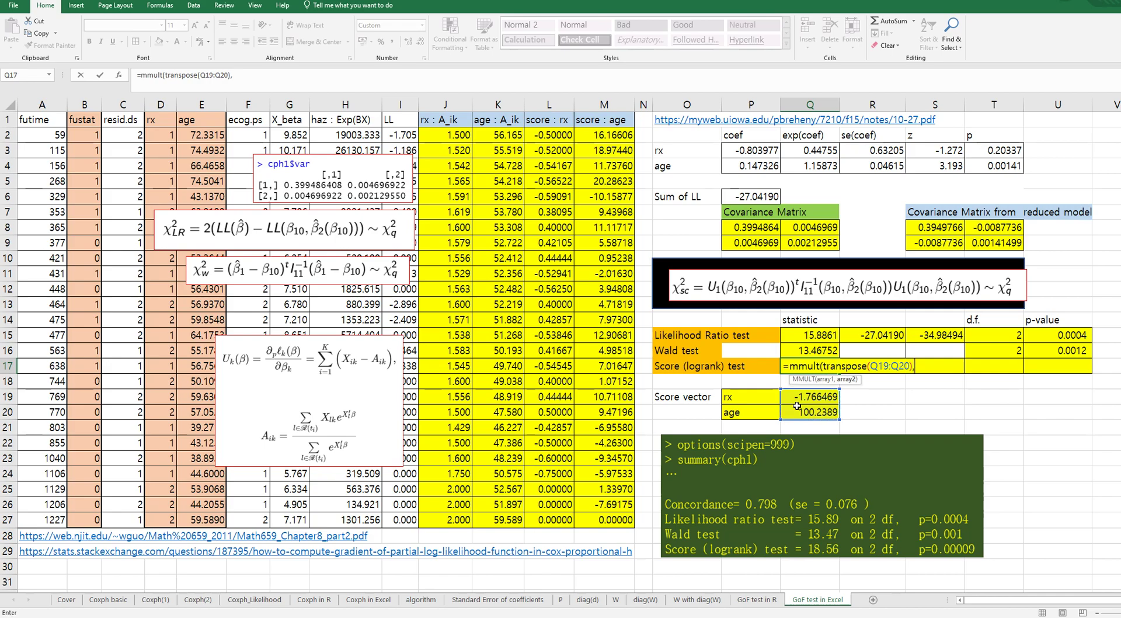
drag(947, 227, 983, 242)
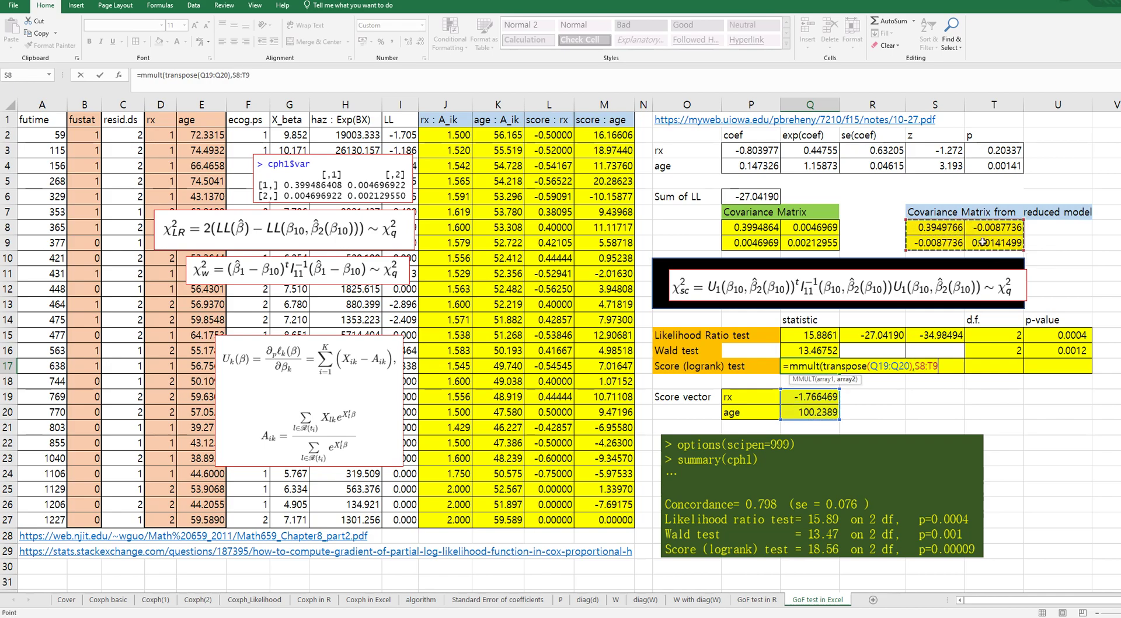
text())
click(143, 75)
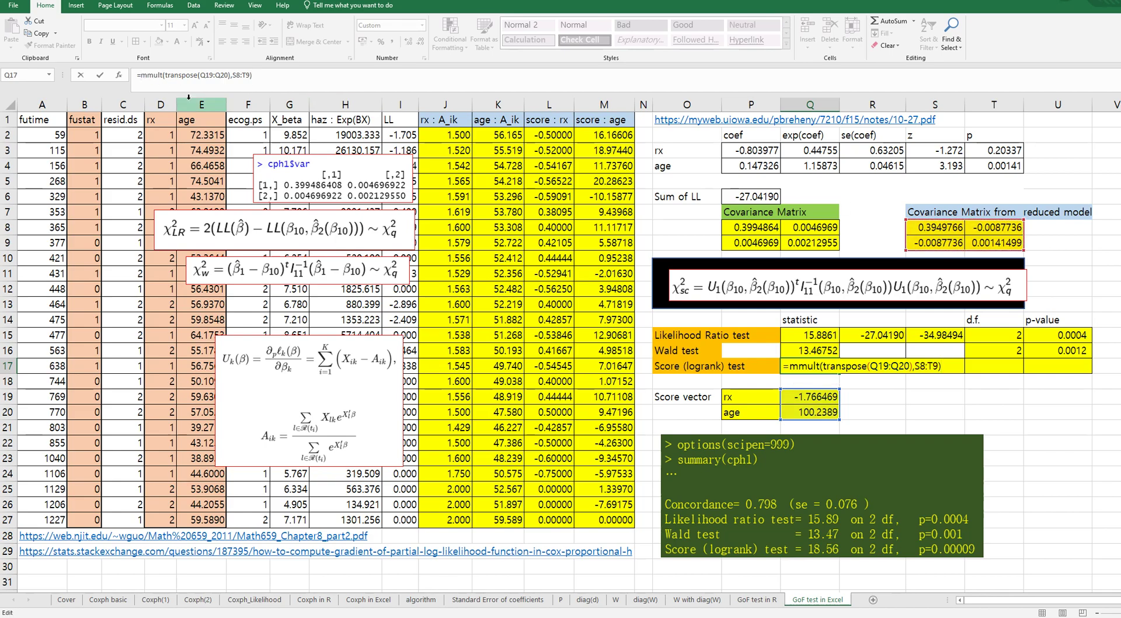
text(mmult()
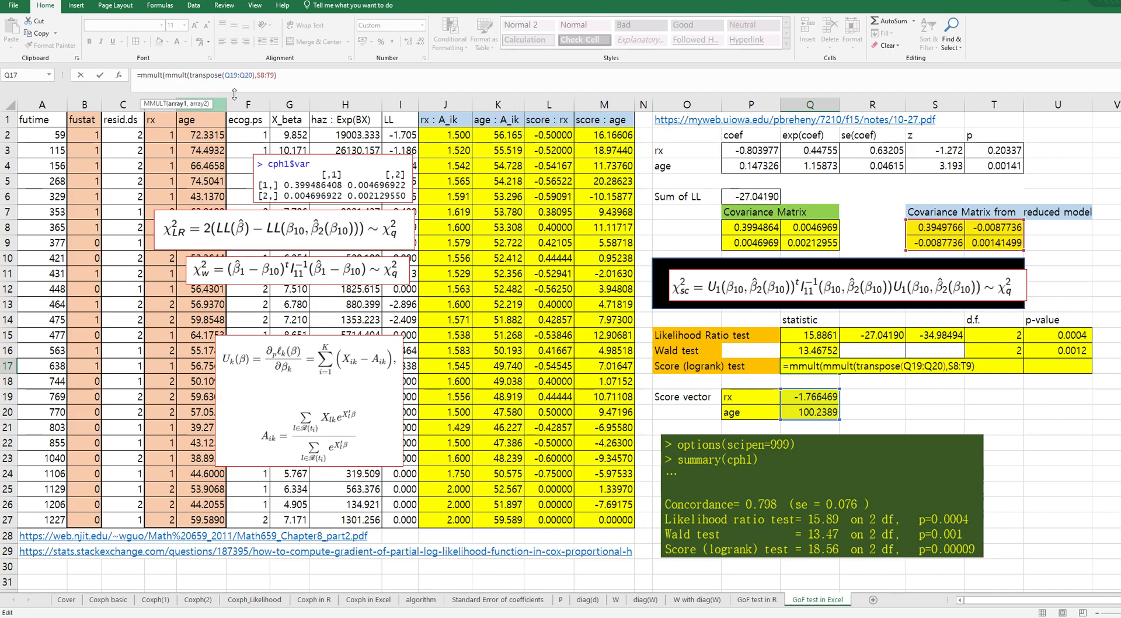
text(,)
drag(812, 397, 812, 409)
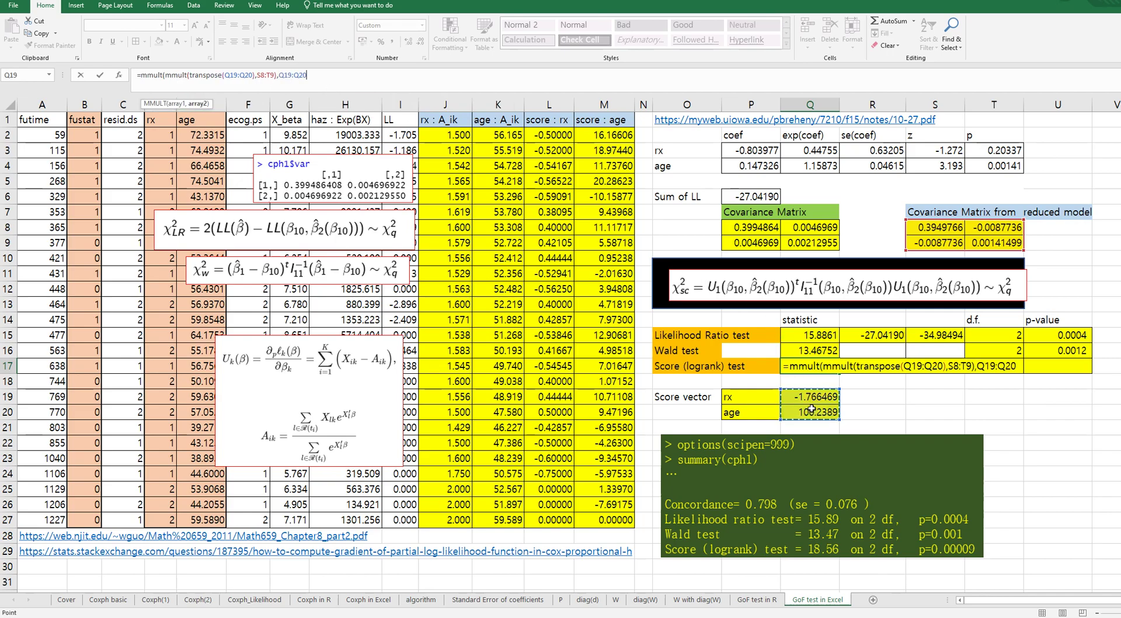
text())
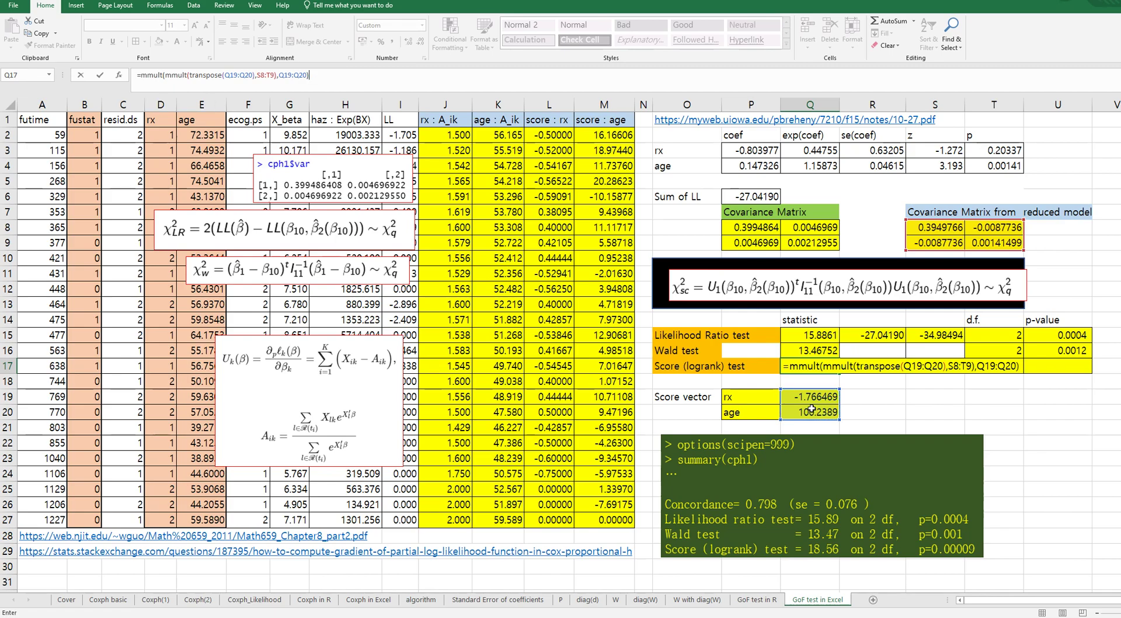
key(ctrl+shift+Return)
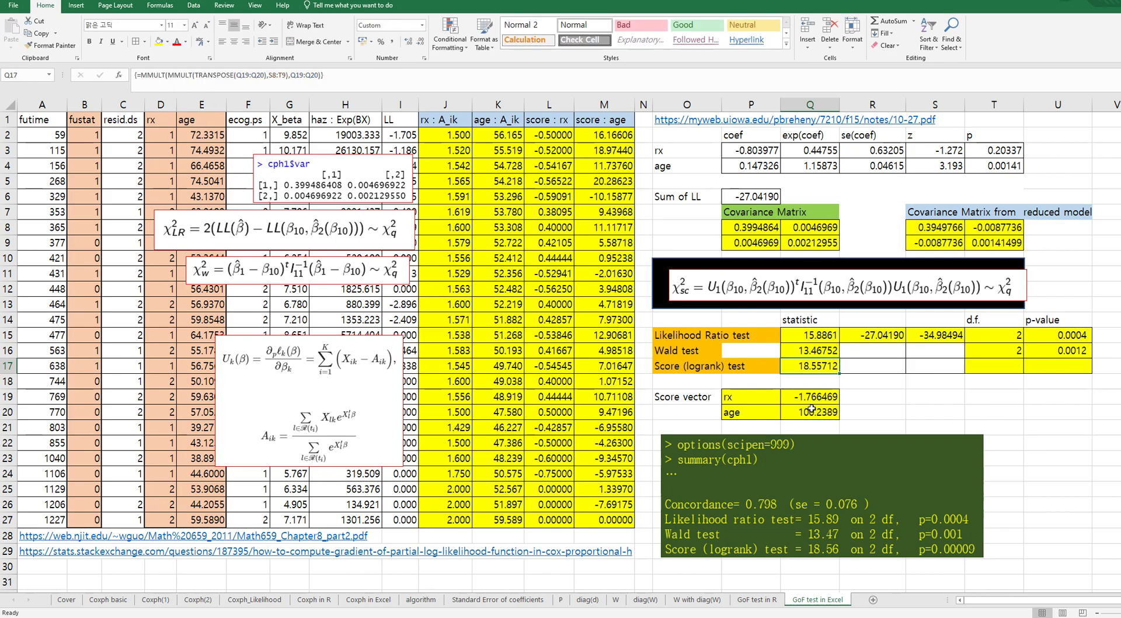
Fill the 2 degrees of freedom down to the score test row in T17
click(941, 398)
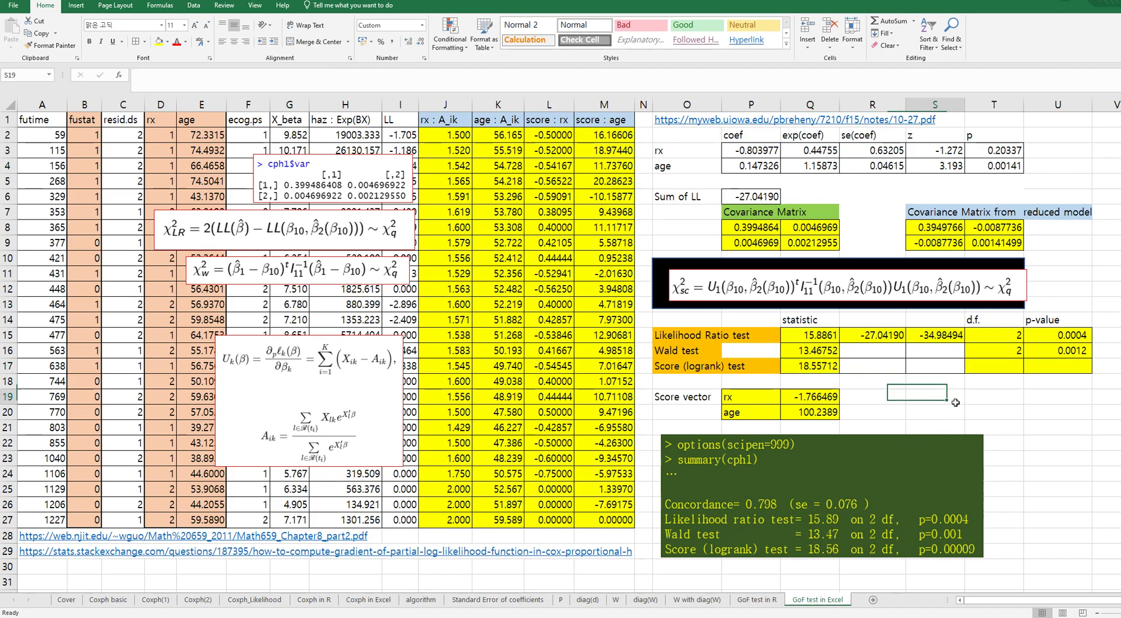
drag(999, 335, 1001, 366)
key(ctrl+d)
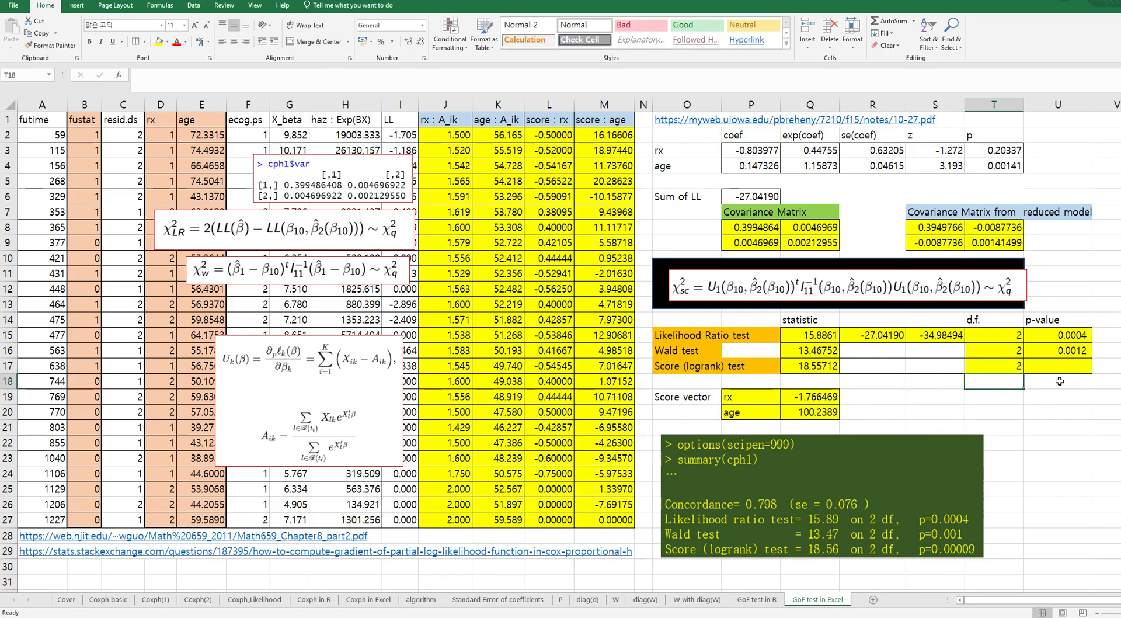
Copy the chi-square p-value formula into U17 for the score test and display that cell with five decimal places
key(Right)
key(Down)
key(ctrl+c)
key(Down)
key(ctrl+v)
key(Escape)
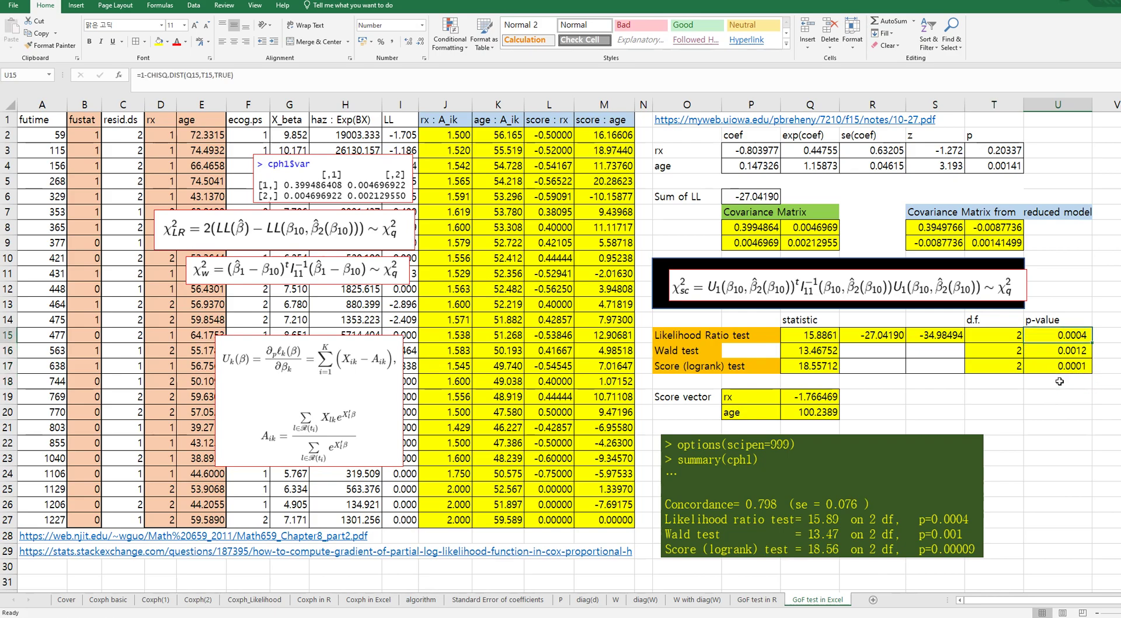
click(408, 42)
click(1040, 489)
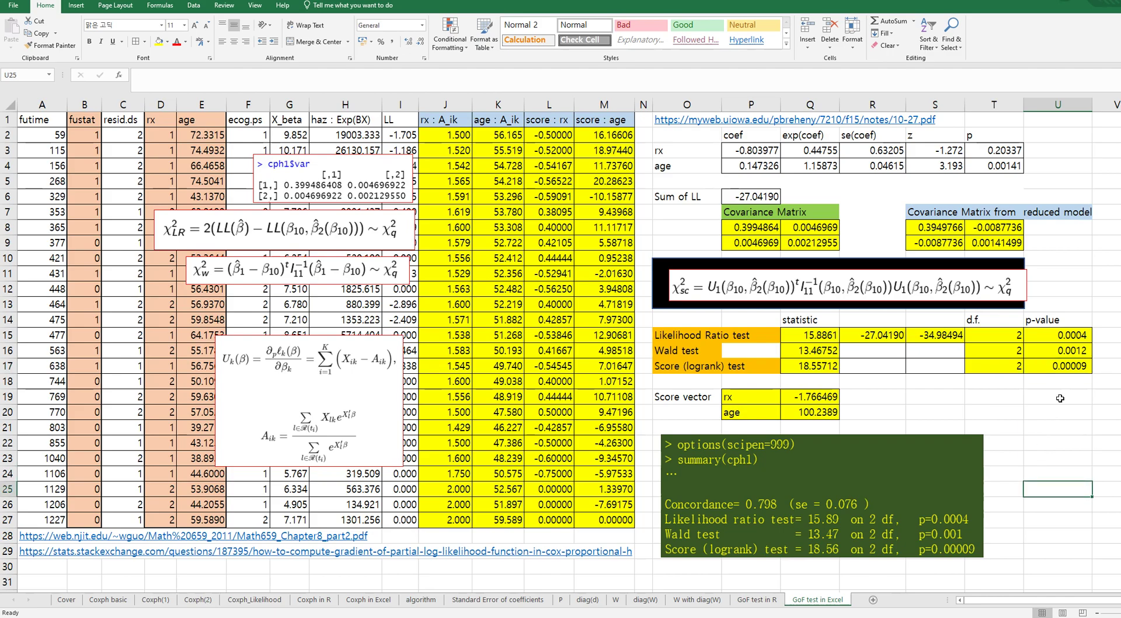